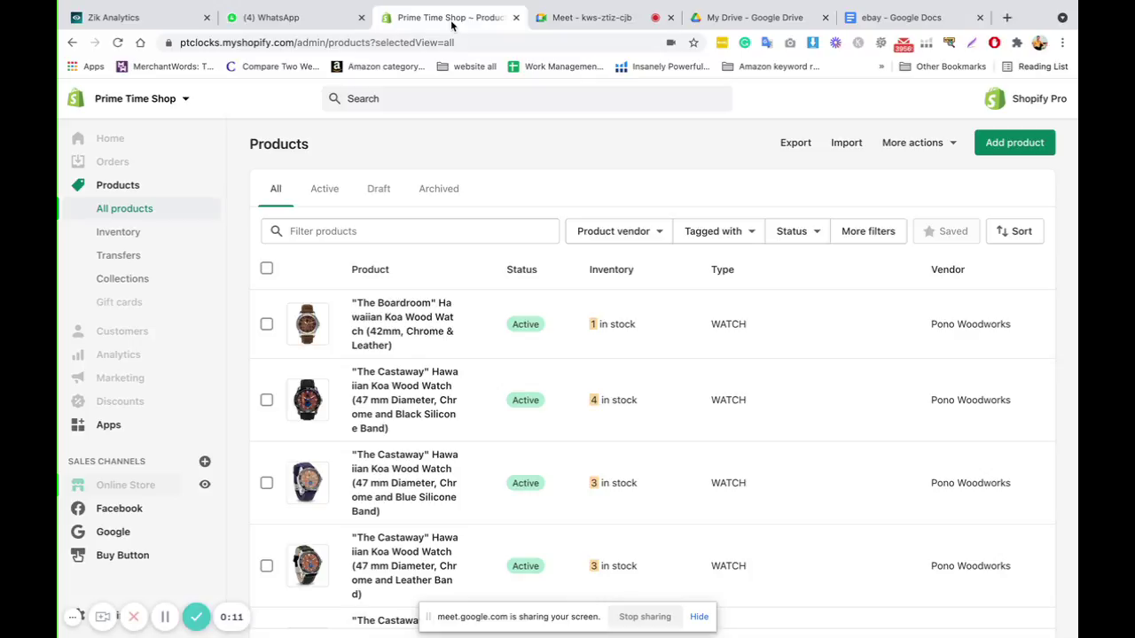
Step: Hide the screen-sharing notice and bring the Shopify product list back up
{"action": "left_click", "coordinate": [700, 618]}
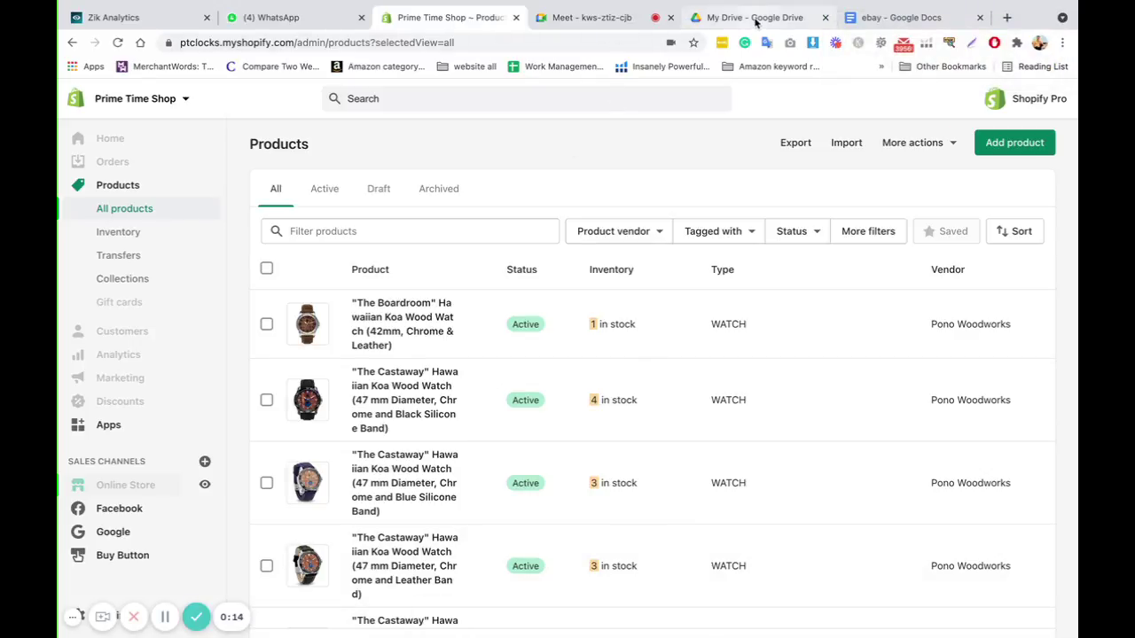
{"action": "left_click", "coordinate": [758, 19]}
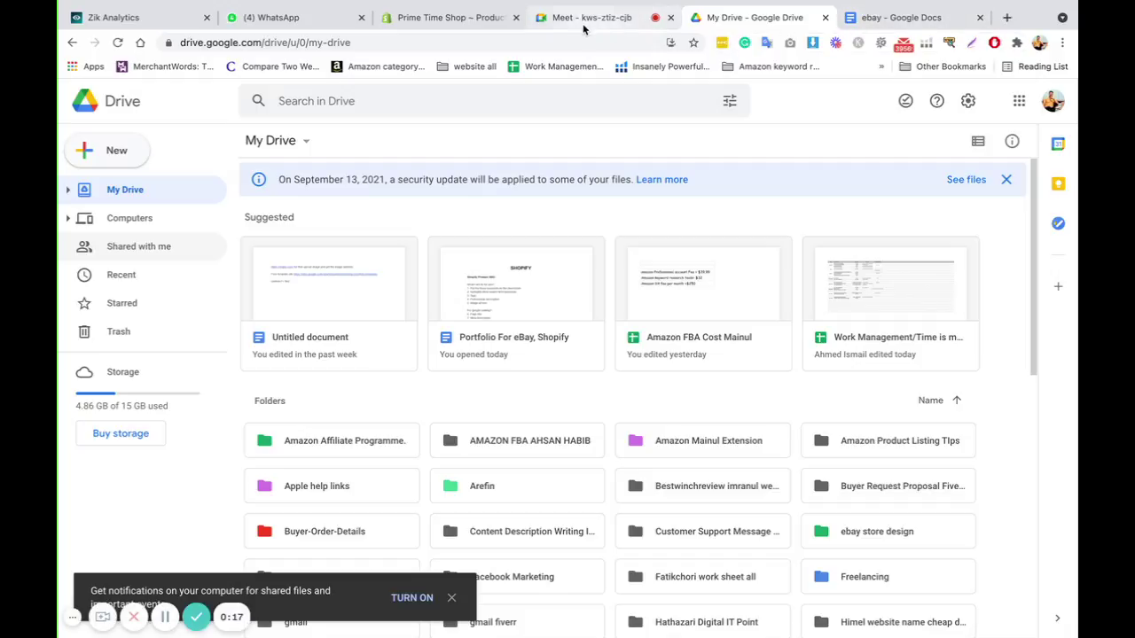
{"action": "left_click", "coordinate": [487, 18]}
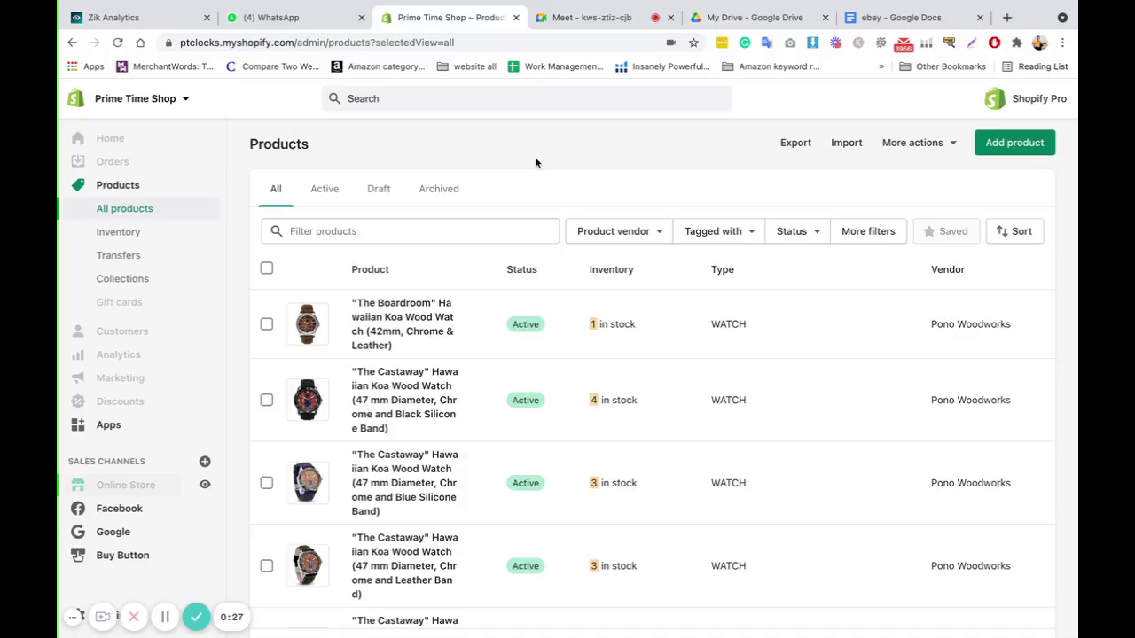
Step: Switch to the ebay document in Google Docs and write the title "Shopify to eBay integration"
{"action": "left_click", "coordinate": [900, 18]}
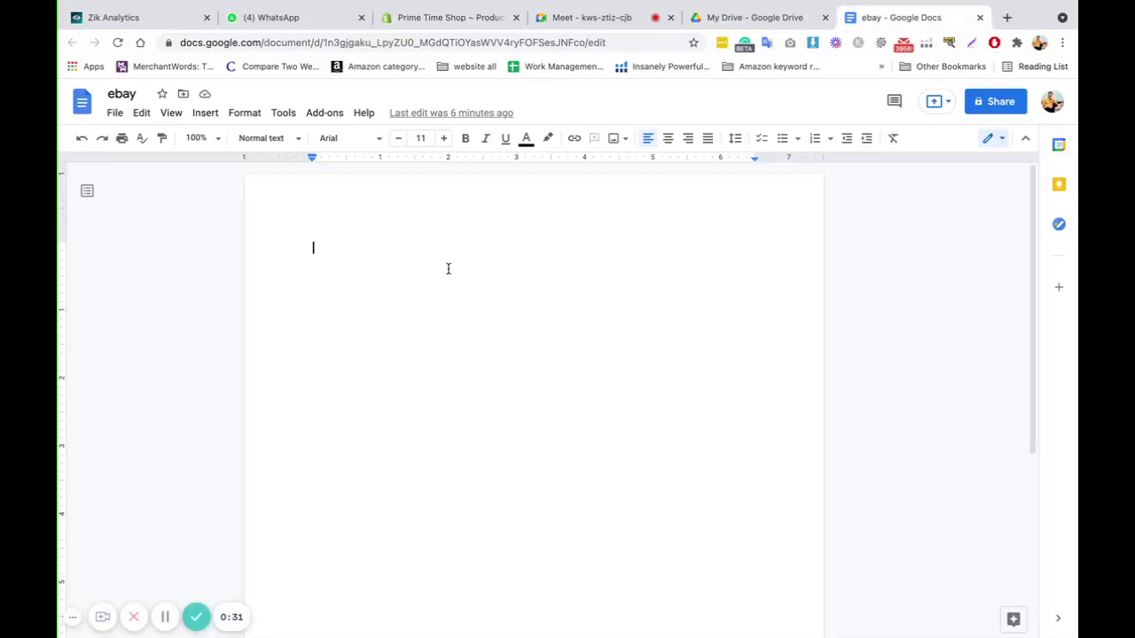
{"action": "type", "text": "eBay"}
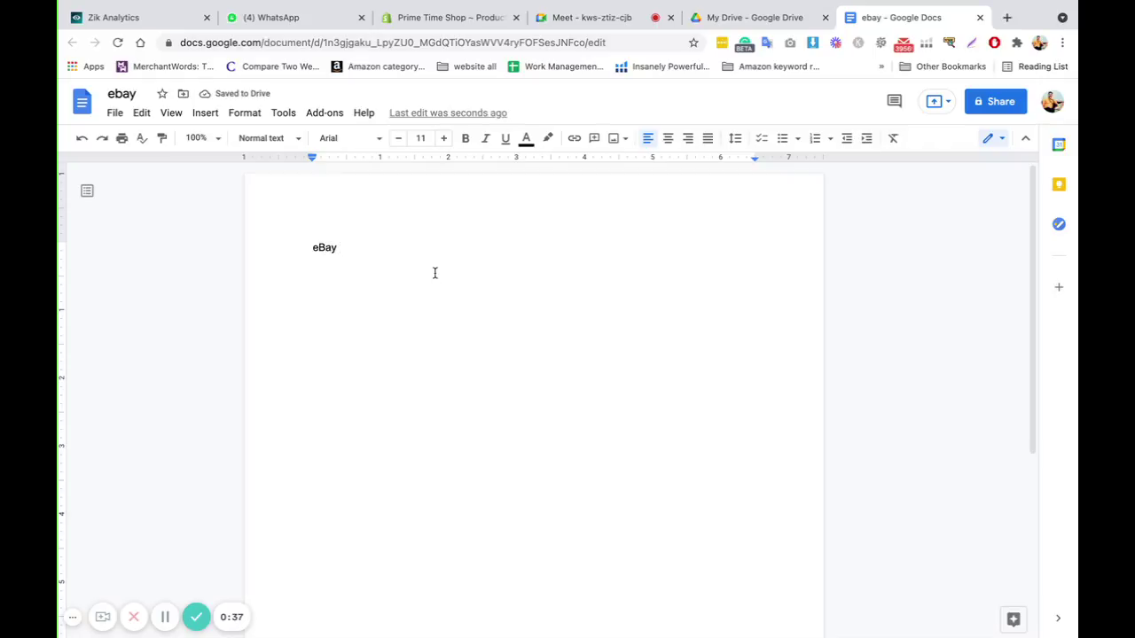
{"action": "left_click", "coordinate": [304, 252]}
{"action": "type", "text": "Shopify to"}
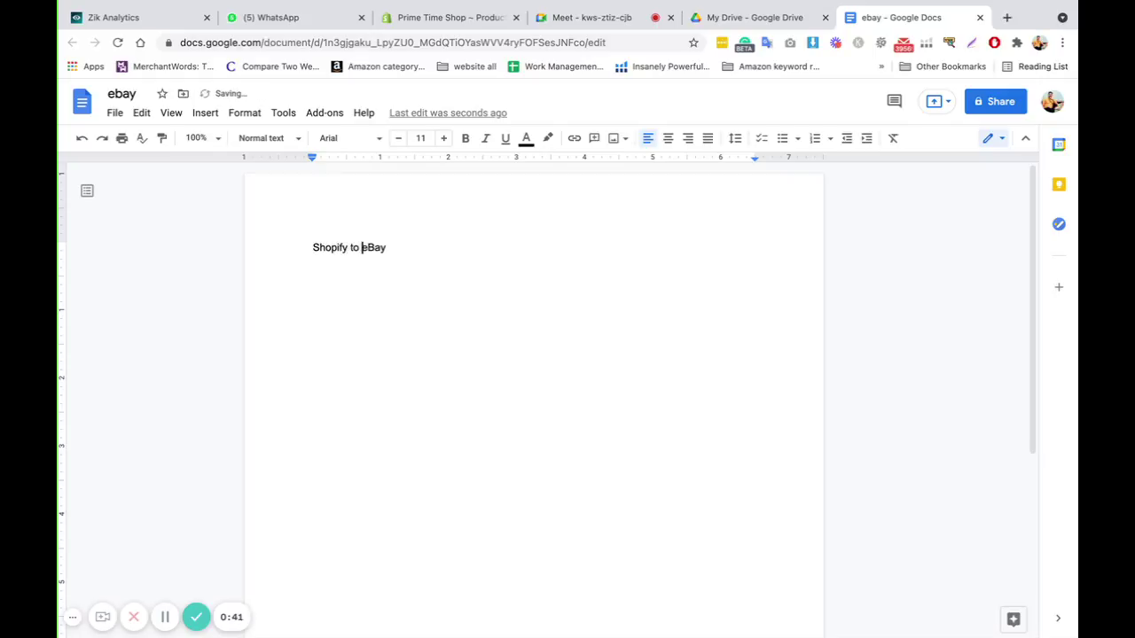
{"action": "double_click", "coordinate": [446, 238]}
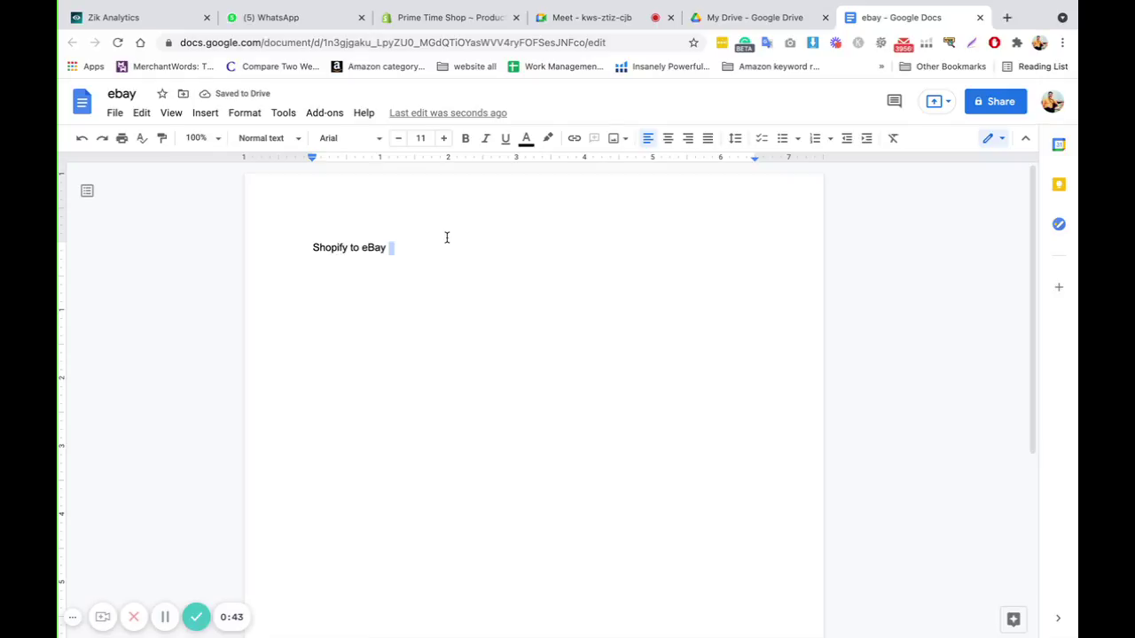
{"action": "type", "text": "integration"}
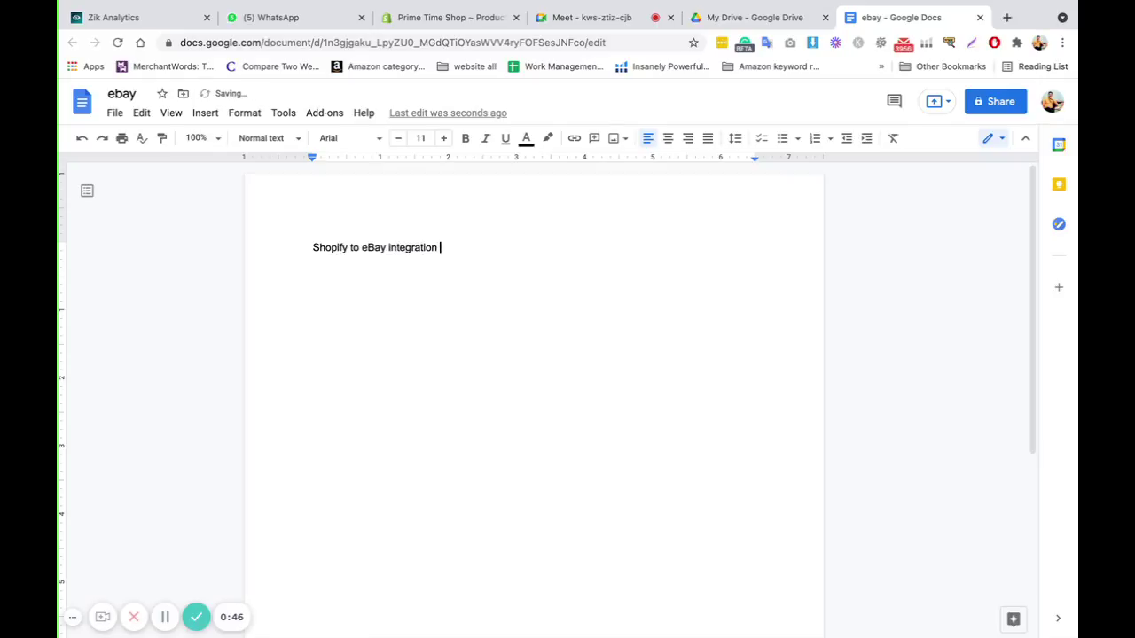
{"action": "key", "text": "Return"}
{"action": "key", "text": "BackSpace"}
Step: Format the title line in Comic Sans MS at font size 13
{"action": "left_click_drag", "start_coordinate": [492, 256], "coordinate": [316, 233]}
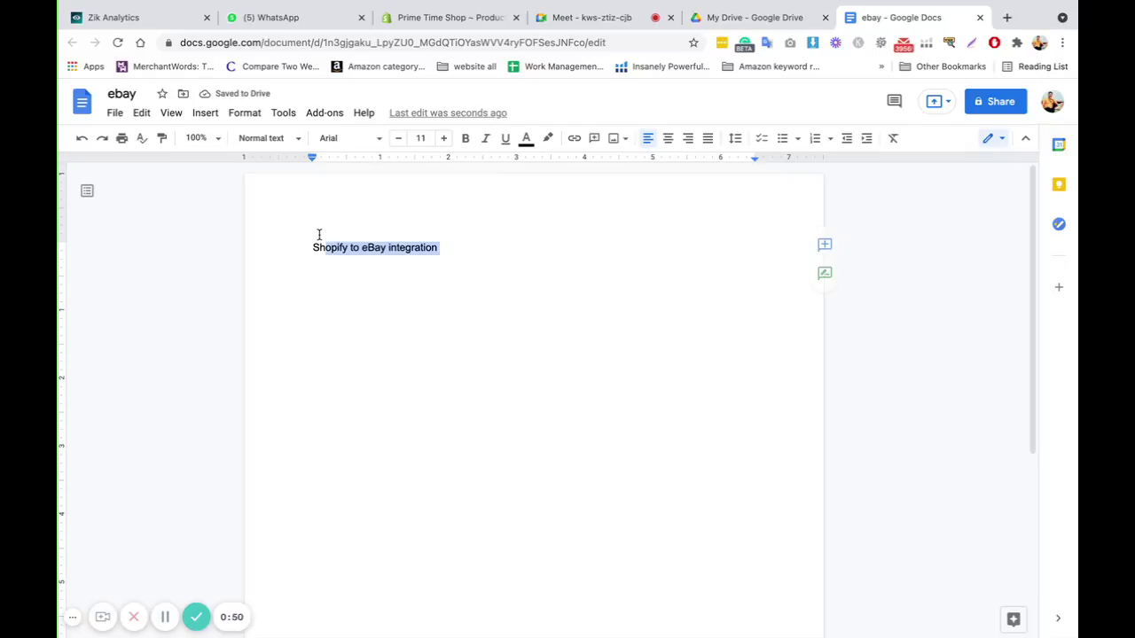
{"action": "double_click", "coordinate": [443, 140]}
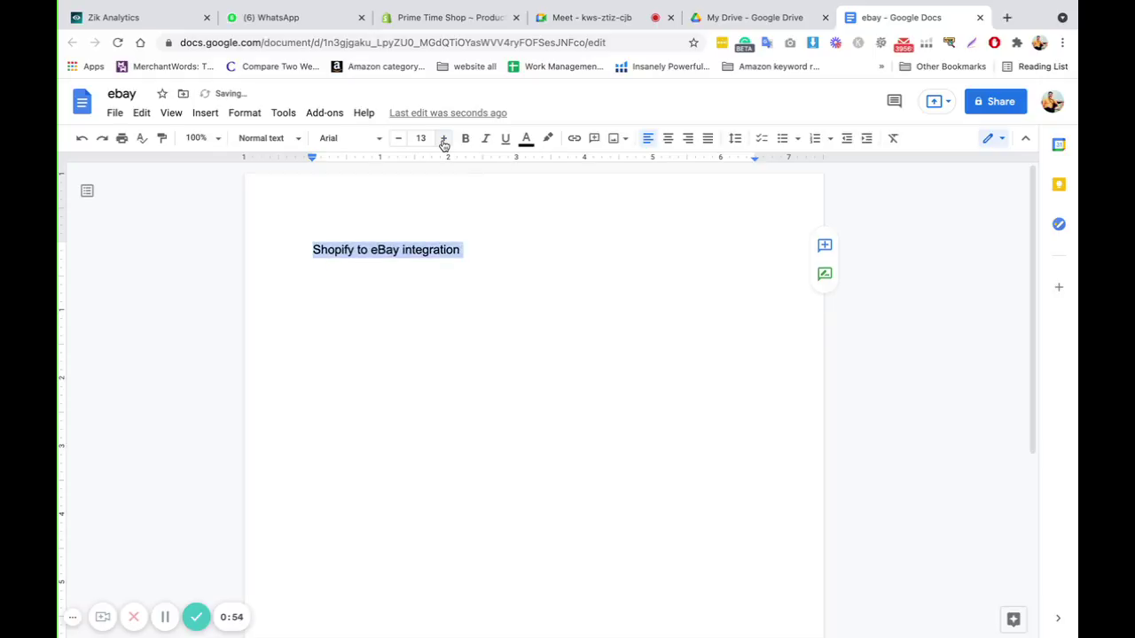
{"action": "left_click", "coordinate": [370, 139]}
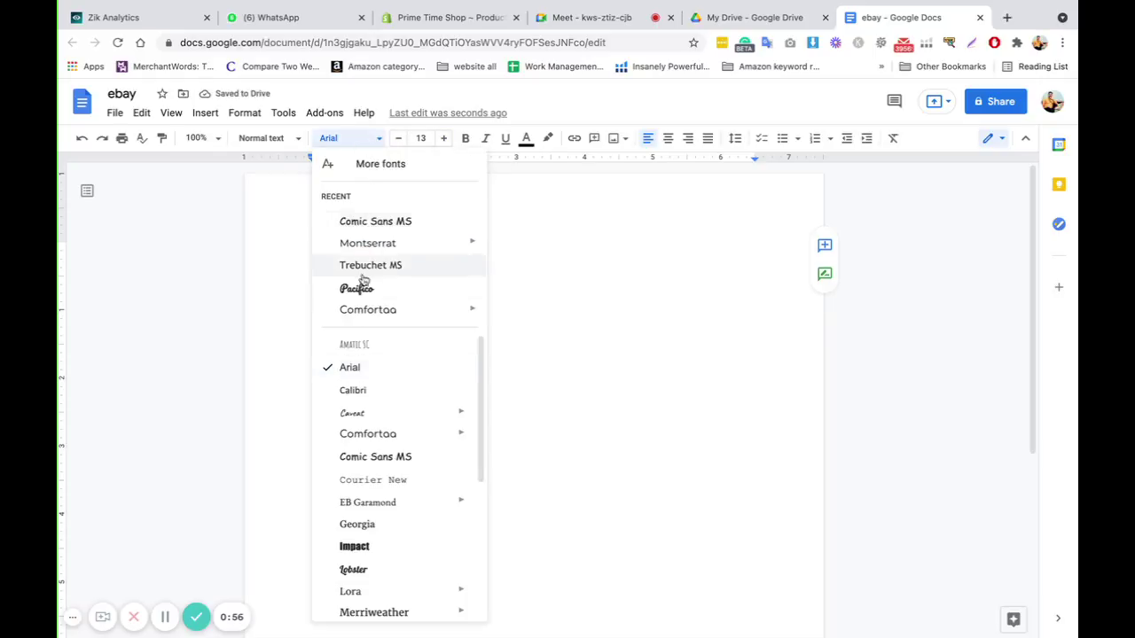
{"action": "left_click", "coordinate": [390, 458]}
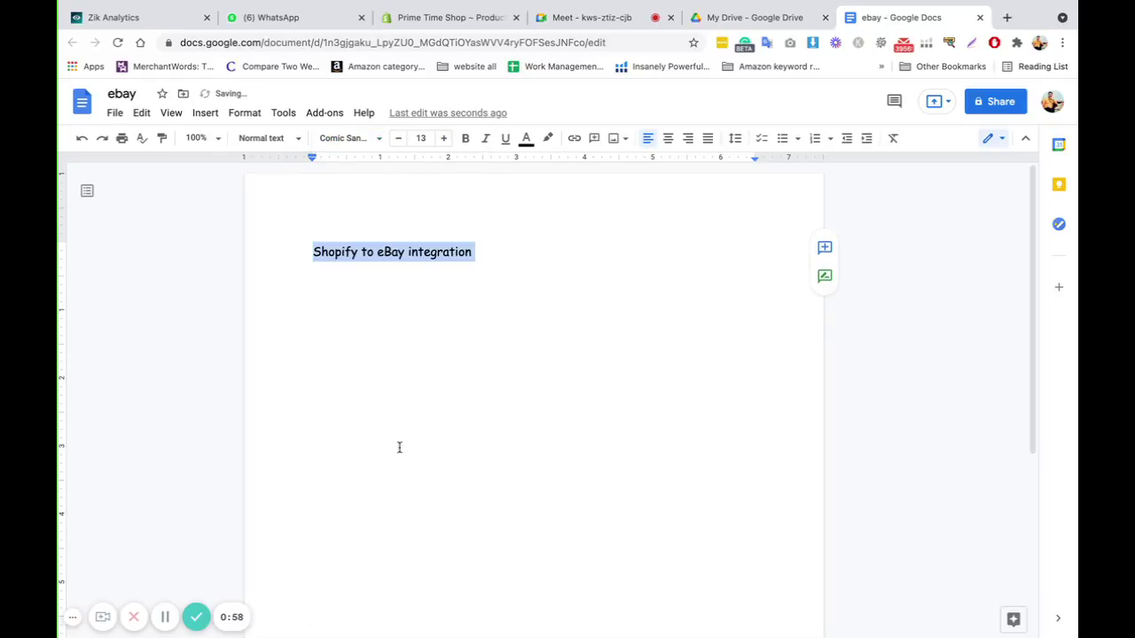
{"action": "left_click", "coordinate": [484, 369]}
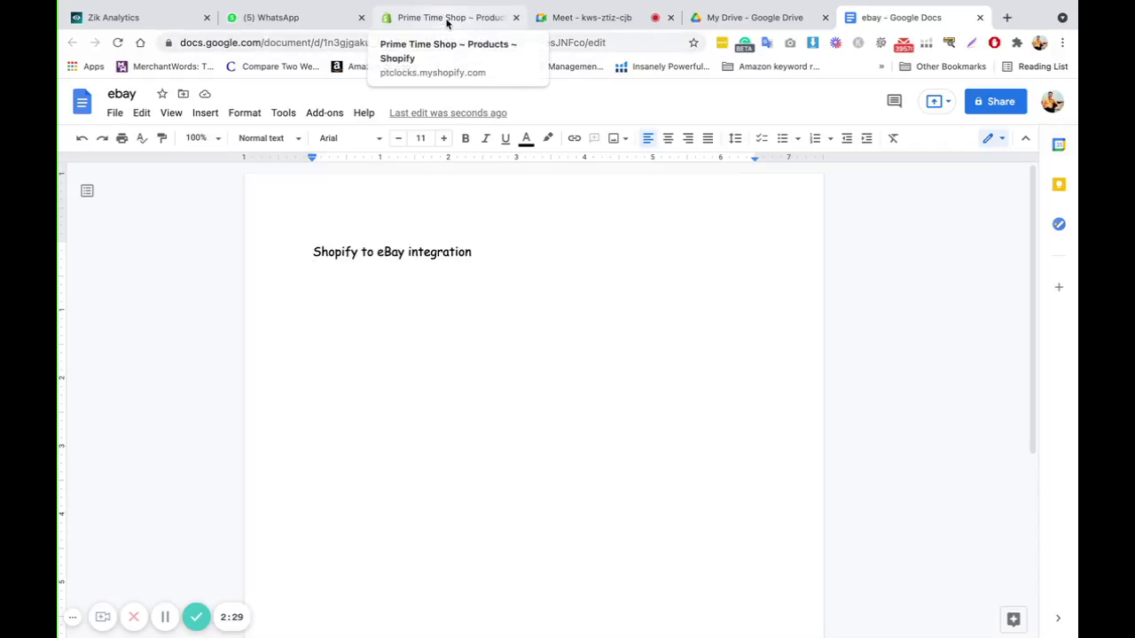
Step: Switch to the Google Meet call, admit the waiting participant and minimize the self-view tile
{"action": "left_click", "coordinate": [447, 20]}
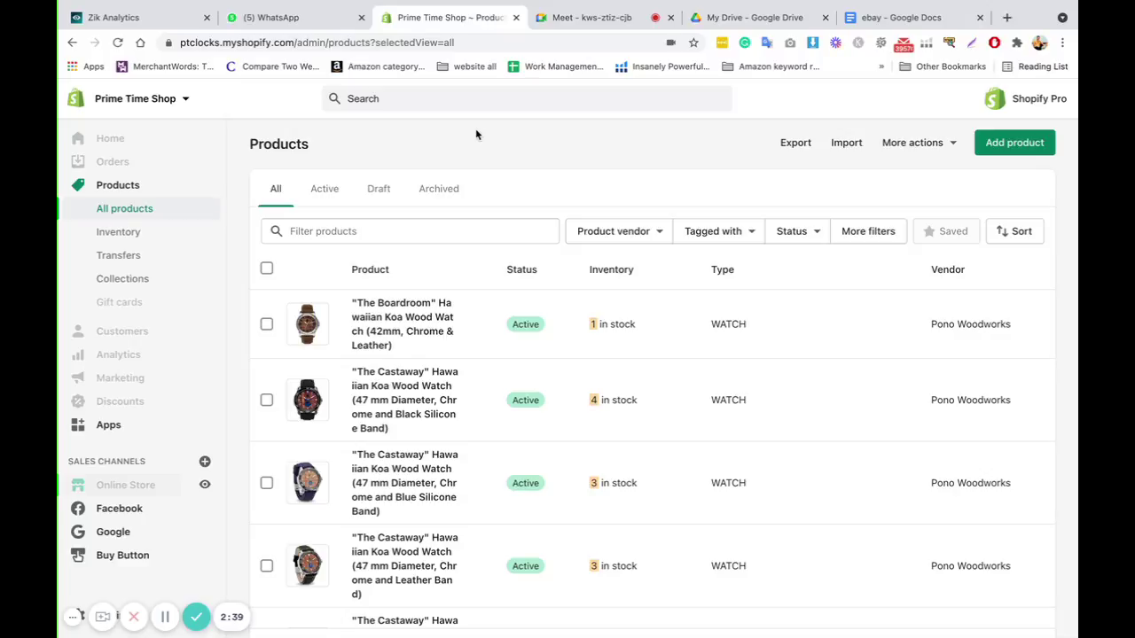
{"action": "left_click", "coordinate": [626, 19]}
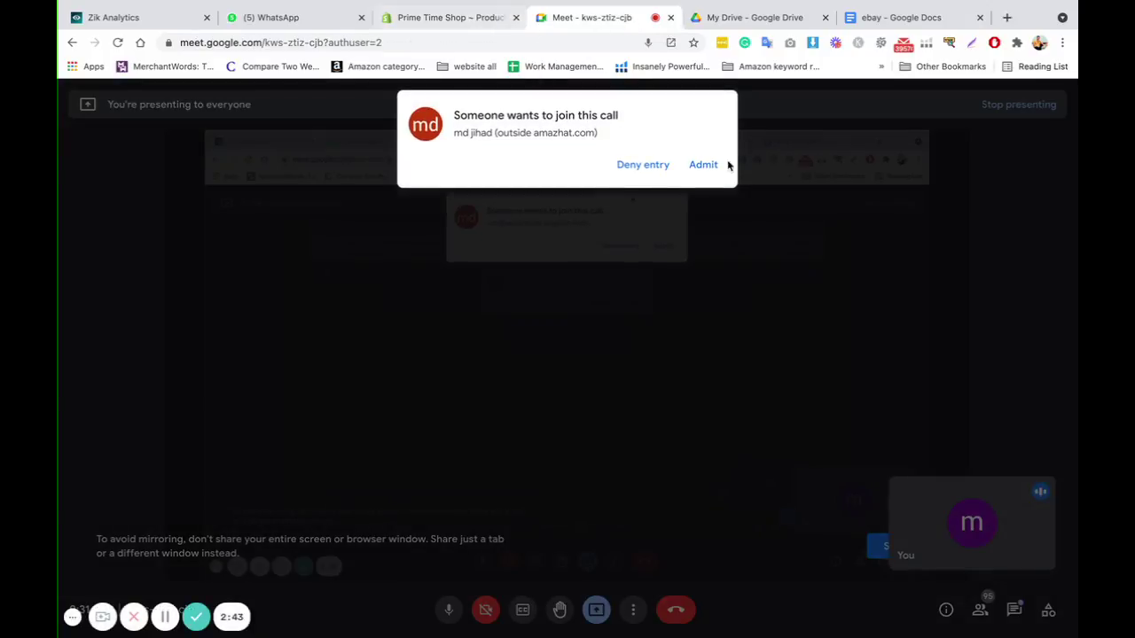
{"action": "left_click", "coordinate": [705, 166]}
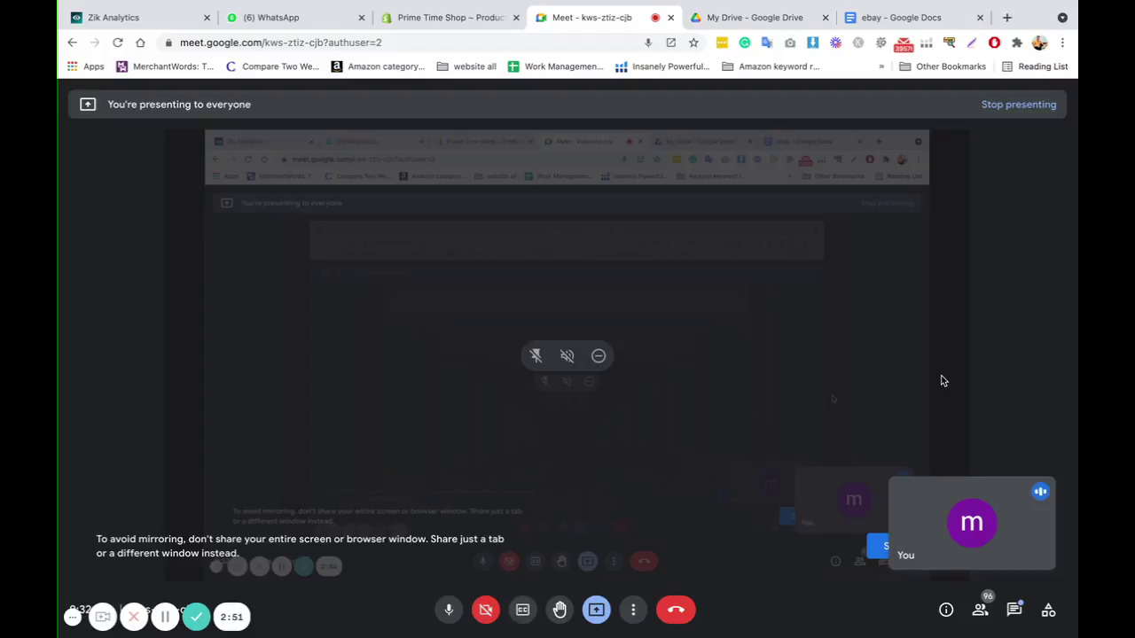
{"action": "left_click", "coordinate": [1004, 535]}
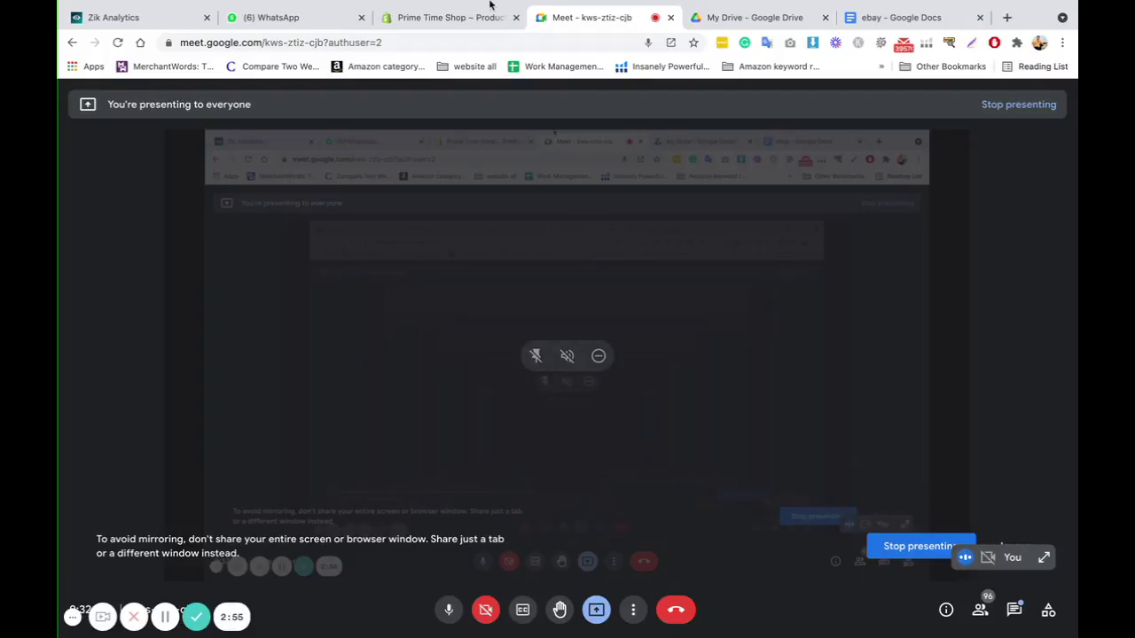
Step: Check WhatsApp and Shopify briefly, then admit all waiting participants to the Google Meet call
{"action": "left_click", "coordinate": [292, 17]}
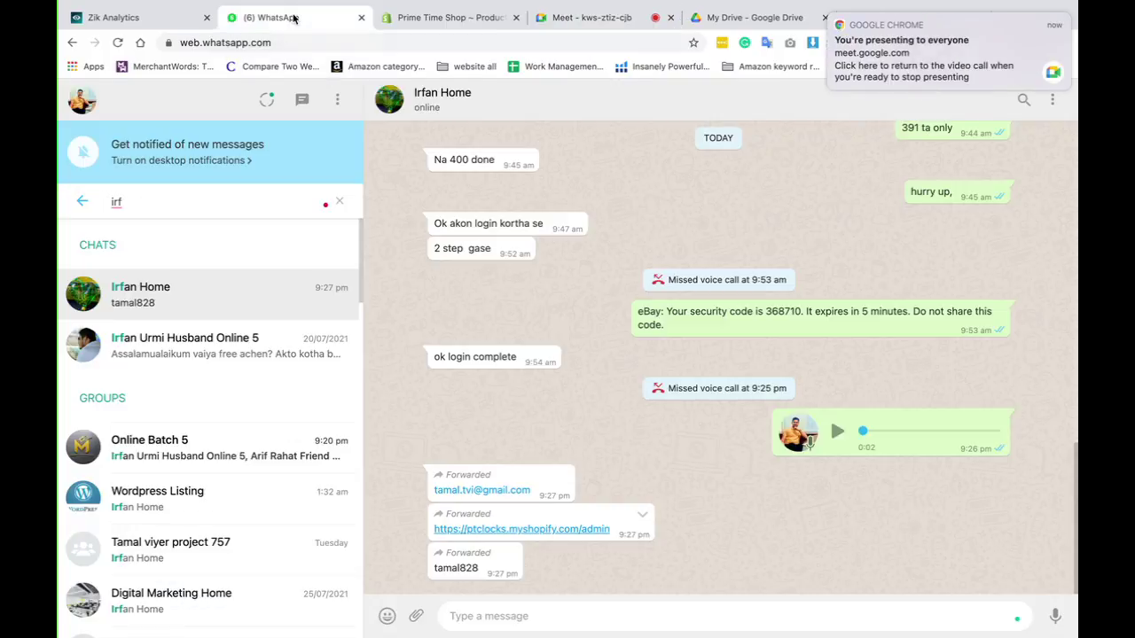
{"action": "left_click", "coordinate": [414, 18]}
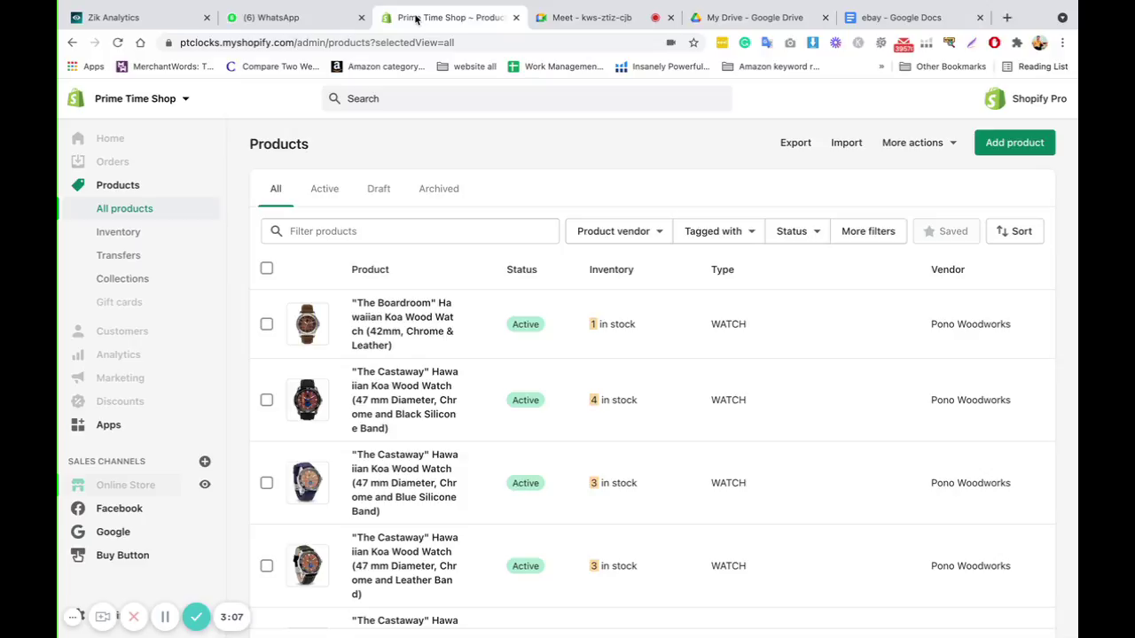
{"action": "left_click", "coordinate": [559, 26]}
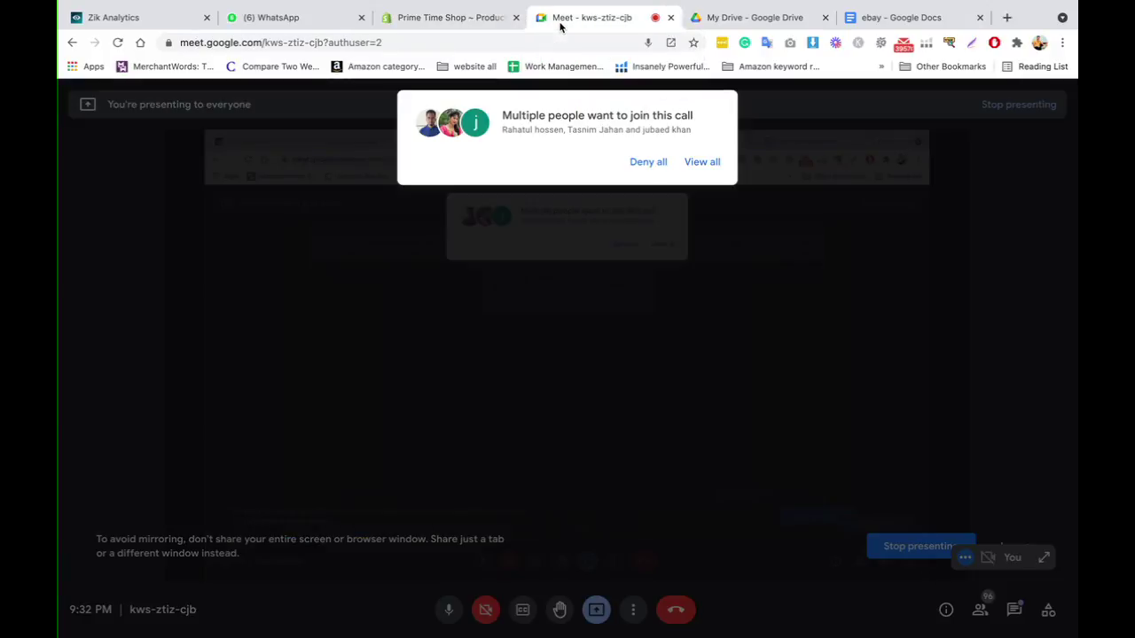
{"action": "left_click", "coordinate": [696, 164]}
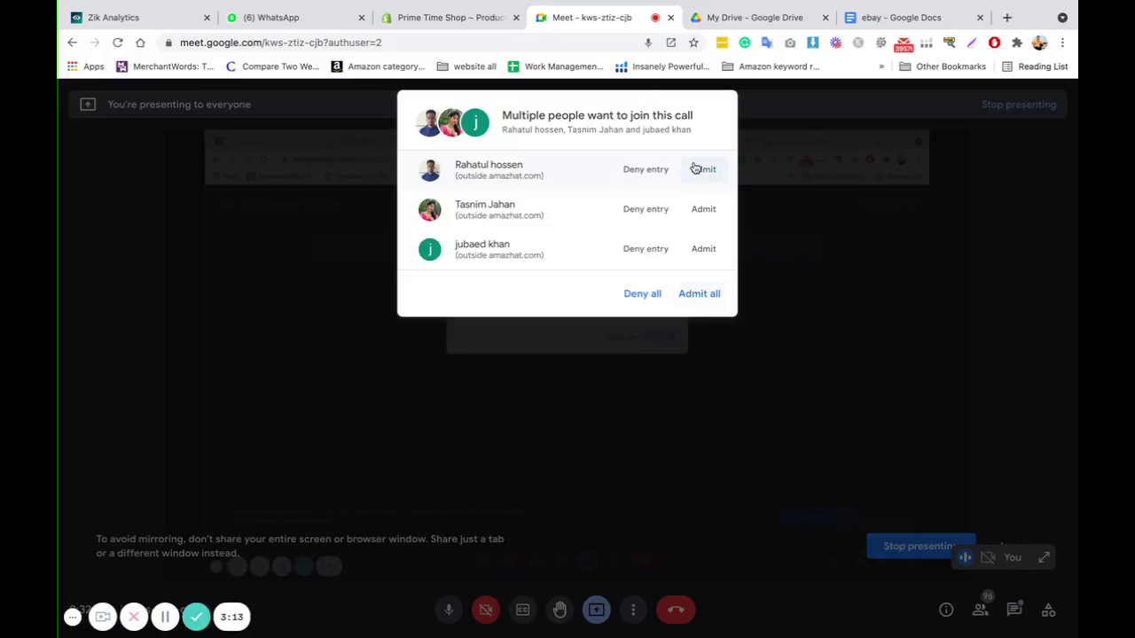
{"action": "left_click", "coordinate": [702, 295]}
Step: Switch to the Shopify admin and open the store's list of installed apps
{"action": "left_click", "coordinate": [426, 19]}
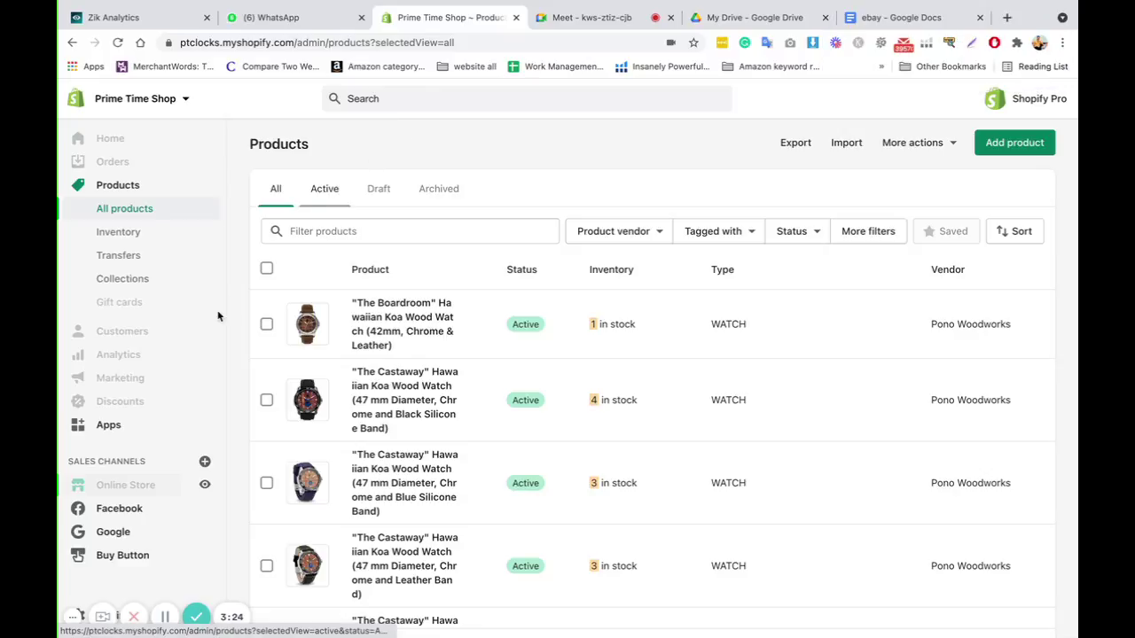
{"action": "left_click_drag", "start_coordinate": [68, 459], "coordinate": [117, 460]}
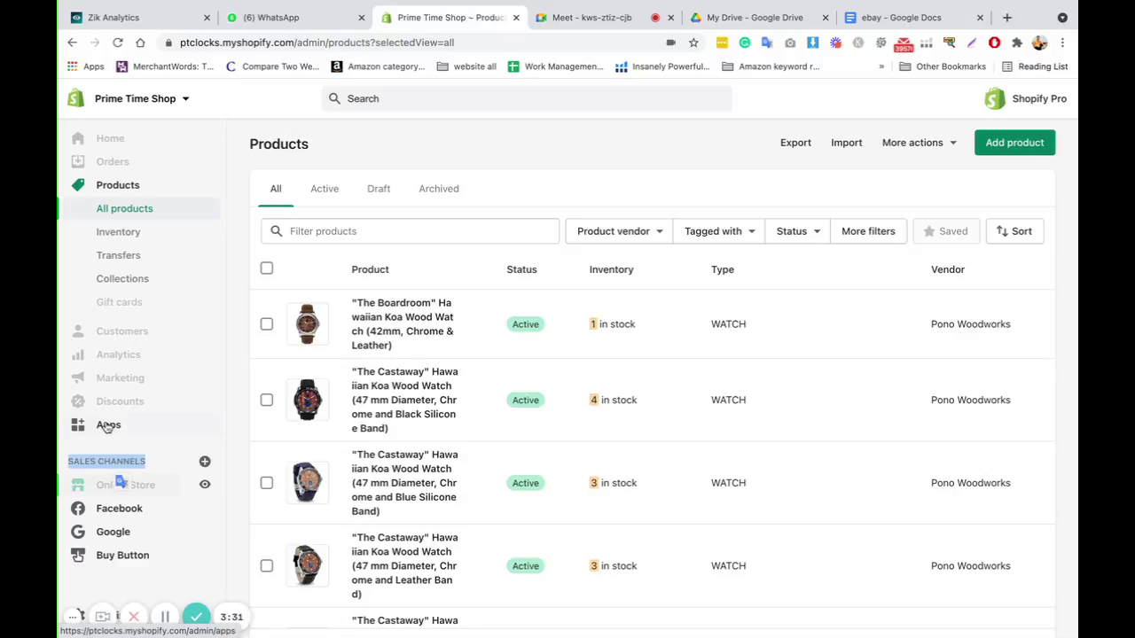
{"action": "left_click", "coordinate": [108, 426]}
Step: Admit one more waiting participant in Google Meet and return to the Shopify apps list
{"action": "left_click", "coordinate": [611, 22]}
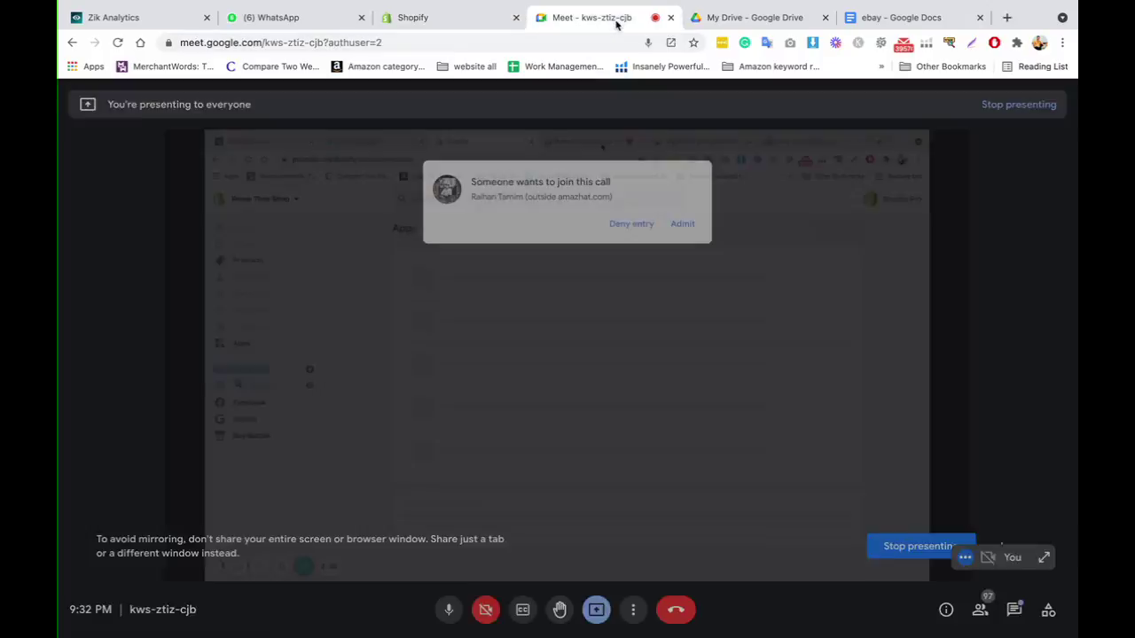
{"action": "left_click", "coordinate": [703, 164]}
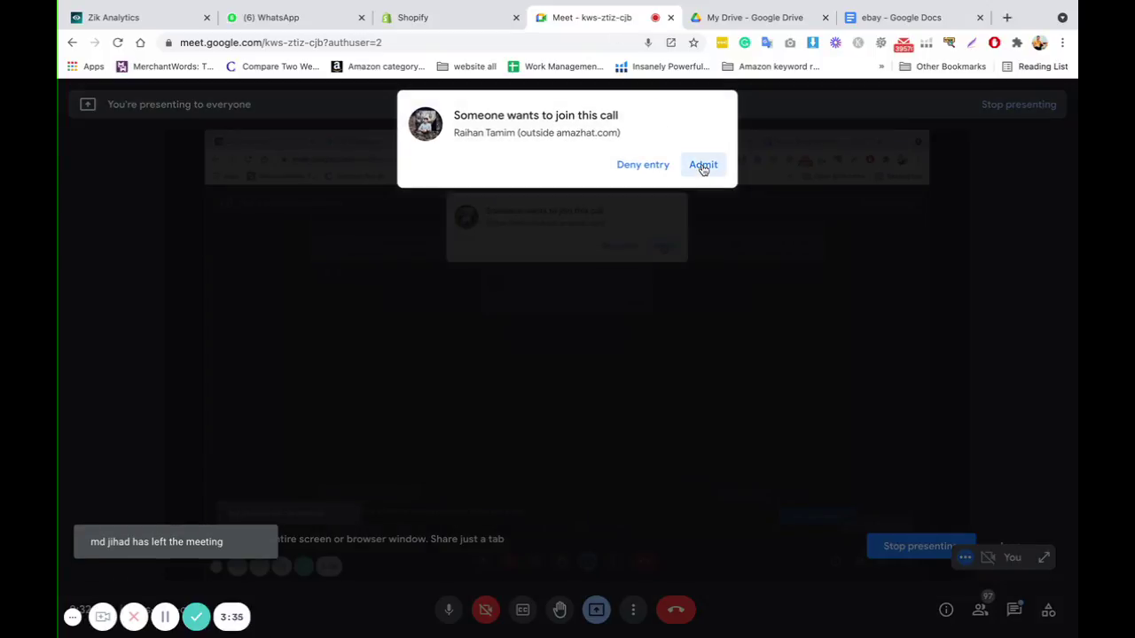
{"action": "left_click", "coordinate": [438, 17]}
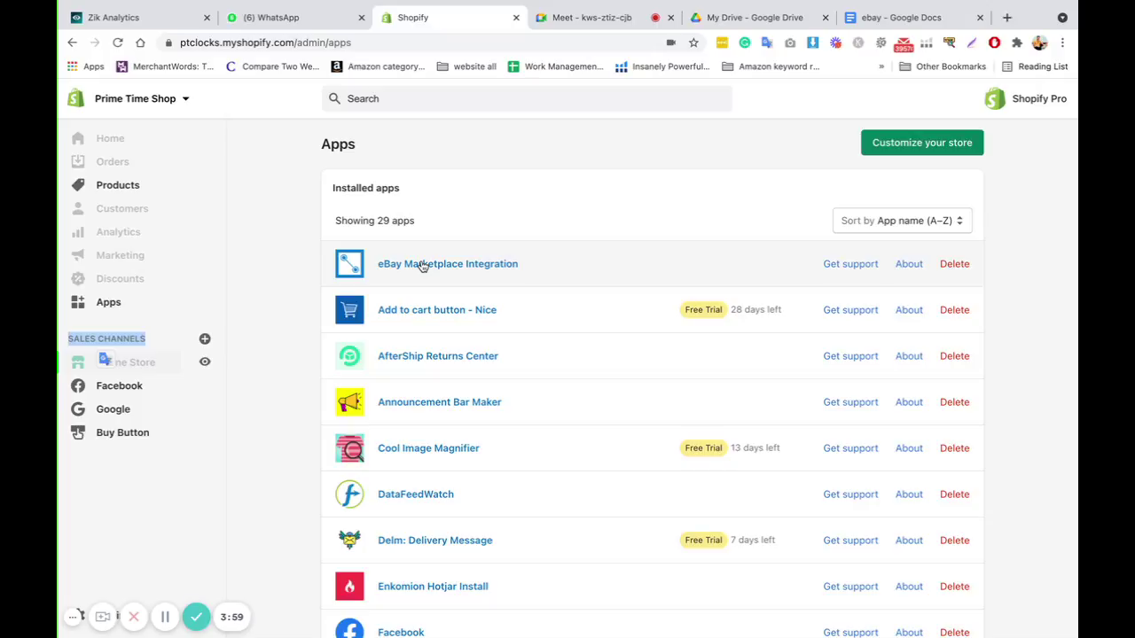
Step: Open the eBay Marketplace Integration app from the installed Shopify apps
{"action": "left_click", "coordinate": [249, 307]}
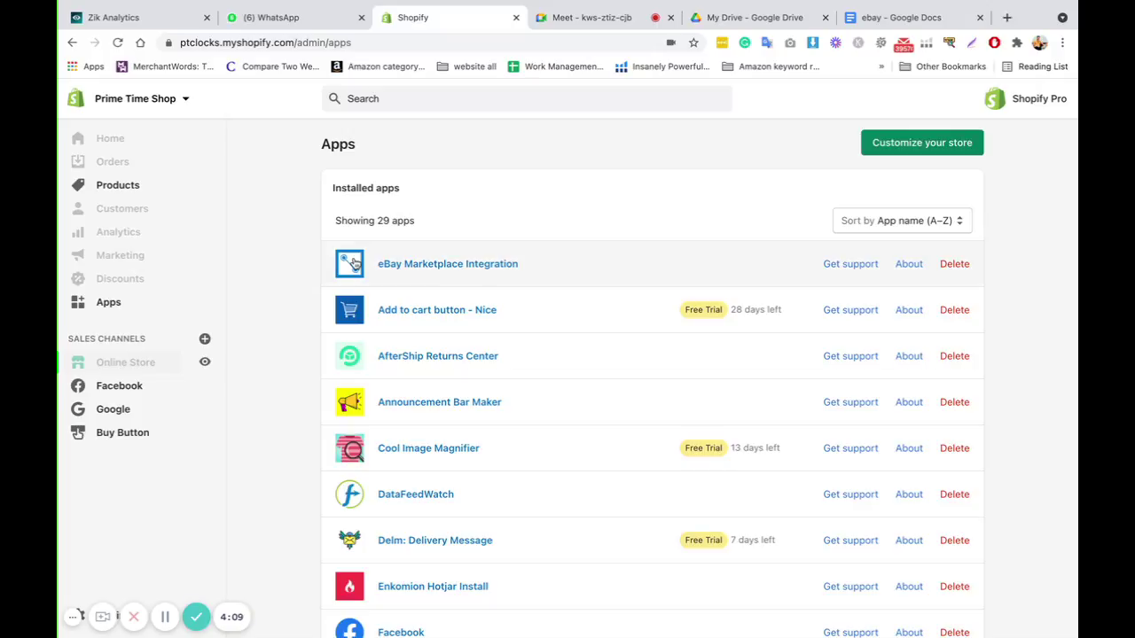
{"action": "left_click", "coordinate": [471, 273]}
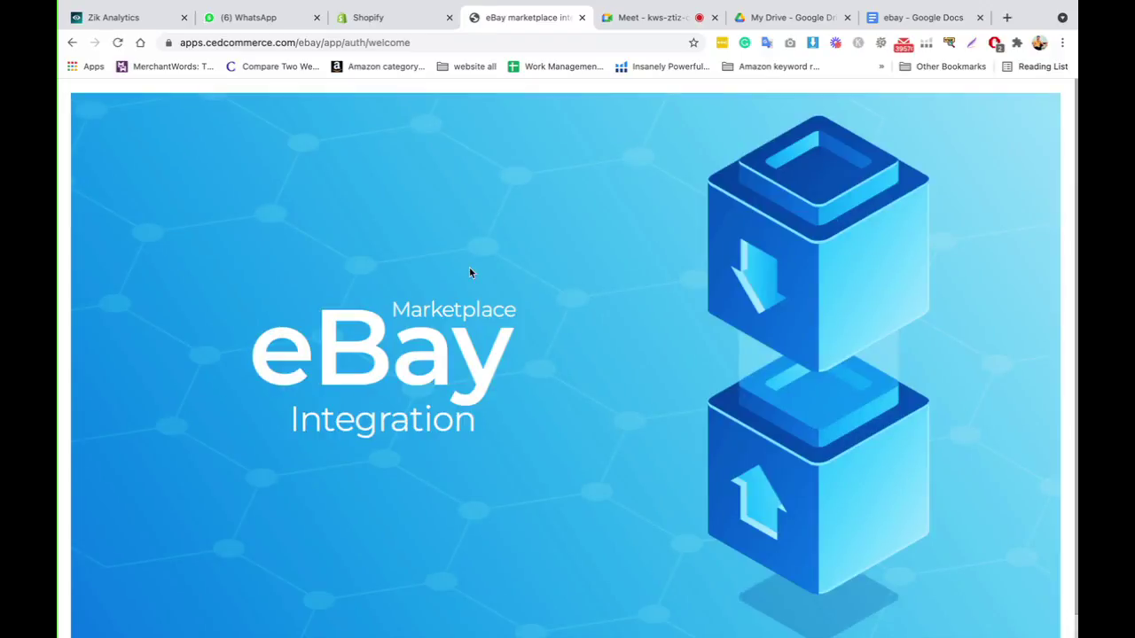
{"action": "scroll", "coordinate": [408, 328], "scroll_direction": "down", "scroll_amount": 1}
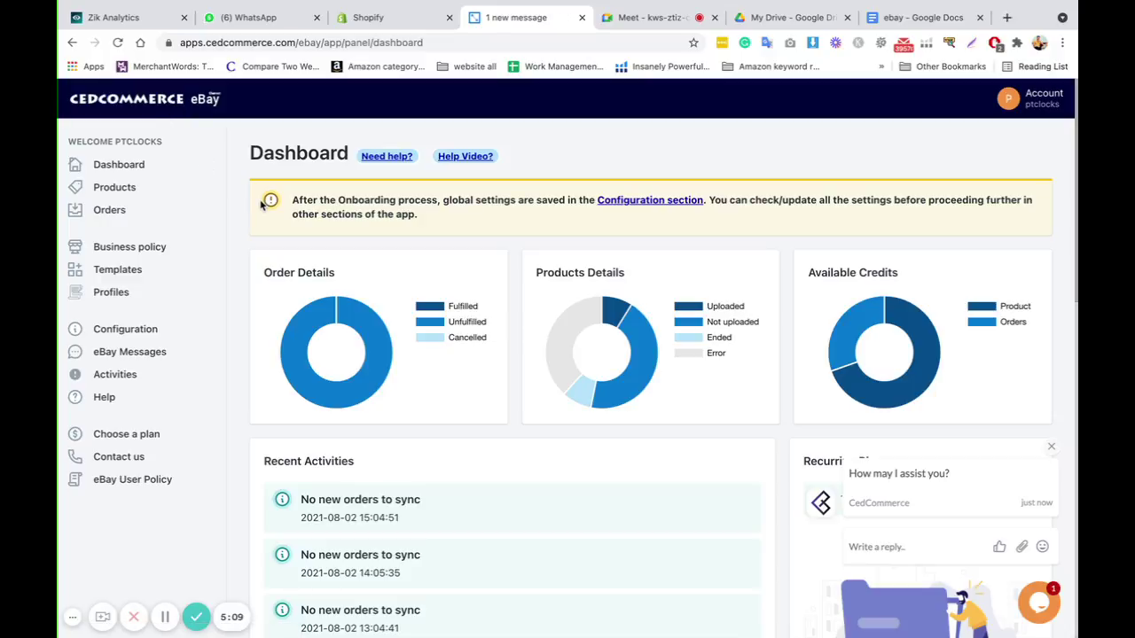
Step: Open the integration app's Products page and examine the listed products' inventory and eBay status
{"action": "left_click", "coordinate": [125, 193]}
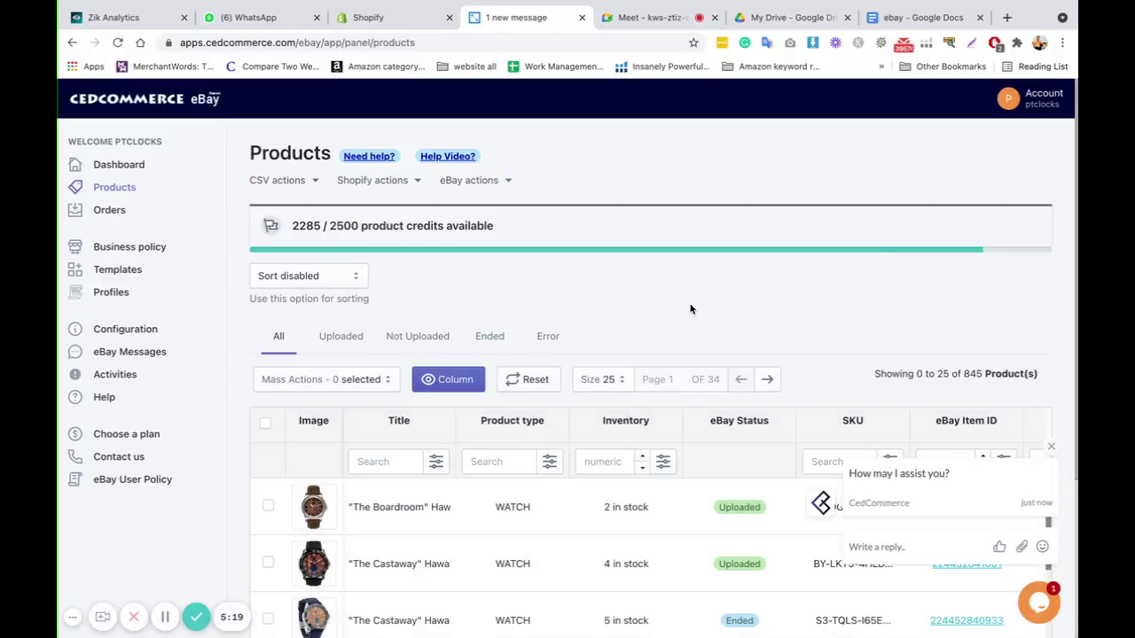
{"action": "scroll", "coordinate": [689, 308], "scroll_direction": "down", "scroll_amount": 3}
{"action": "scroll", "coordinate": [687, 309], "scroll_direction": "down", "scroll_amount": 2}
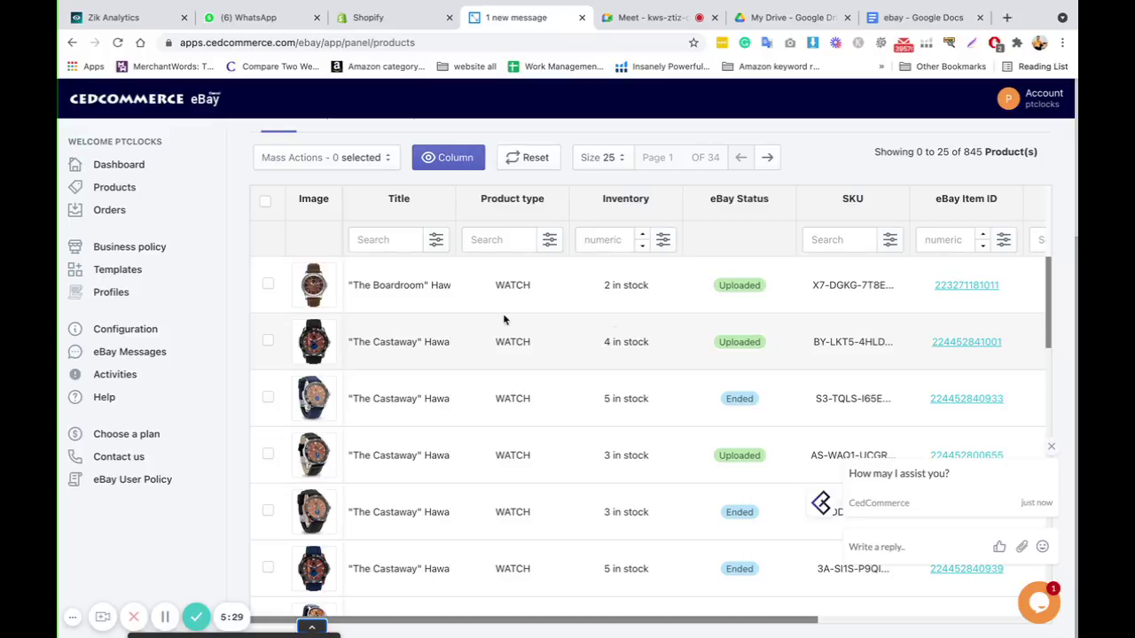
{"action": "scroll", "coordinate": [607, 329], "scroll_direction": "up", "scroll_amount": 3}
{"action": "scroll", "coordinate": [607, 330], "scroll_direction": "down", "scroll_amount": 1}
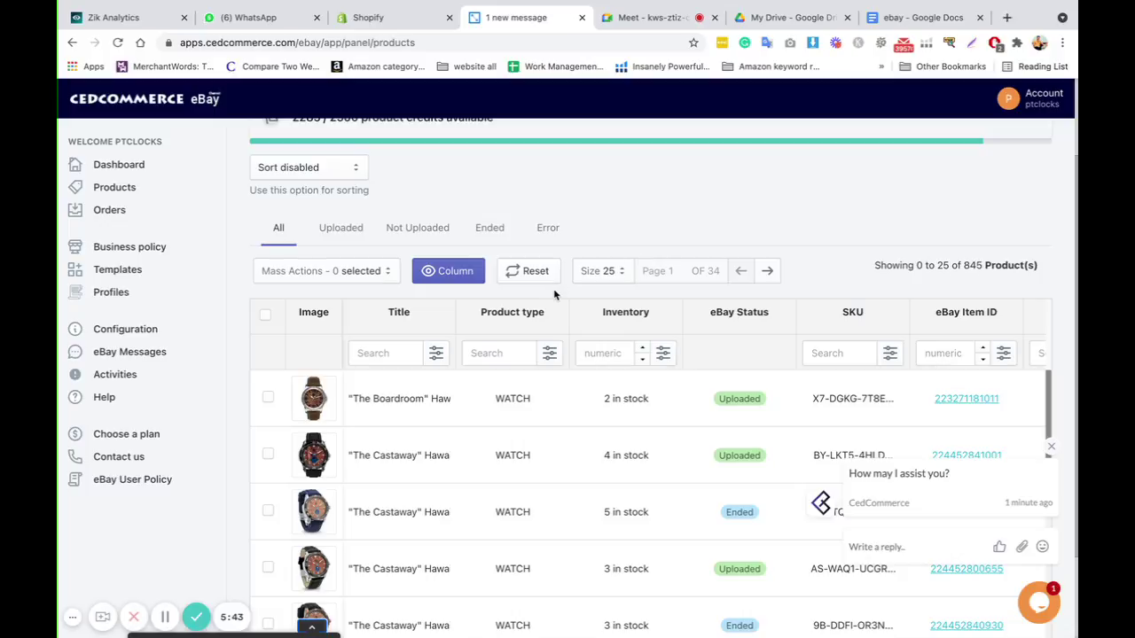
{"action": "scroll", "coordinate": [575, 393], "scroll_direction": "down", "scroll_amount": 5}
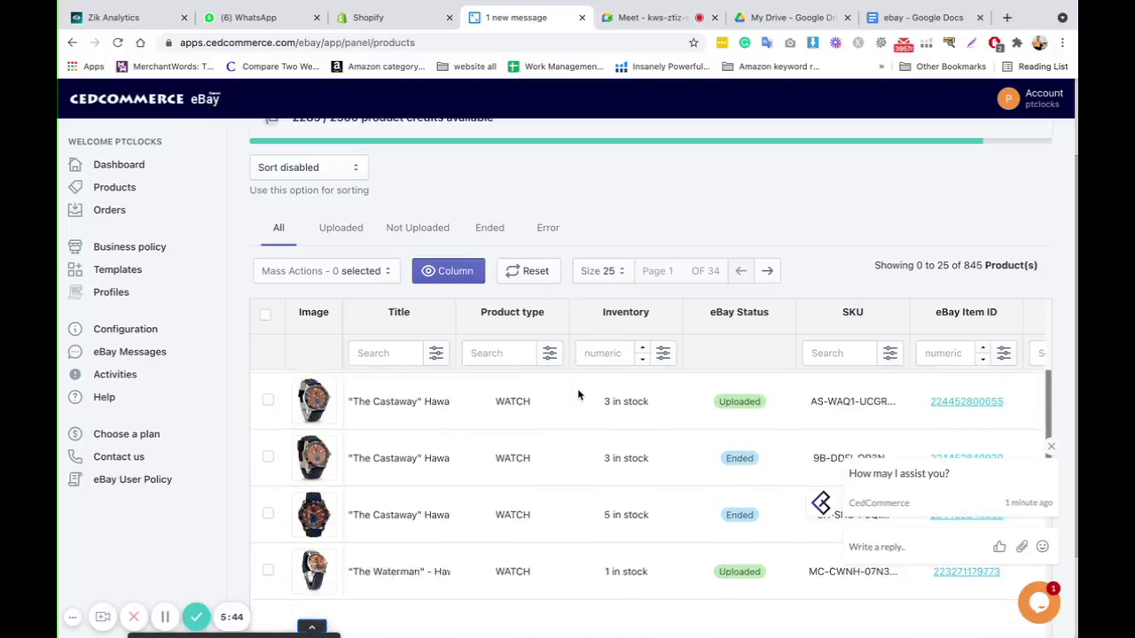
{"action": "scroll", "coordinate": [574, 375], "scroll_direction": "down", "scroll_amount": 2}
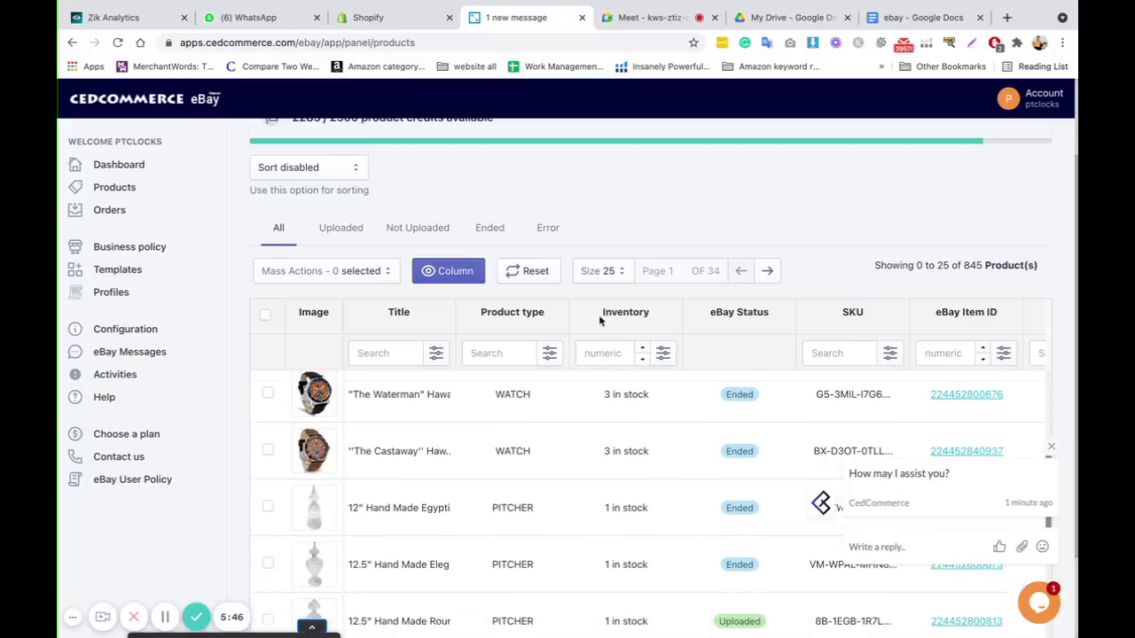
Step: Set the product list to show 100 products per page and look through the watch listings
{"action": "left_click", "coordinate": [605, 270]}
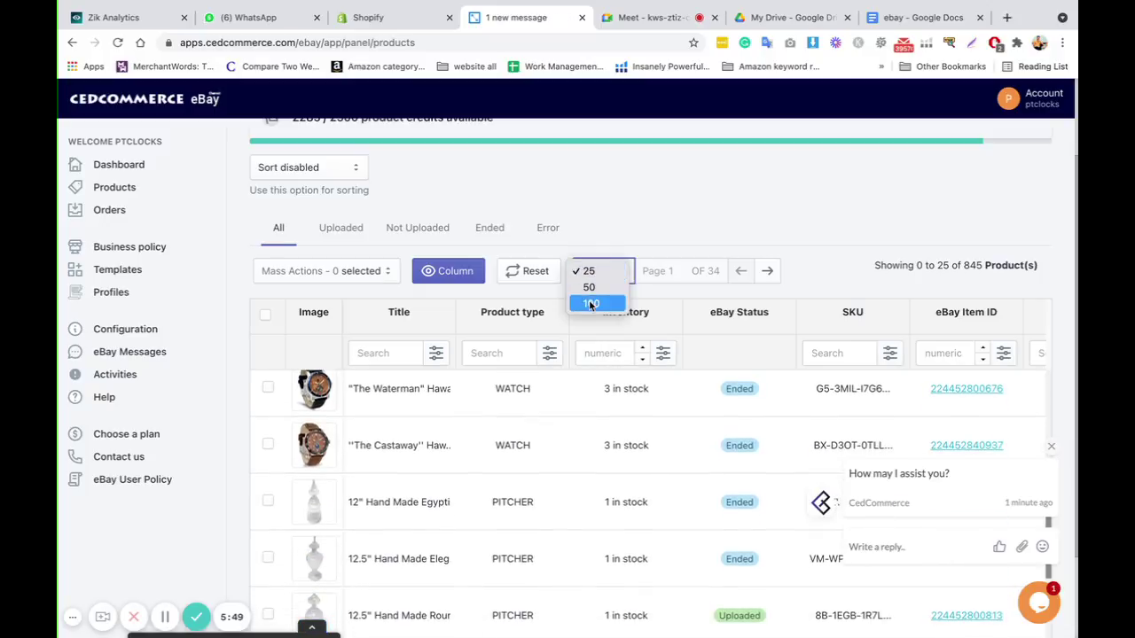
{"action": "left_click", "coordinate": [589, 304]}
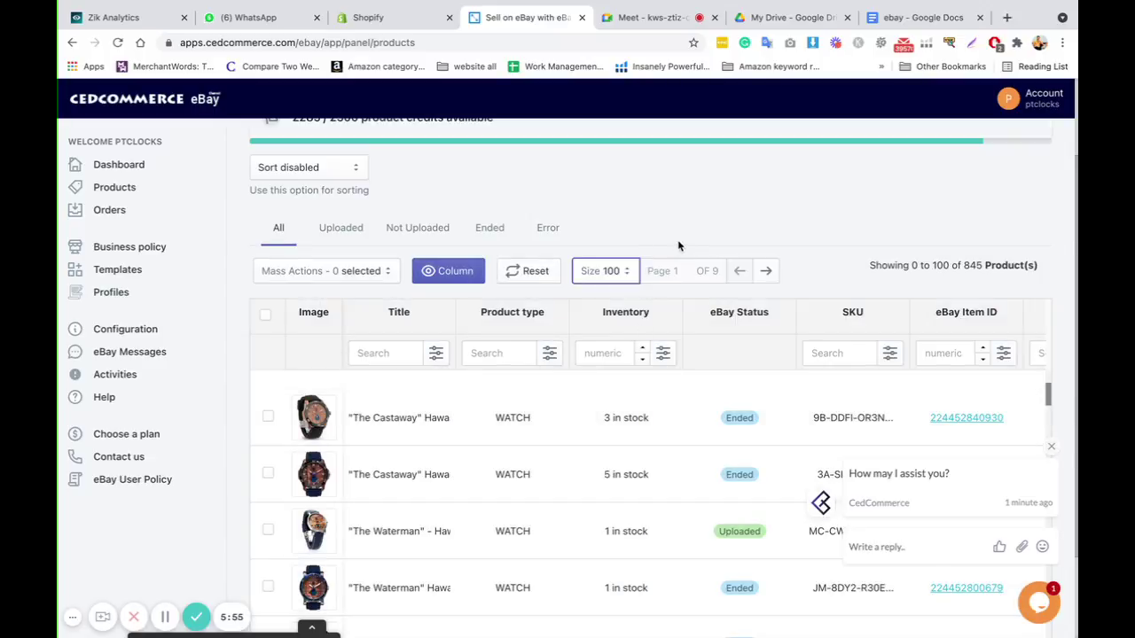
{"action": "scroll", "coordinate": [681, 252], "scroll_direction": "down", "scroll_amount": 1}
{"action": "scroll", "coordinate": [681, 252], "scroll_direction": "down", "scroll_amount": 3}
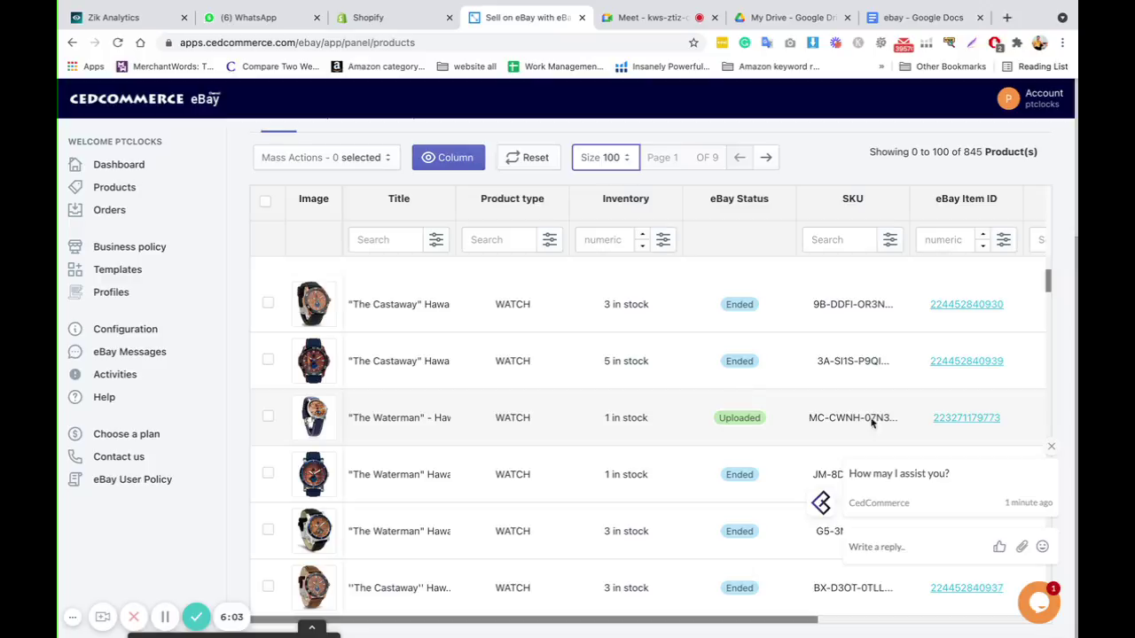
Step: Open the eBay listing of the uploaded "The Waterman" watch from its eBay item ID and view its details
{"action": "left_click", "coordinate": [963, 418]}
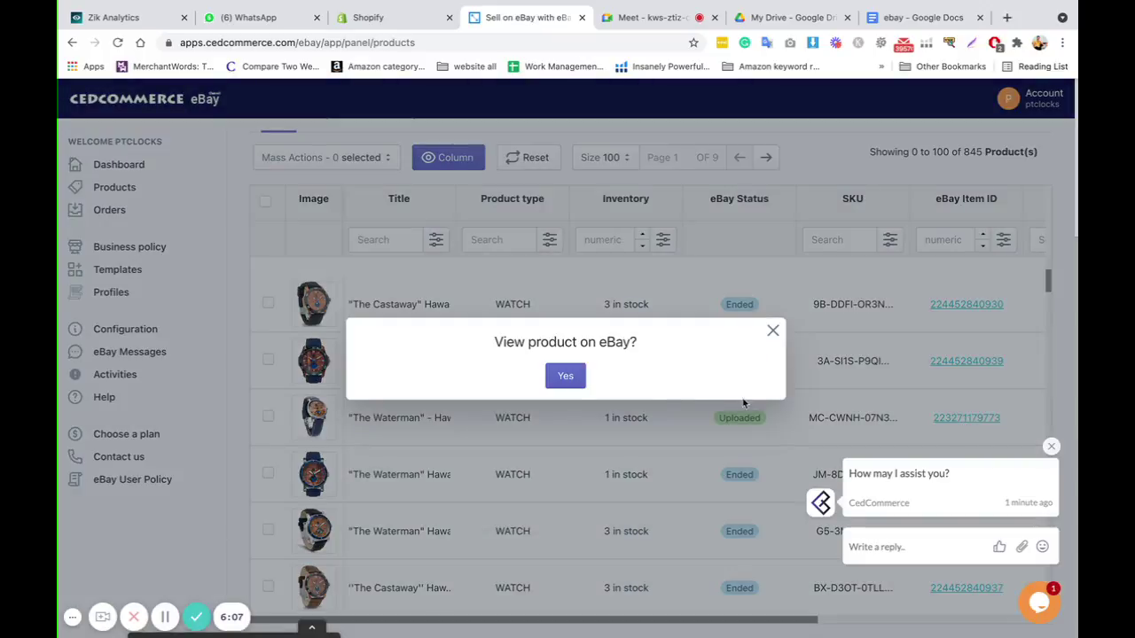
{"action": "left_click", "coordinate": [570, 378]}
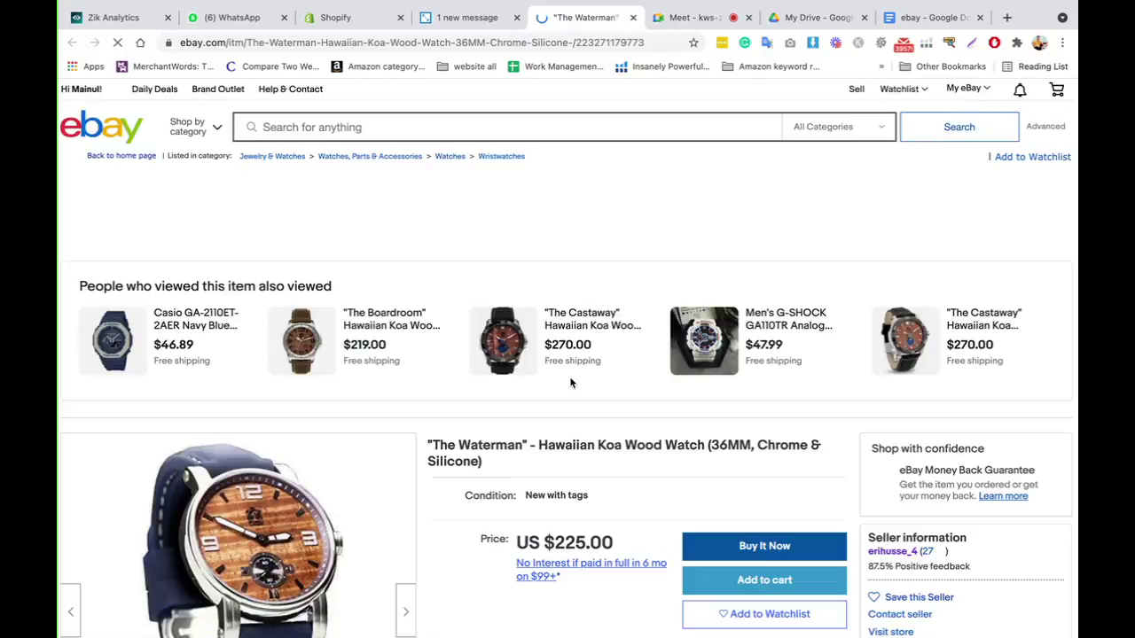
{"action": "scroll", "coordinate": [568, 352], "scroll_direction": "down", "scroll_amount": 1}
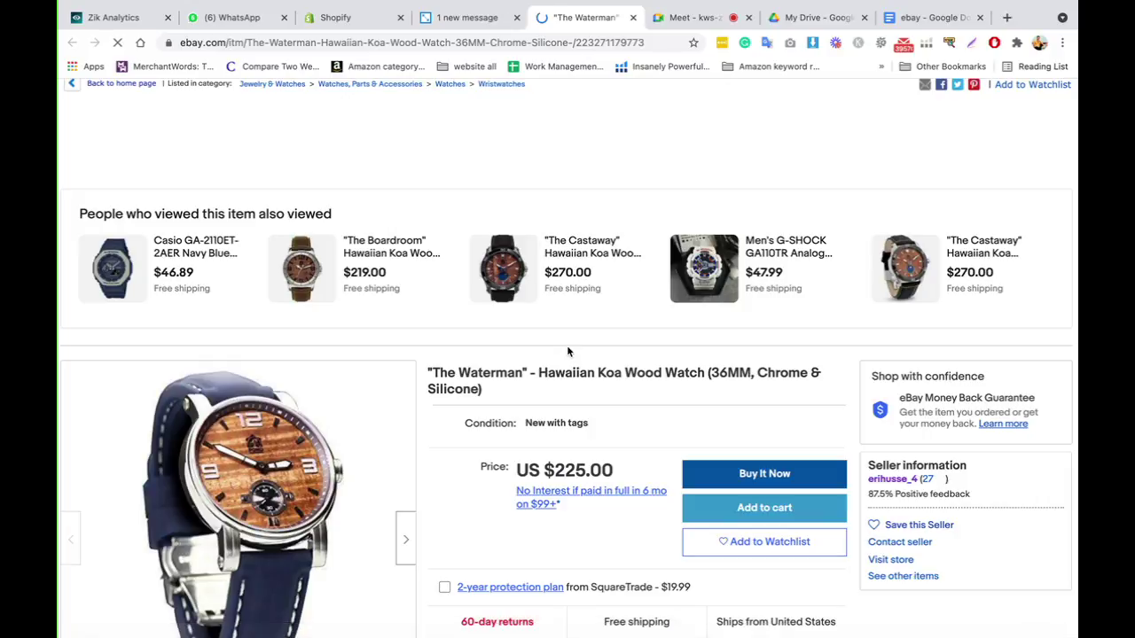
Step: Switch to the Shopify admin, review the sales channels available to add, and return to the integration app's product list
{"action": "left_click", "coordinate": [325, 17]}
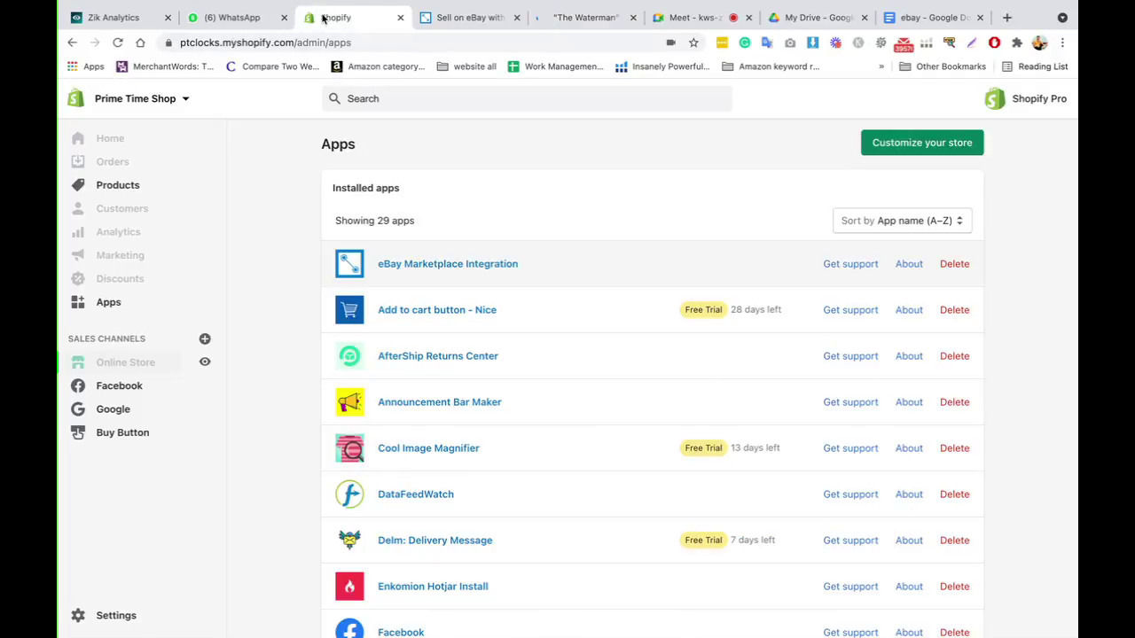
{"action": "left_click", "coordinate": [456, 18]}
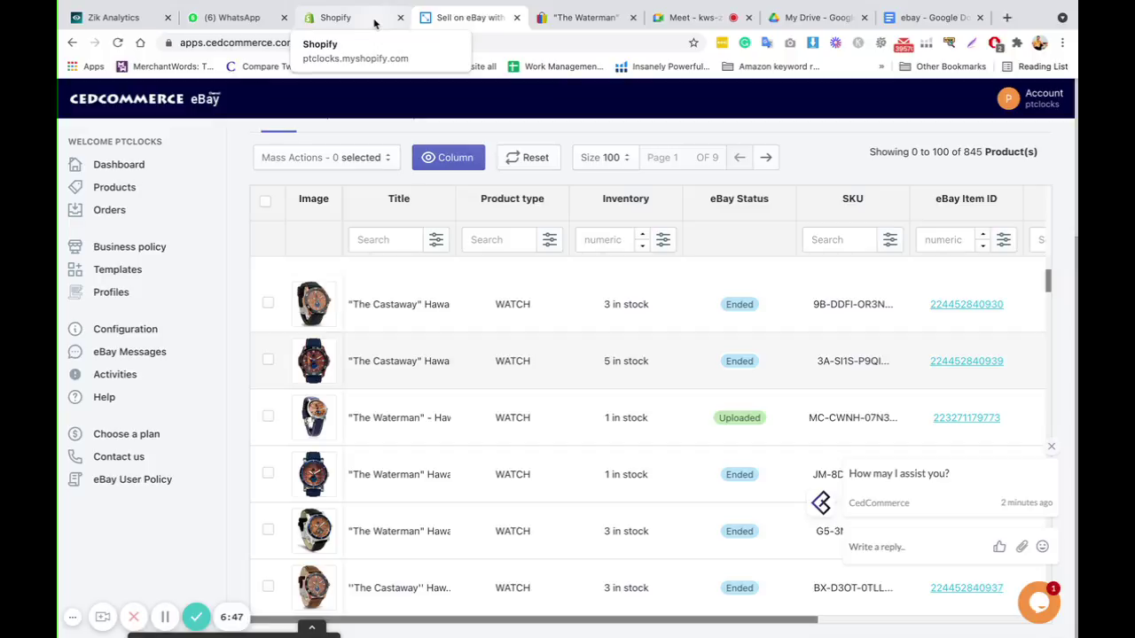
{"action": "left_click", "coordinate": [375, 24]}
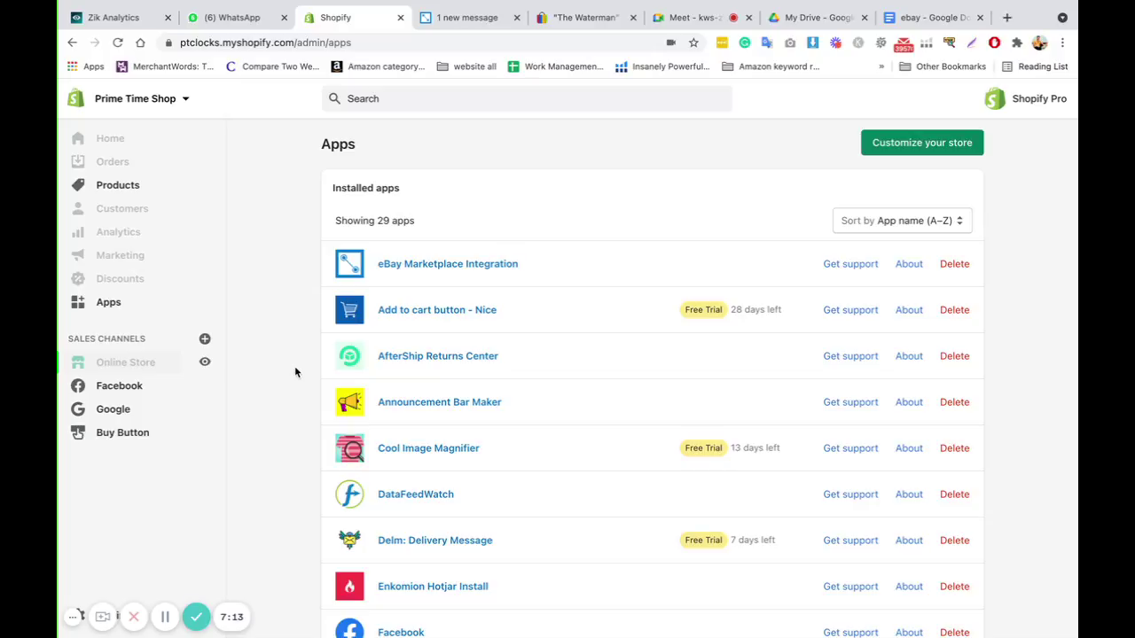
{"action": "left_click", "coordinate": [204, 340]}
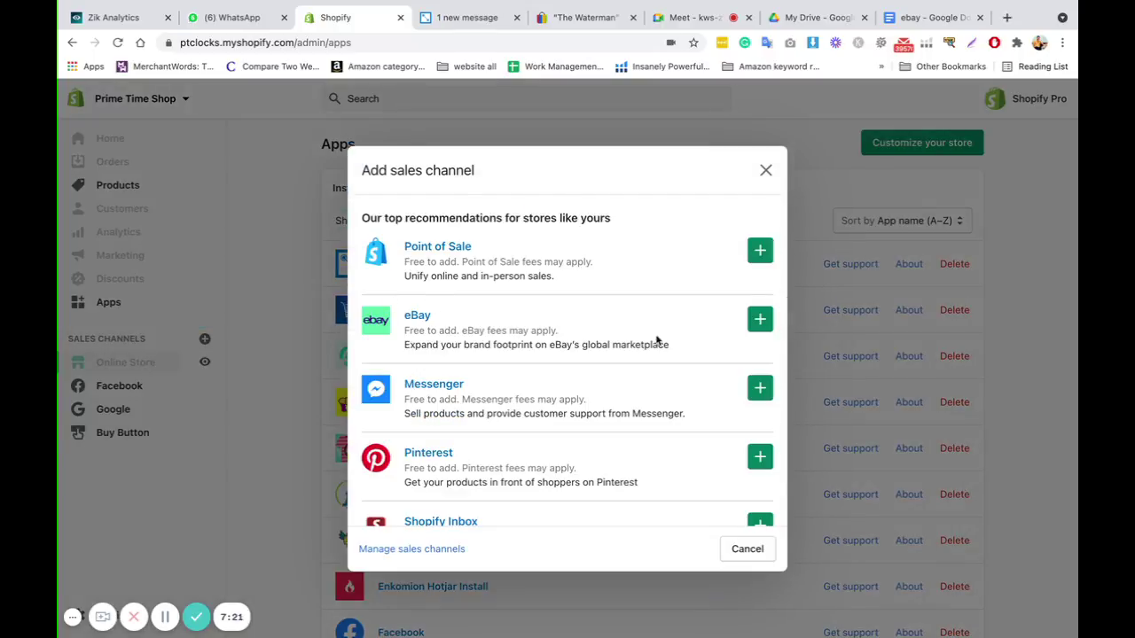
{"action": "scroll", "coordinate": [586, 372], "scroll_direction": "down", "scroll_amount": 2}
{"action": "scroll", "coordinate": [508, 395], "scroll_direction": "down", "scroll_amount": 6}
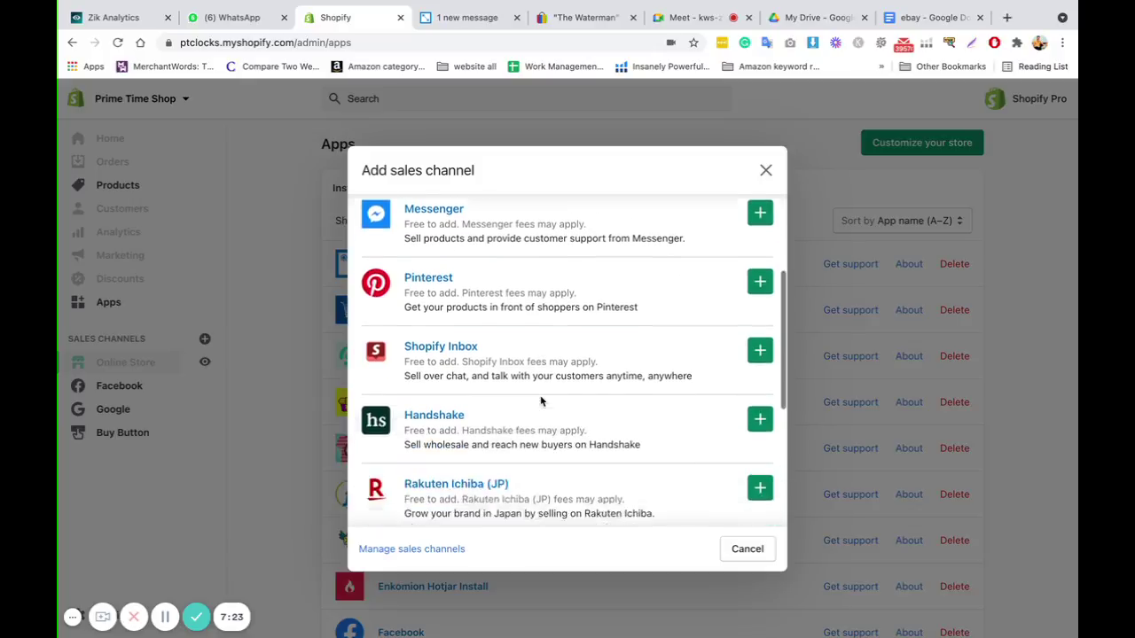
{"action": "scroll", "coordinate": [490, 338], "scroll_direction": "down", "scroll_amount": 2}
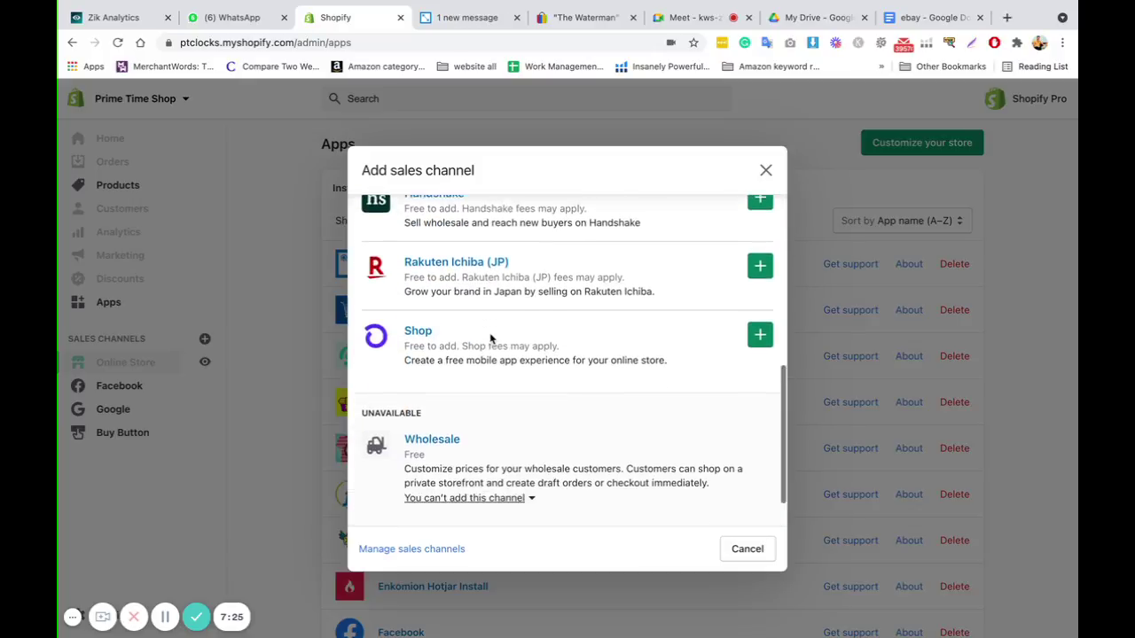
{"action": "scroll", "coordinate": [490, 338], "scroll_direction": "up", "scroll_amount": 10}
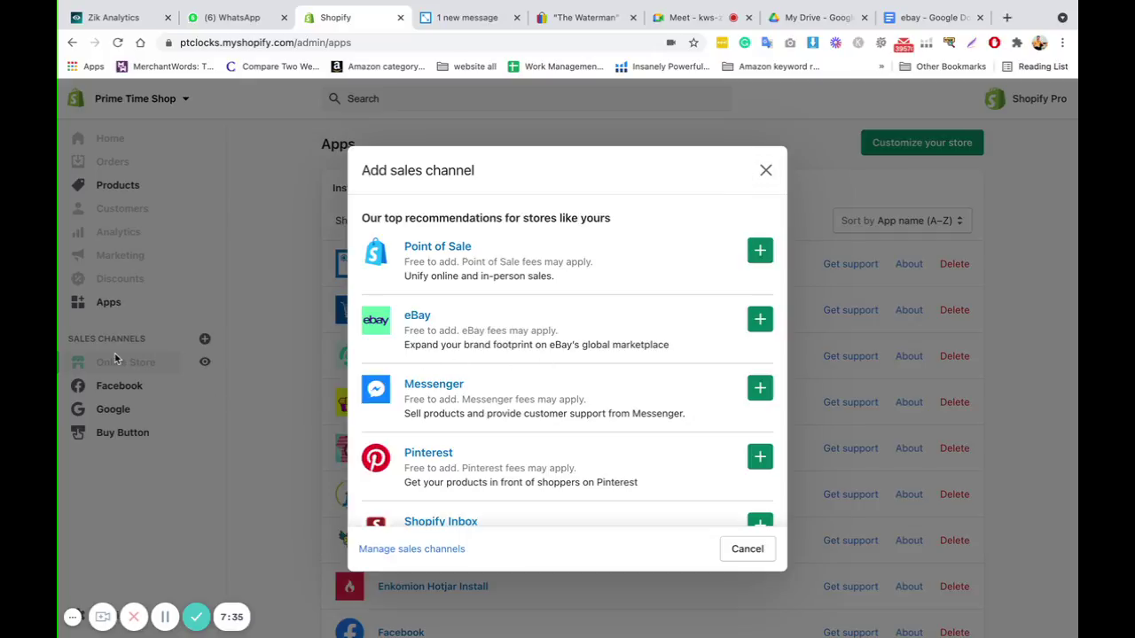
{"action": "left_click", "coordinate": [766, 170]}
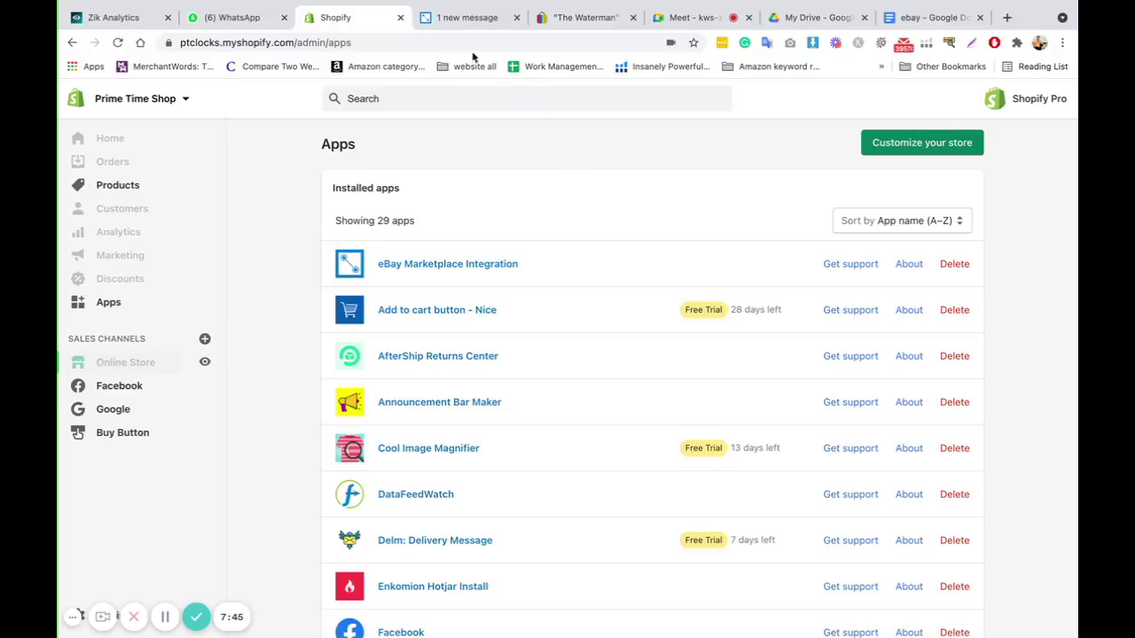
{"action": "left_click", "coordinate": [454, 23]}
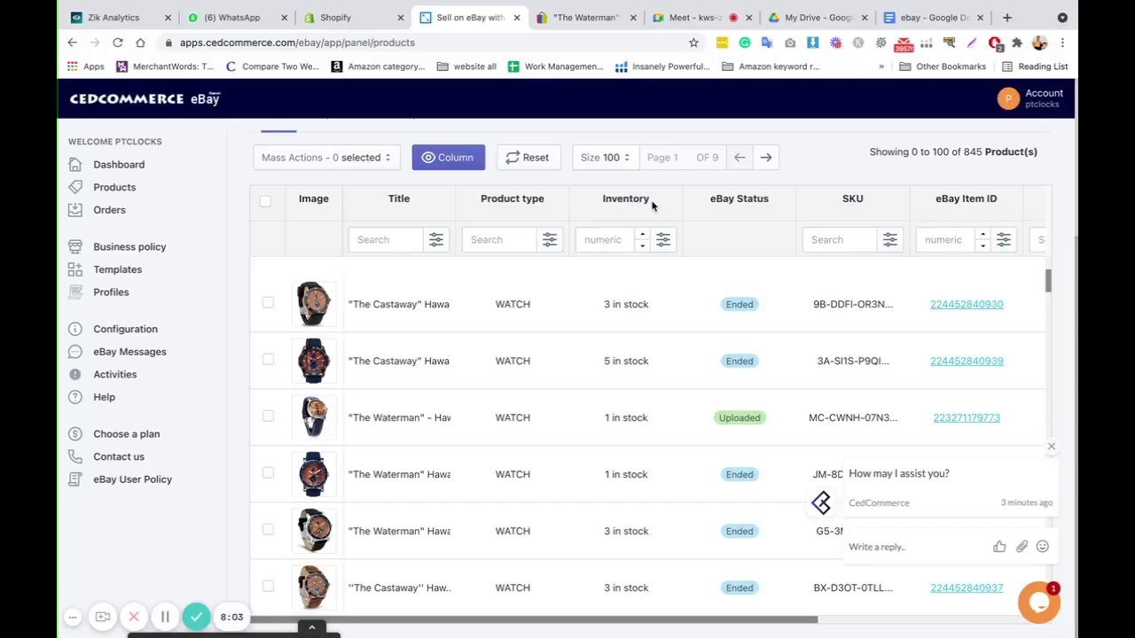
Step: Admit two waiting participants in Google Meet, check the in-call messages, and return to the Shopify admin
{"action": "left_click", "coordinate": [673, 25]}
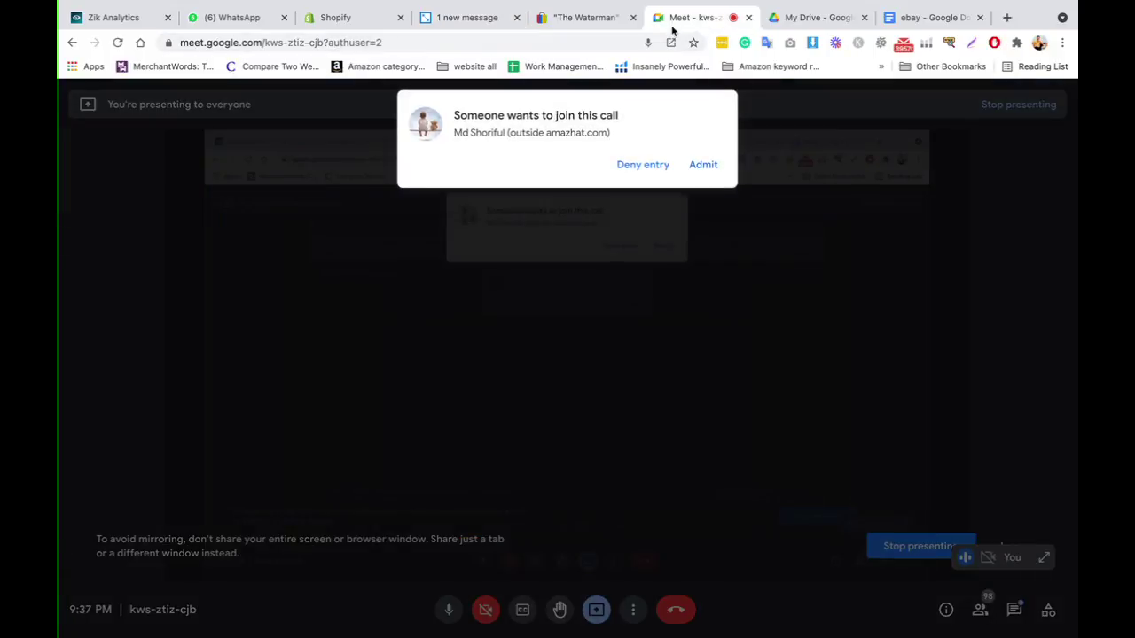
{"action": "left_click", "coordinate": [710, 171]}
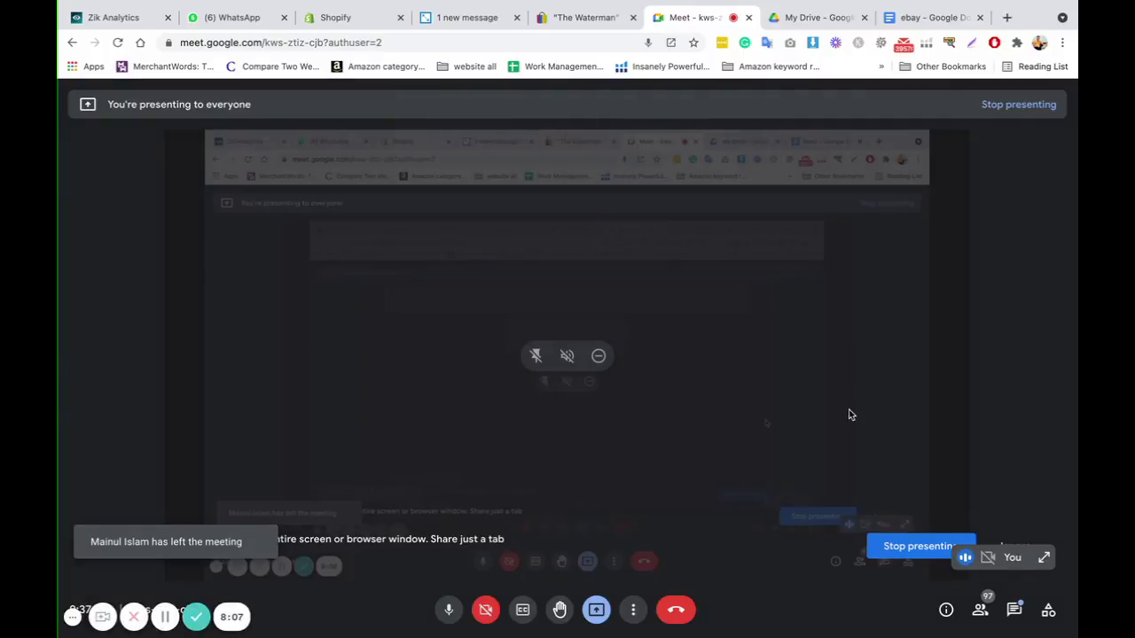
{"action": "left_click", "coordinate": [1015, 610]}
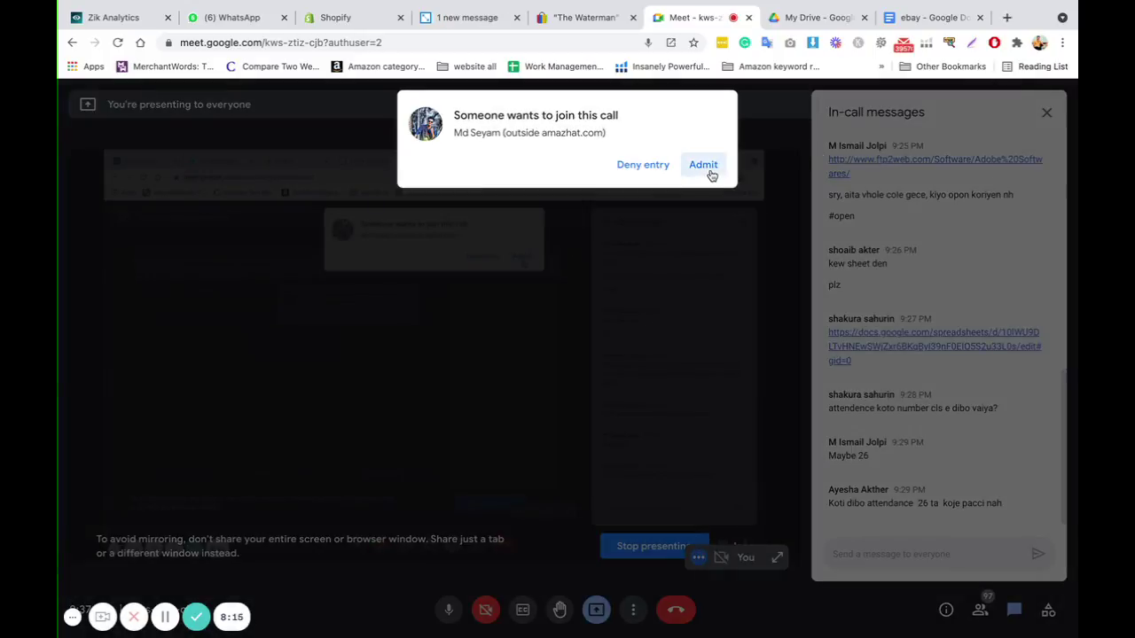
{"action": "left_click", "coordinate": [709, 168]}
{"action": "left_click", "coordinate": [1046, 111]}
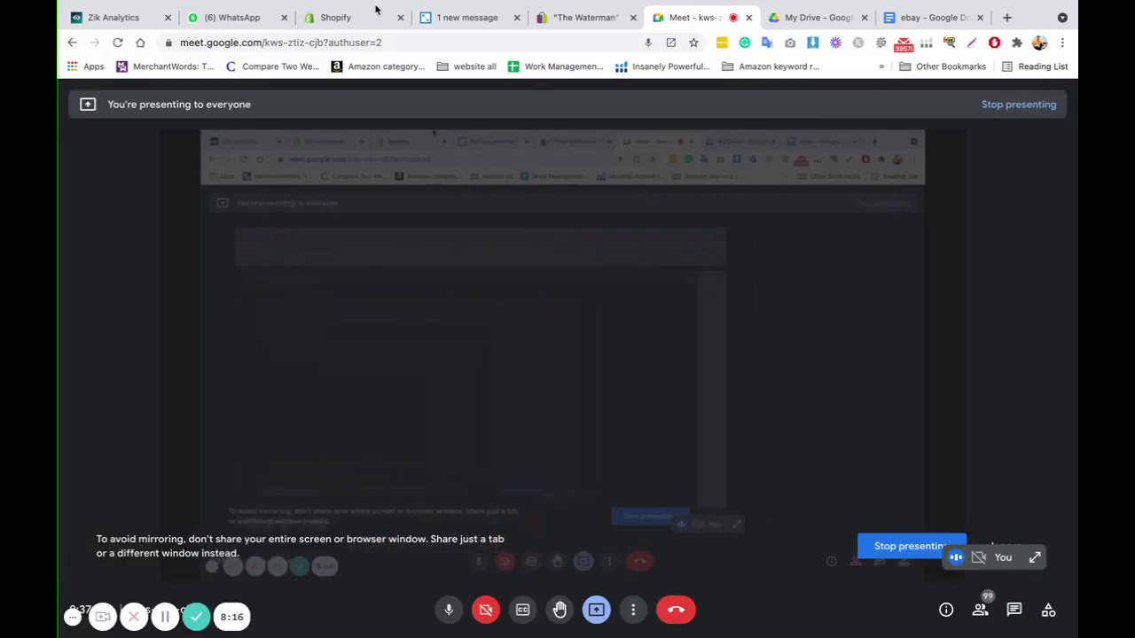
{"action": "left_click", "coordinate": [352, 18]}
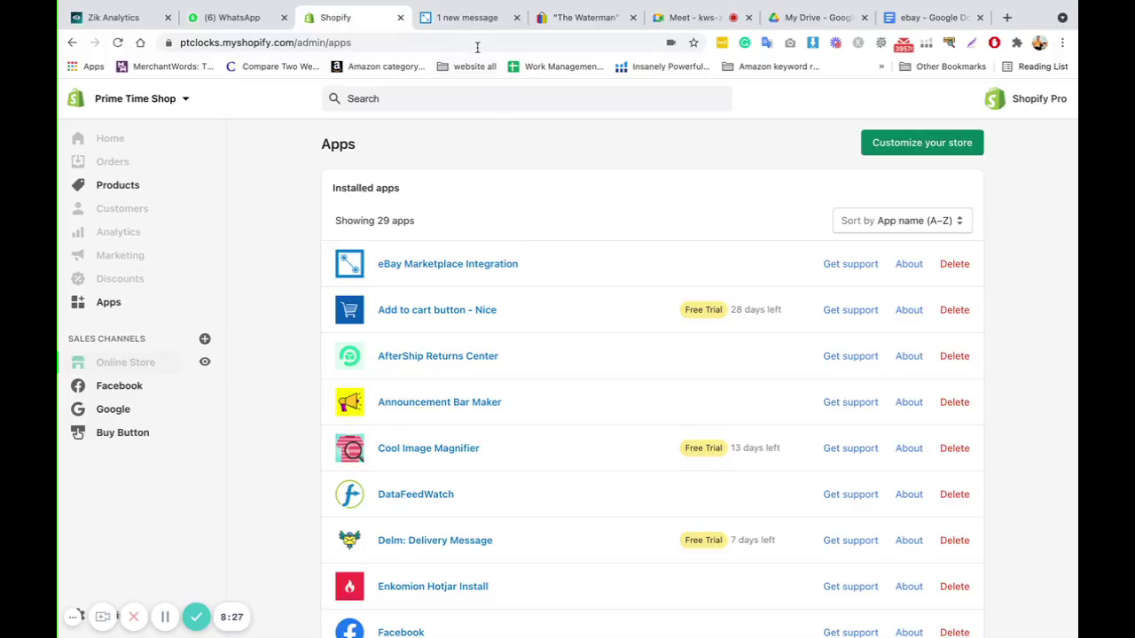
Step: Switch to the integration app and look over the inventory and eBay status of the first listed products
{"action": "left_click", "coordinate": [461, 20]}
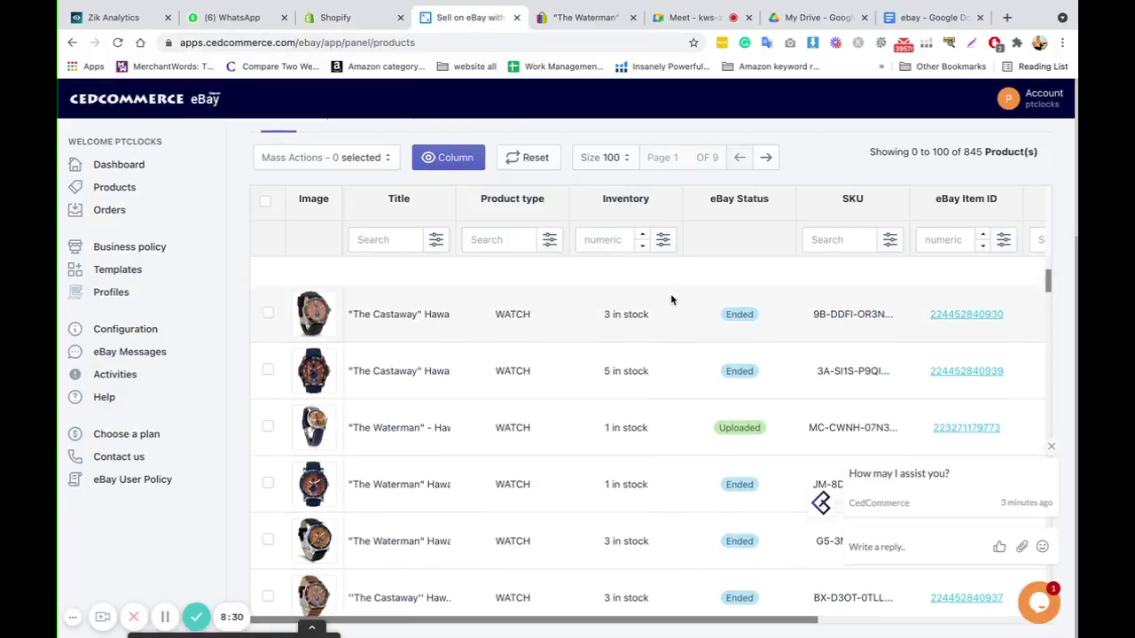
{"action": "scroll", "coordinate": [671, 301], "scroll_direction": "up", "scroll_amount": 3}
{"action": "scroll", "coordinate": [610, 351], "scroll_direction": "up", "scroll_amount": 4}
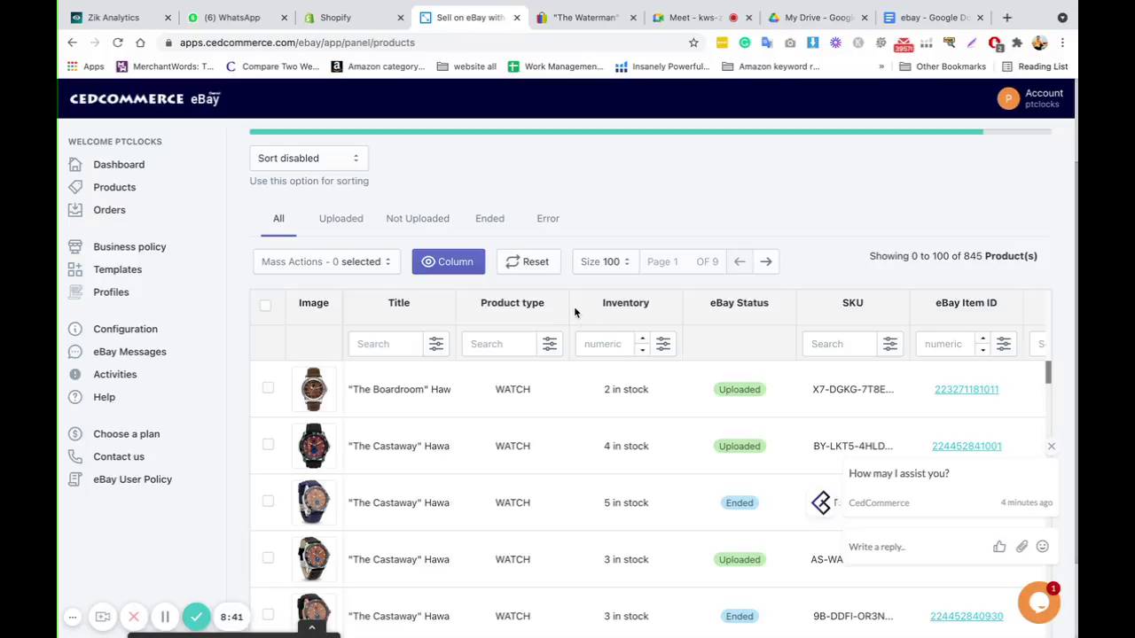
{"action": "scroll", "coordinate": [575, 322], "scroll_direction": "down", "scroll_amount": 2}
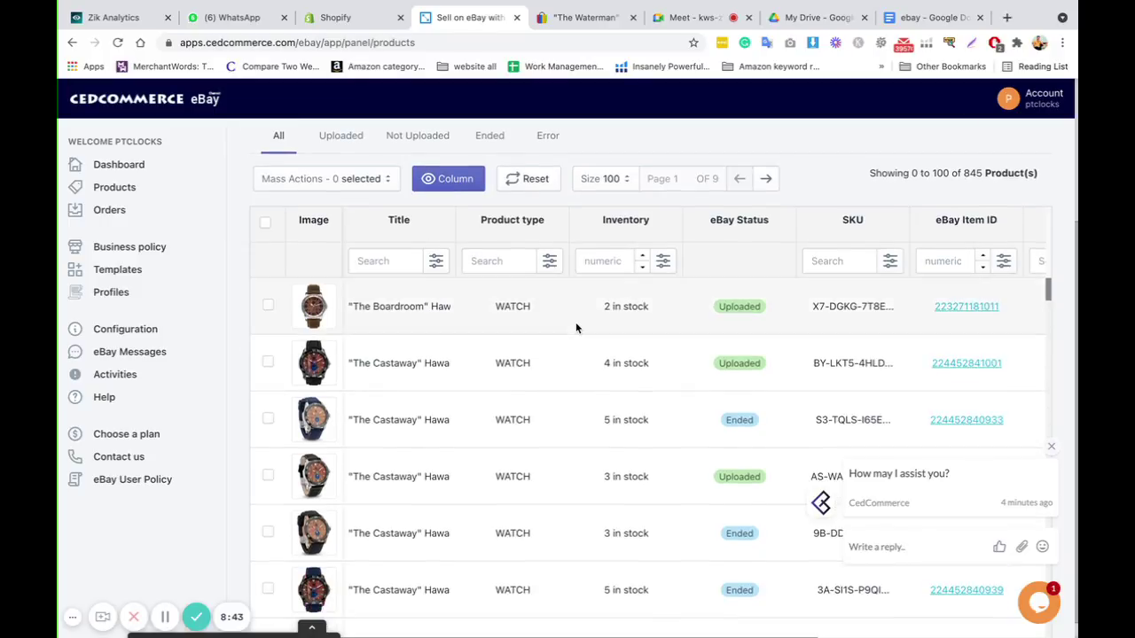
{"action": "scroll", "coordinate": [527, 334], "scroll_direction": "up", "scroll_amount": 5}
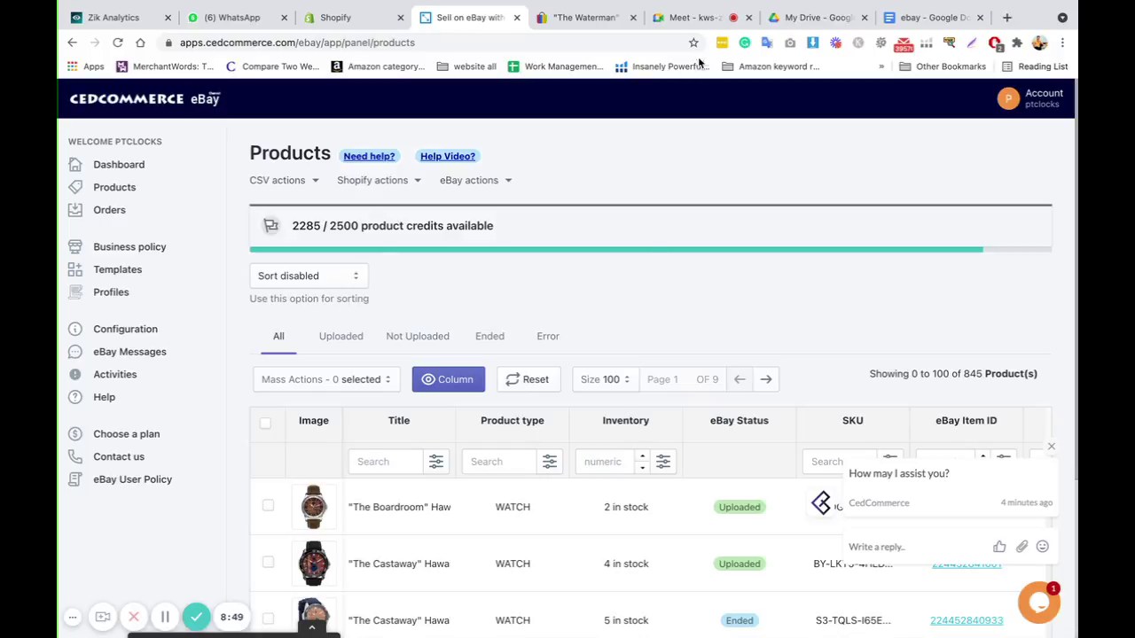
Step: Admit two more waiting participants in Google Meet and go back to the Shopify apps list
{"action": "left_click", "coordinate": [687, 19]}
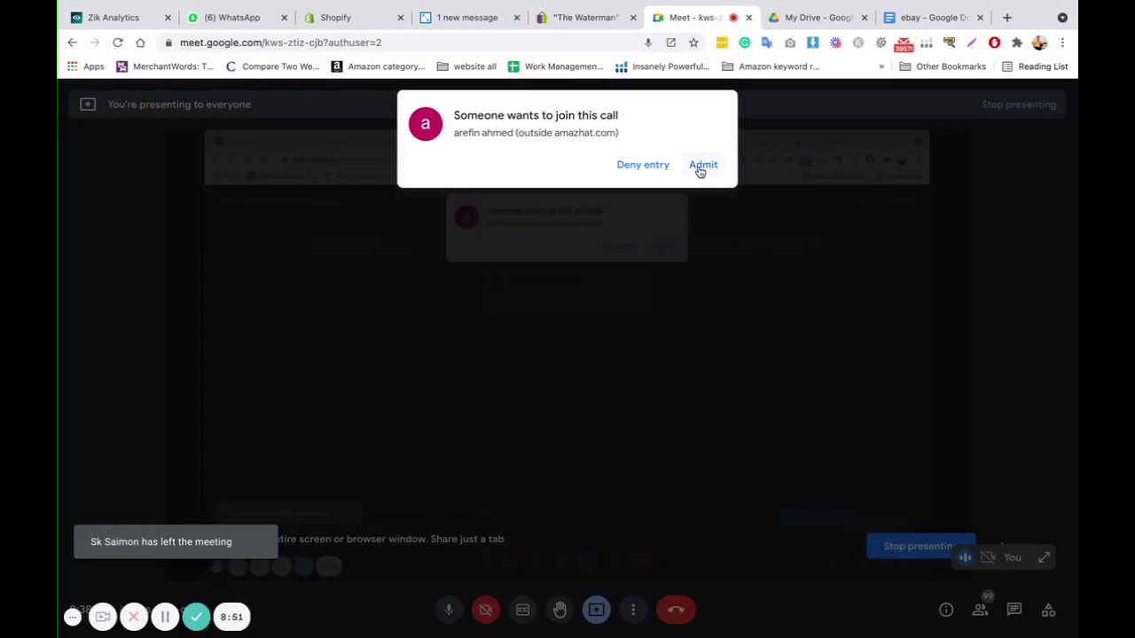
{"action": "left_click", "coordinate": [699, 167]}
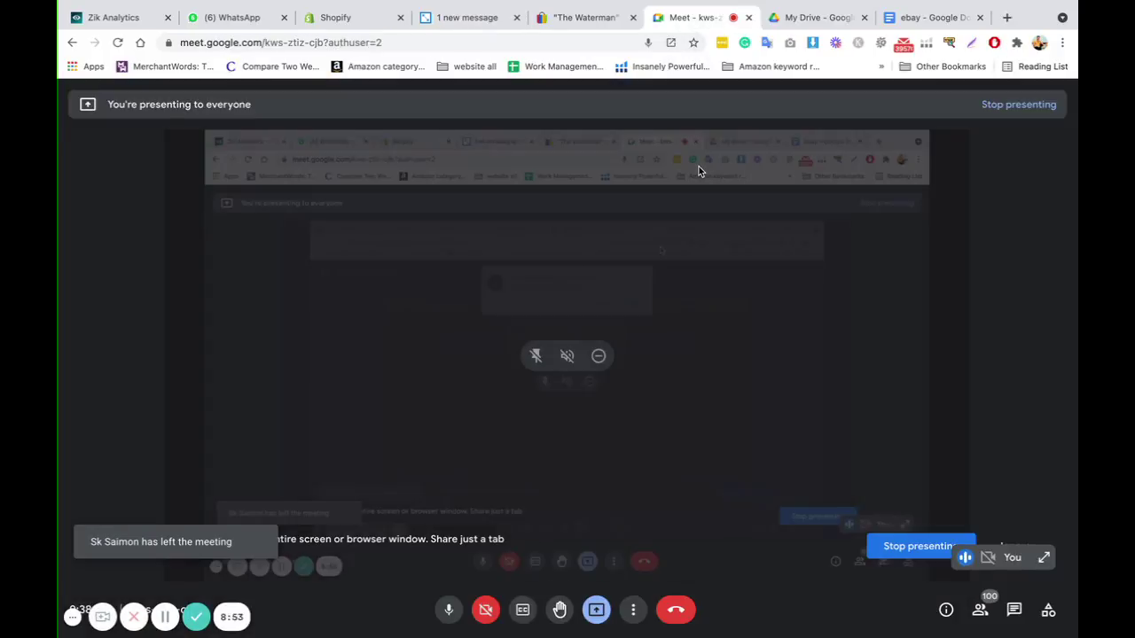
{"action": "left_click", "coordinate": [337, 17]}
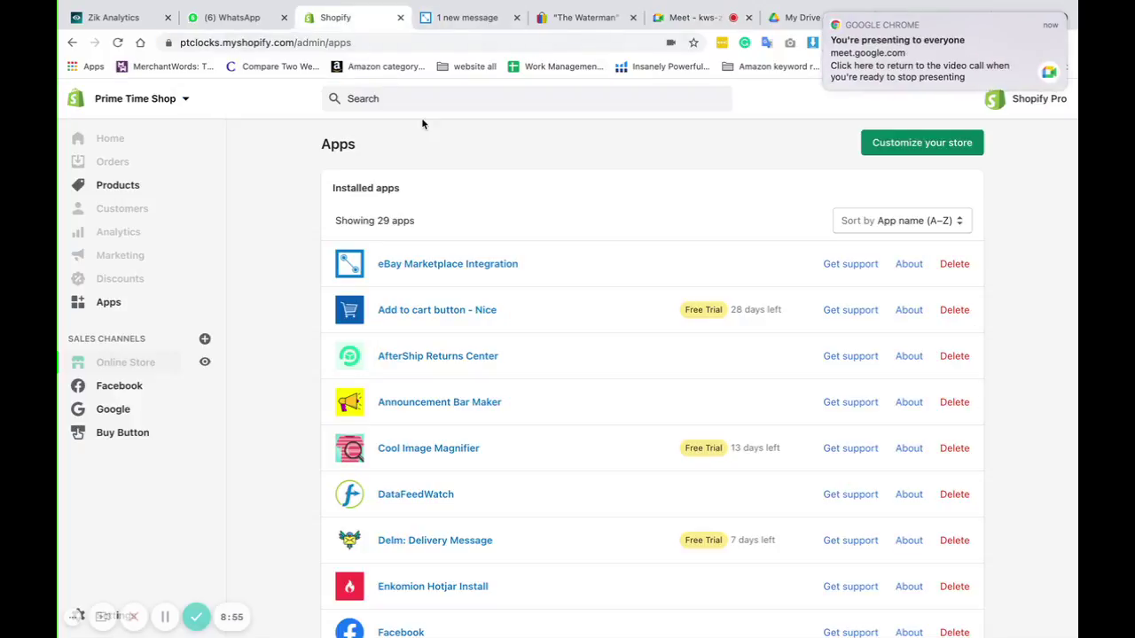
{"action": "left_click", "coordinate": [698, 17]}
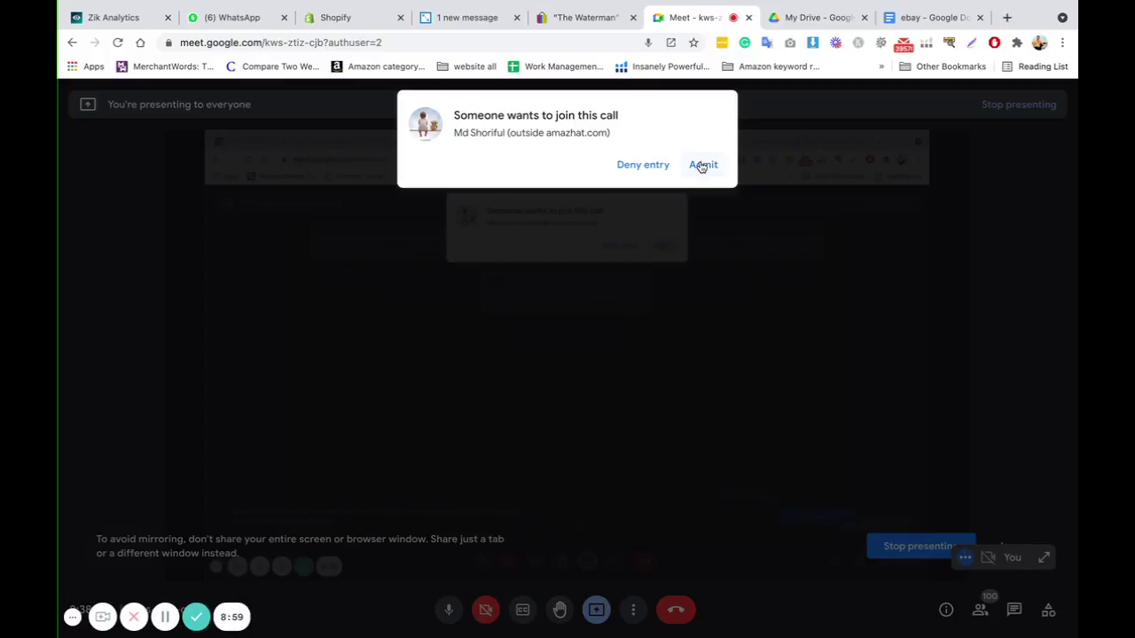
{"action": "left_click", "coordinate": [701, 164]}
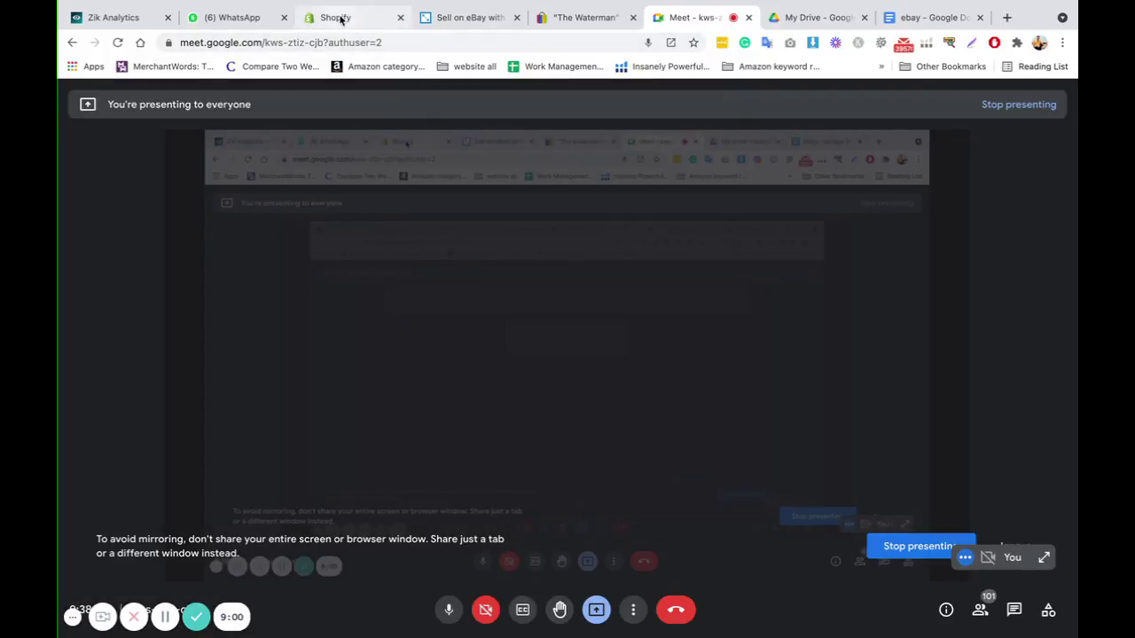
{"action": "left_click", "coordinate": [341, 20]}
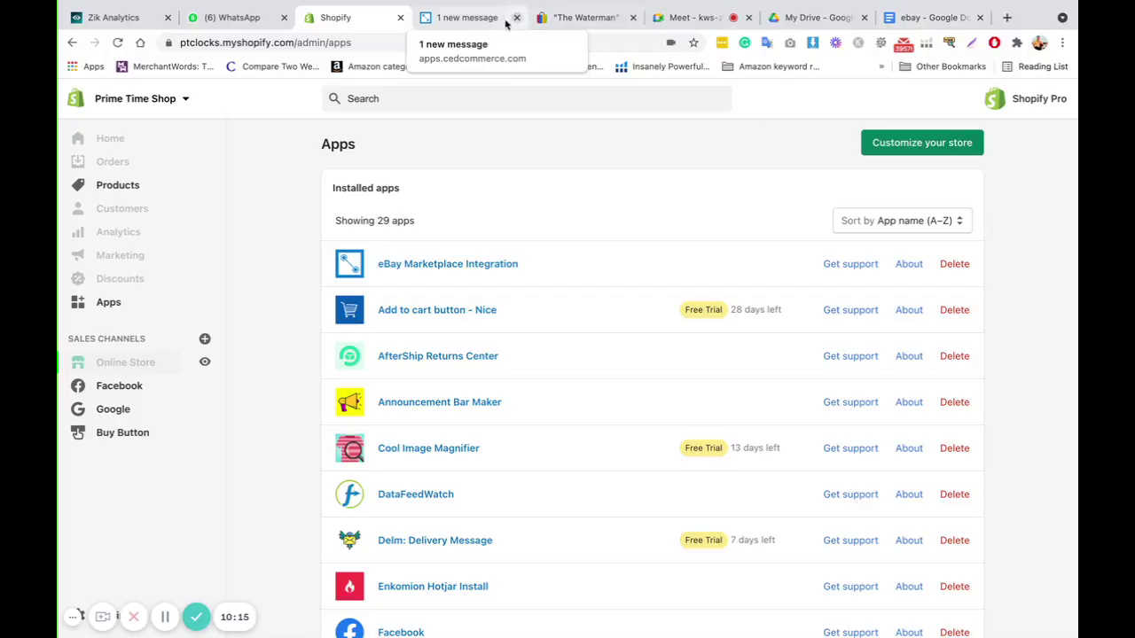
Step: Revisit the integration app's Products page and view the "The Waterman" watch listing on eBay
{"action": "left_click", "coordinate": [478, 19]}
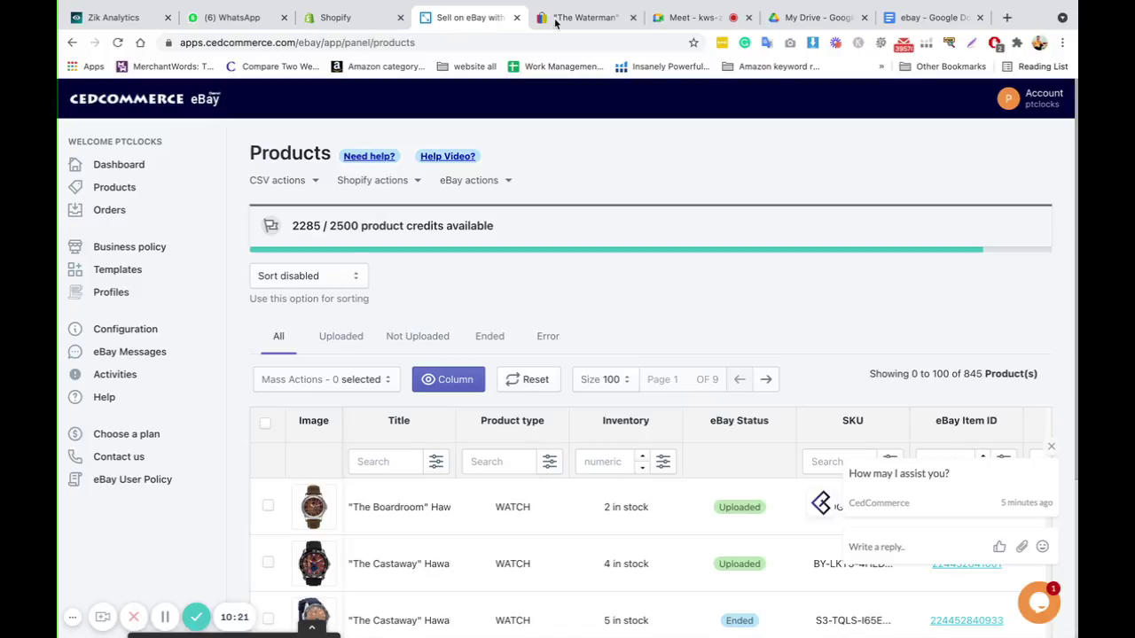
{"action": "left_click", "coordinate": [587, 17]}
{"action": "scroll", "coordinate": [447, 181], "scroll_direction": "up", "scroll_amount": 1}
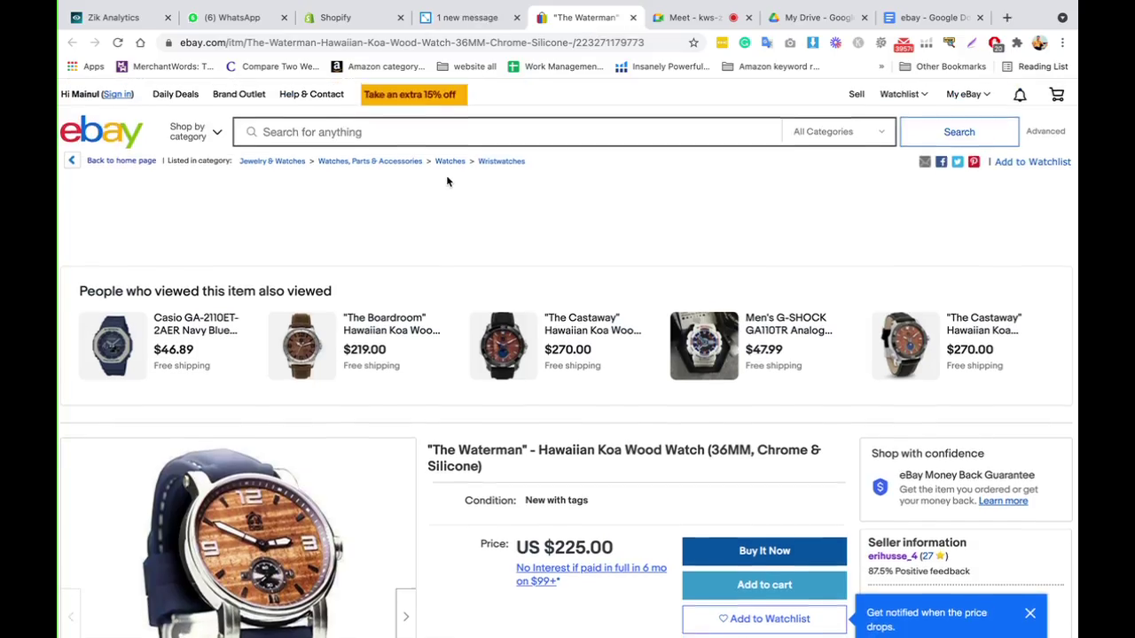
Step: Admit one waiting participant in Google Meet and return to the integration app's Products page
{"action": "left_click", "coordinate": [695, 17]}
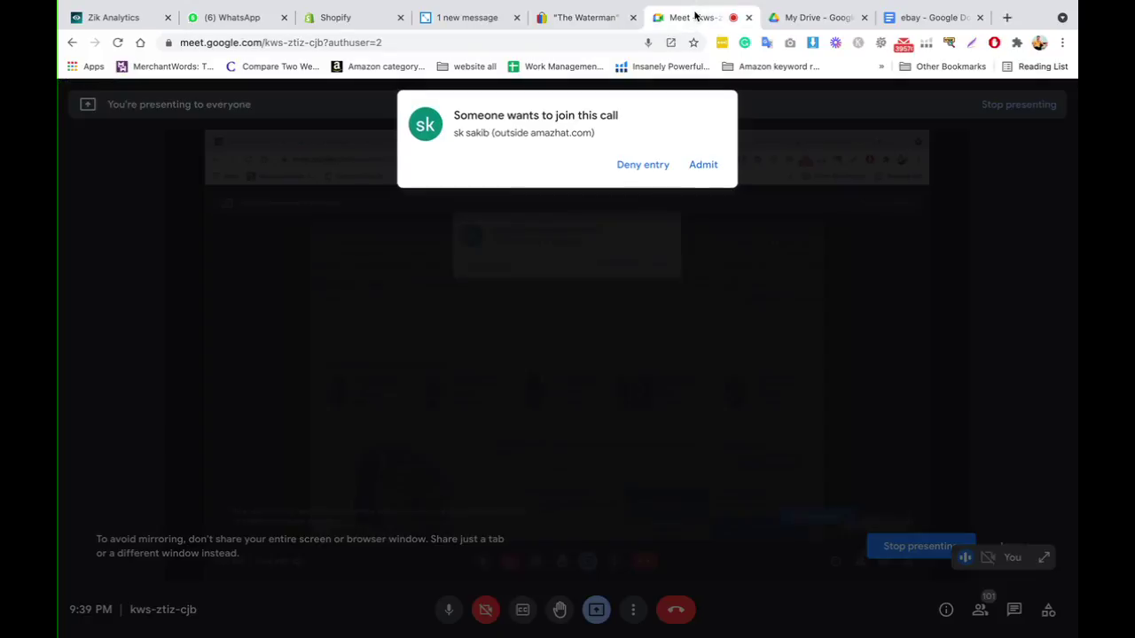
{"action": "left_click", "coordinate": [702, 165]}
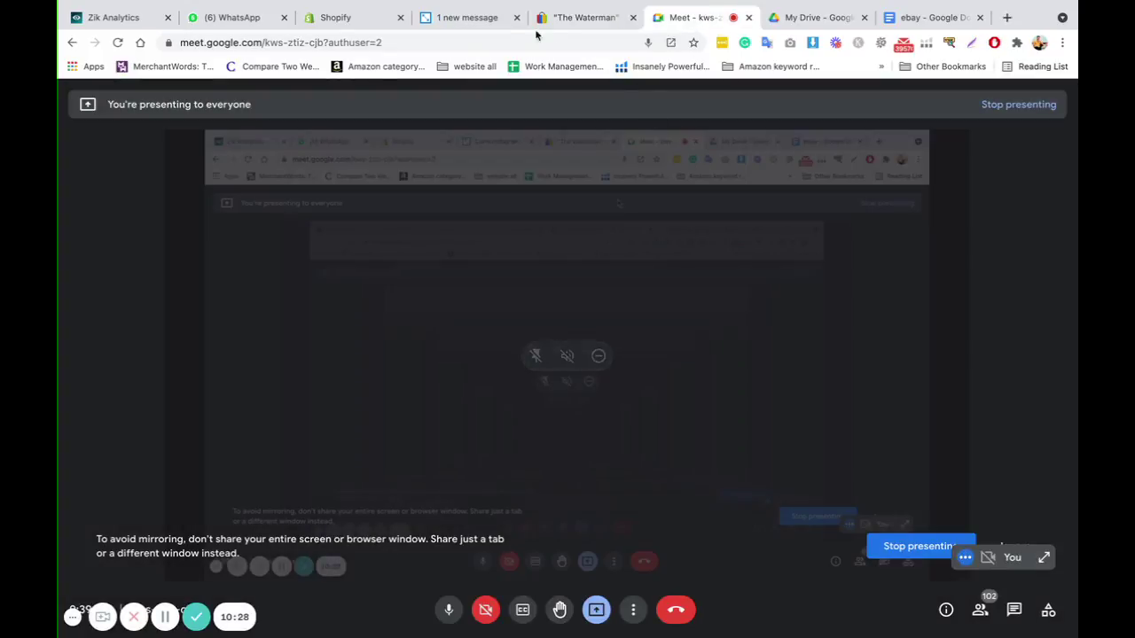
{"action": "left_click", "coordinate": [464, 17]}
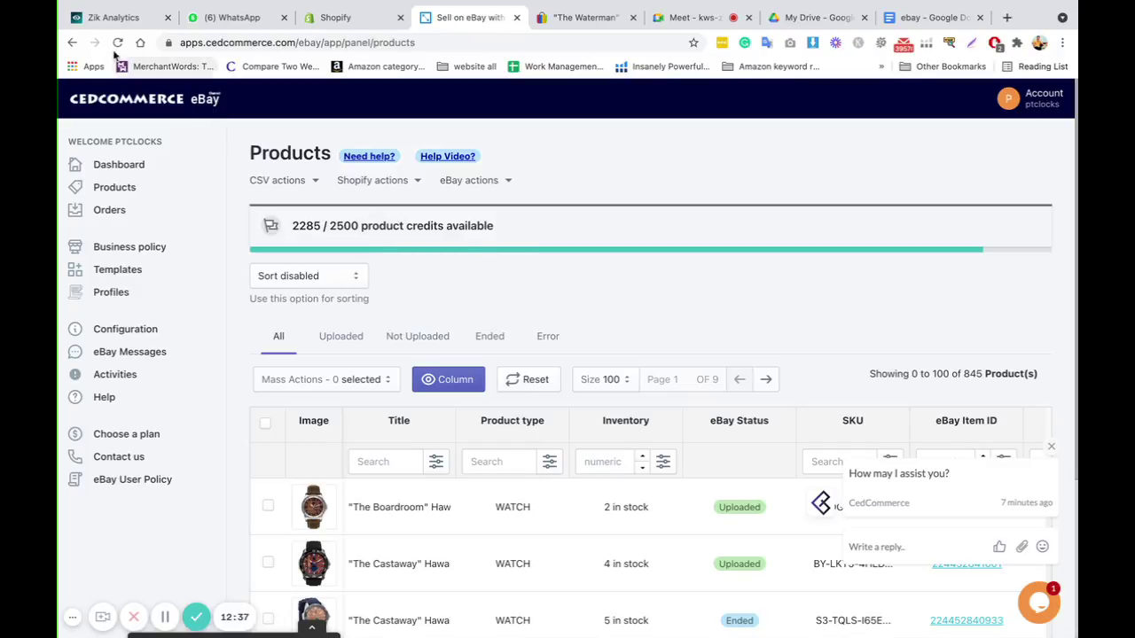
Step: Switch to Zik Analytics, open the eBay product research search and enter "pizza peel" as the keyword
{"action": "left_click", "coordinate": [116, 20]}
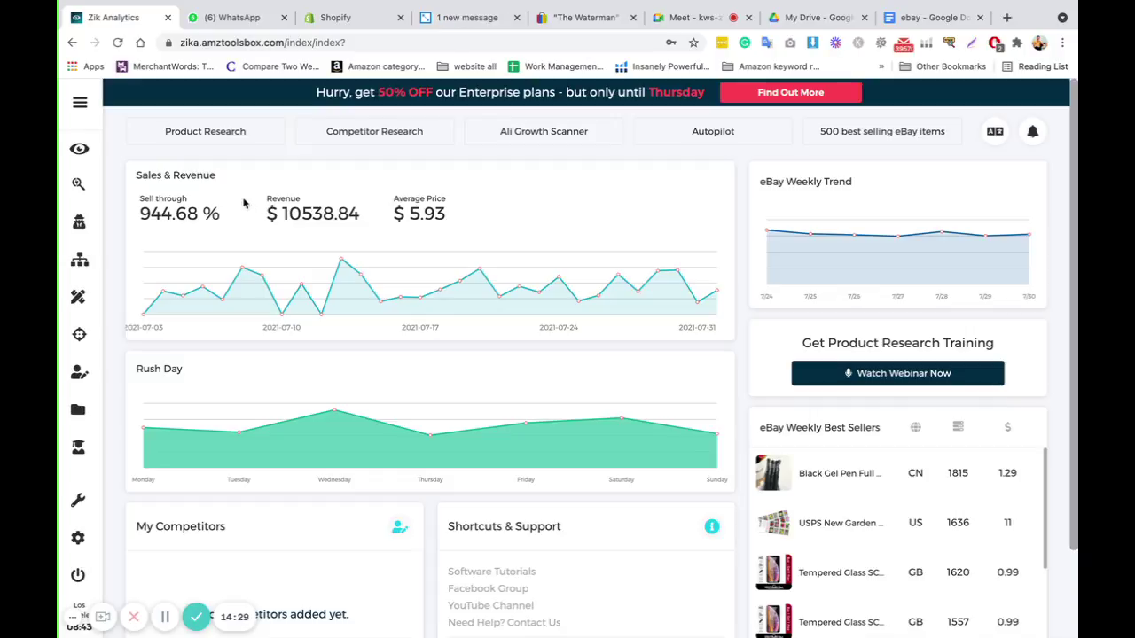
{"action": "left_click", "coordinate": [79, 186]}
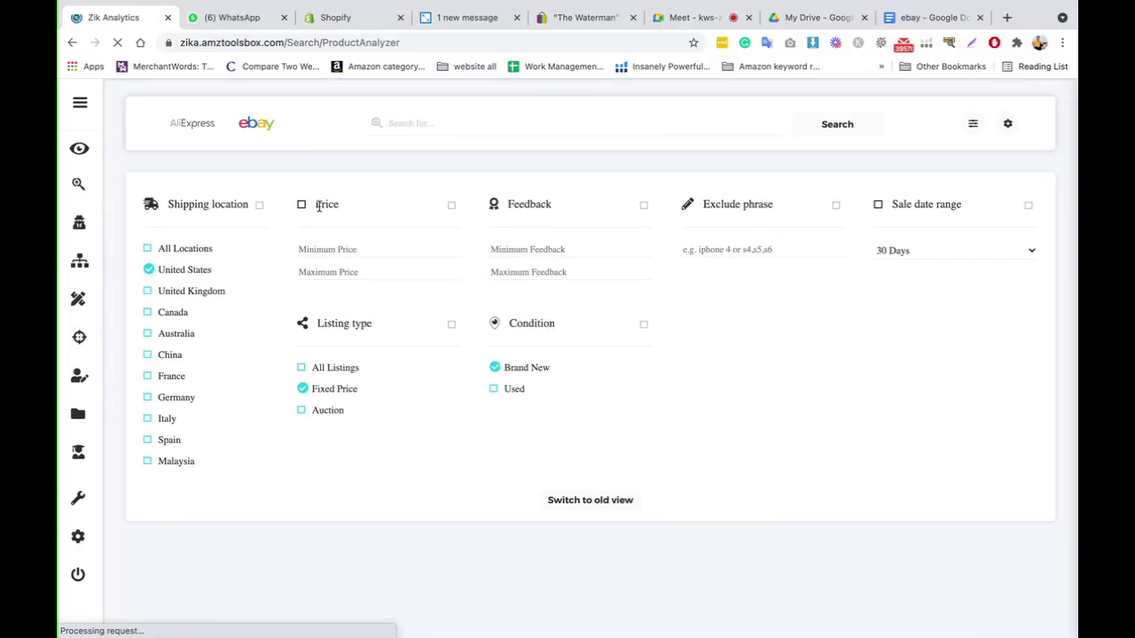
{"action": "left_click", "coordinate": [423, 125]}
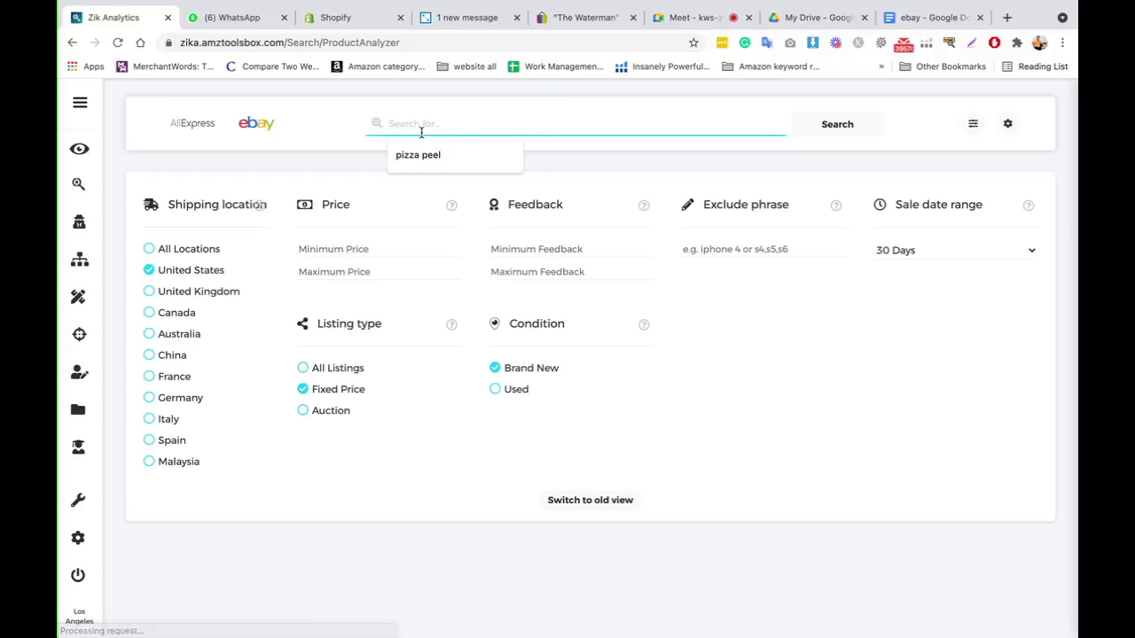
{"action": "left_click", "coordinate": [416, 157]}
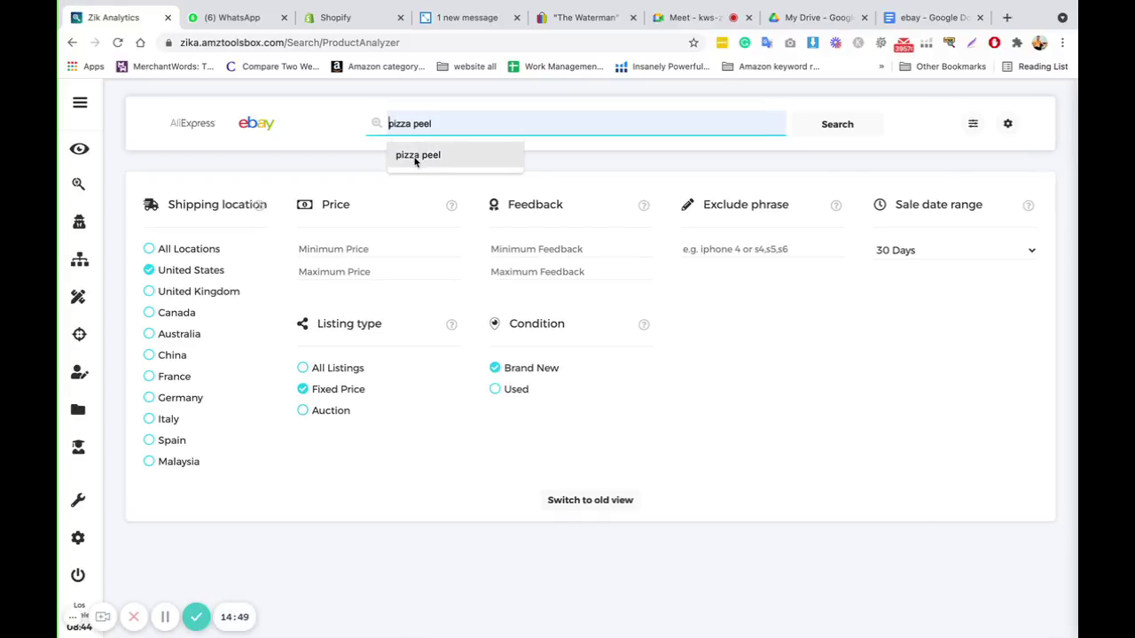
{"action": "left_click", "coordinate": [414, 157]}
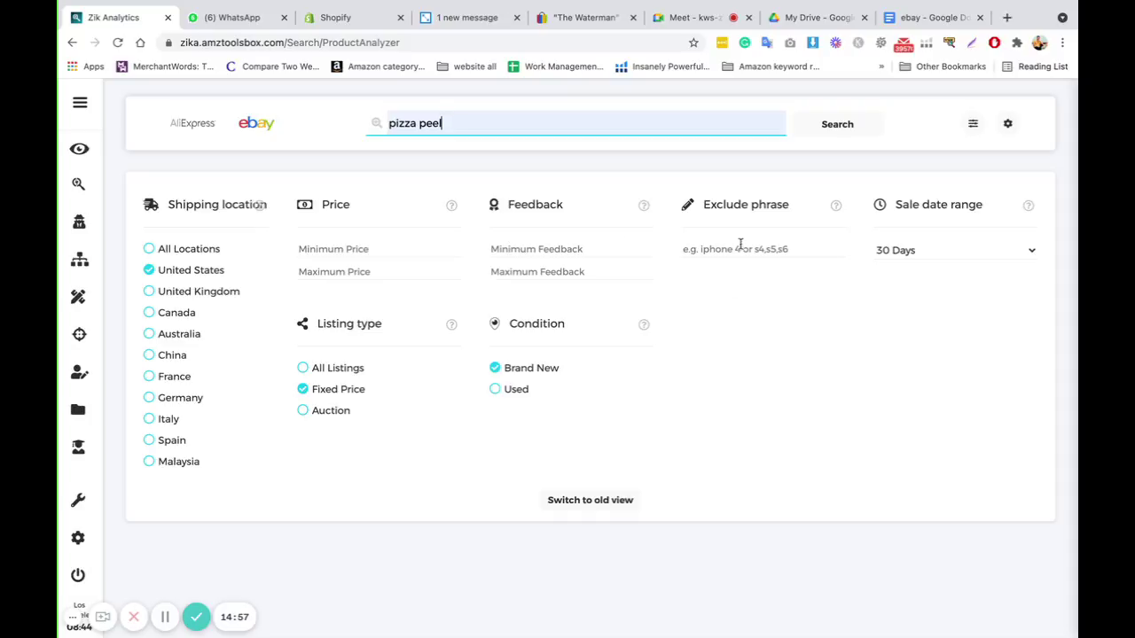
Step: Set the sale date range to 7 days and run the eBay product search
{"action": "left_click", "coordinate": [918, 251]}
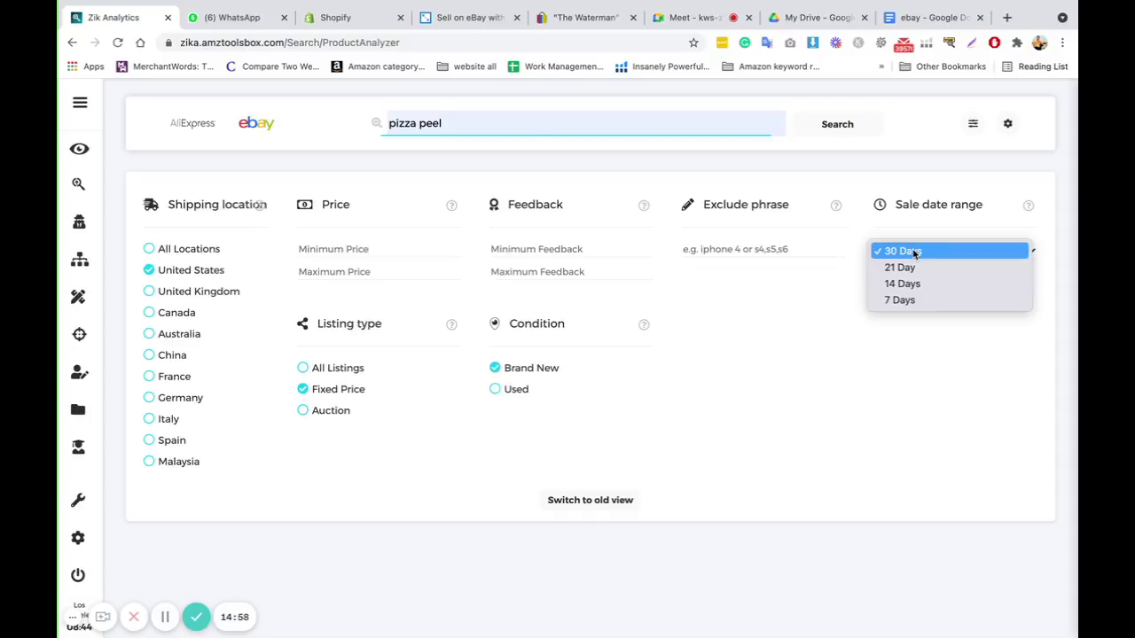
{"action": "left_click", "coordinate": [905, 300]}
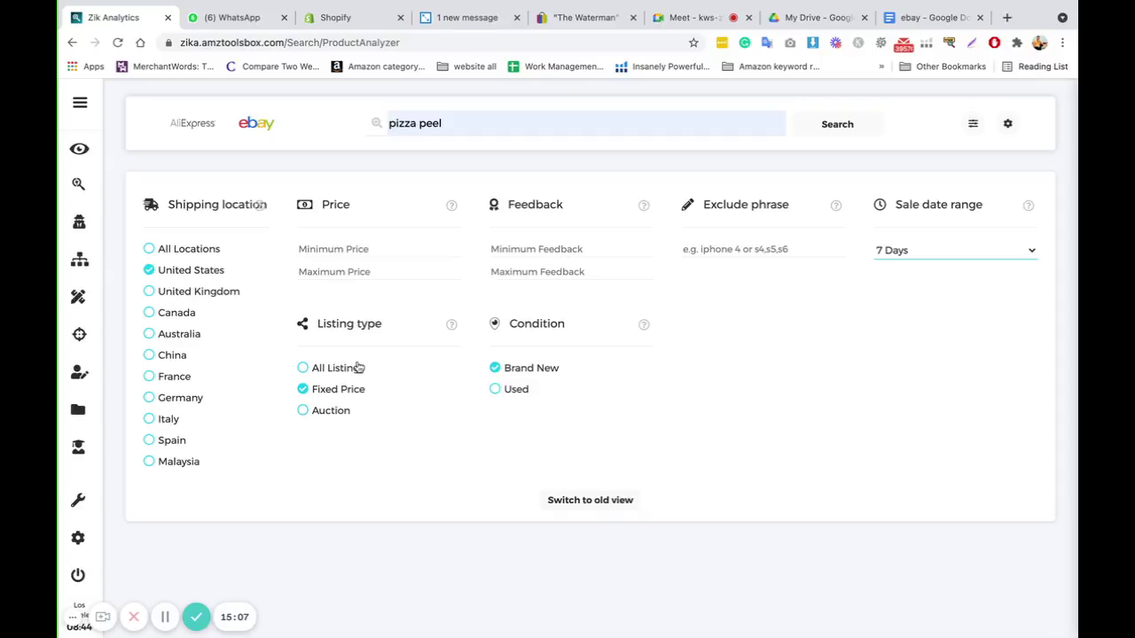
{"action": "left_click", "coordinate": [825, 131]}
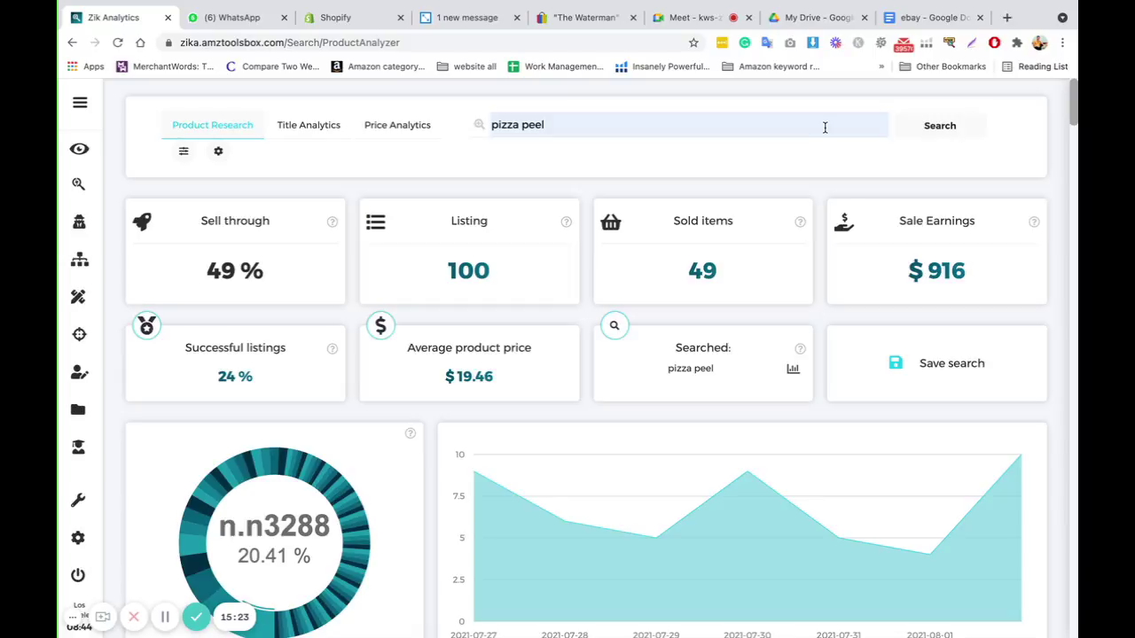
Step: Examine the pizza peel results, comparing the sales summary, sellers, recent and total sales, prices, locations and supplier sources
{"action": "scroll", "coordinate": [630, 260], "scroll_direction": "down", "scroll_amount": 5}
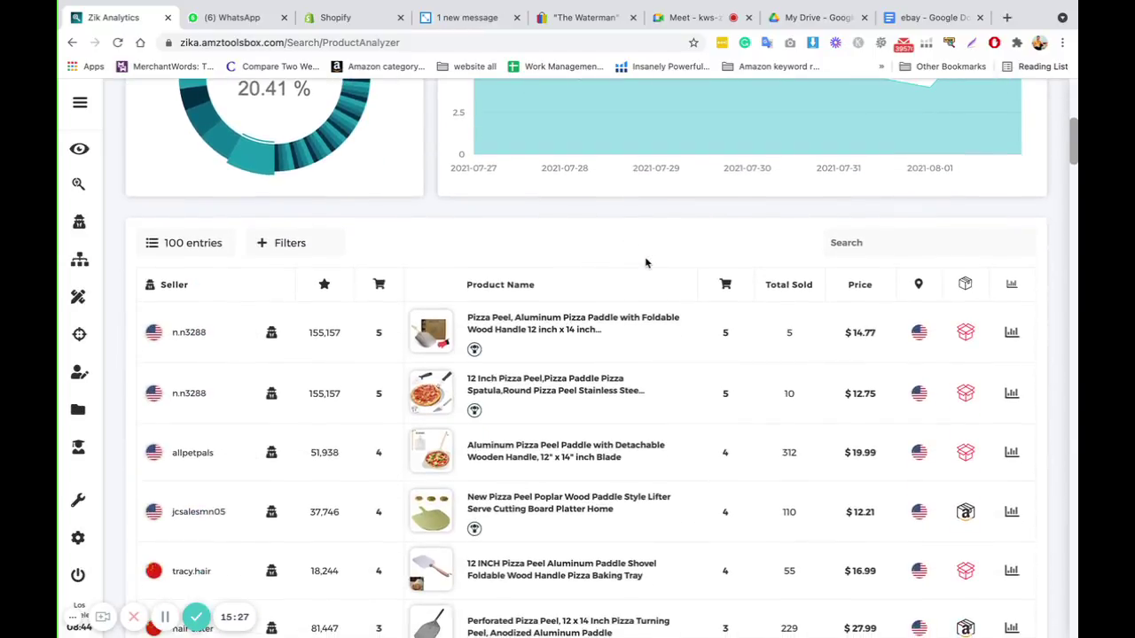
{"action": "mouse_move", "coordinate": [443, 345]}
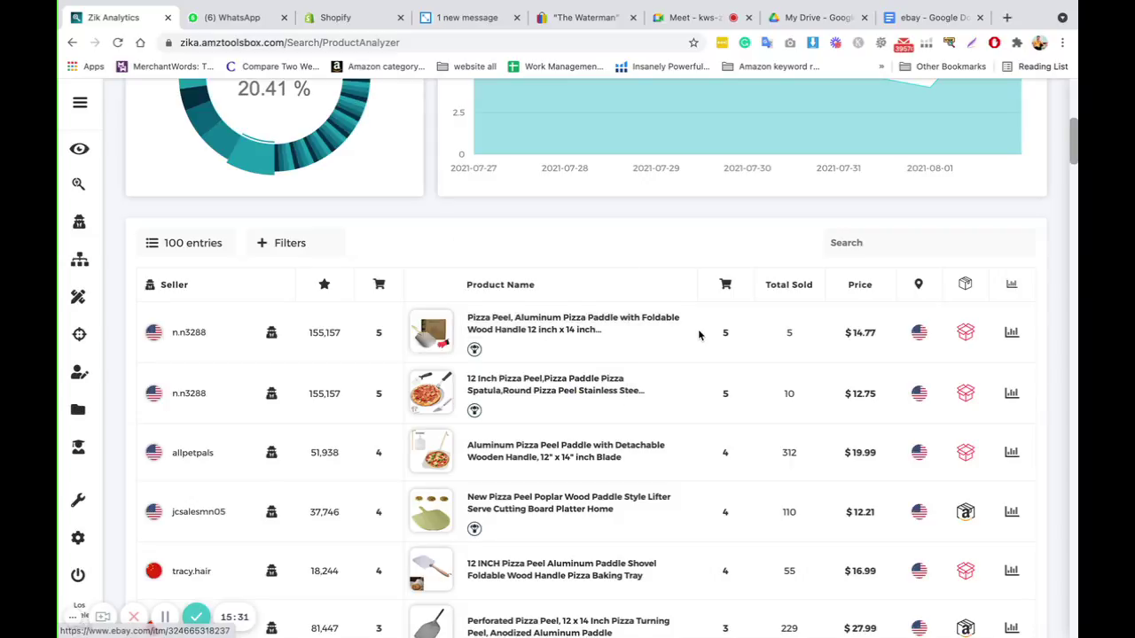
{"action": "scroll", "coordinate": [691, 334], "scroll_direction": "down", "scroll_amount": 1}
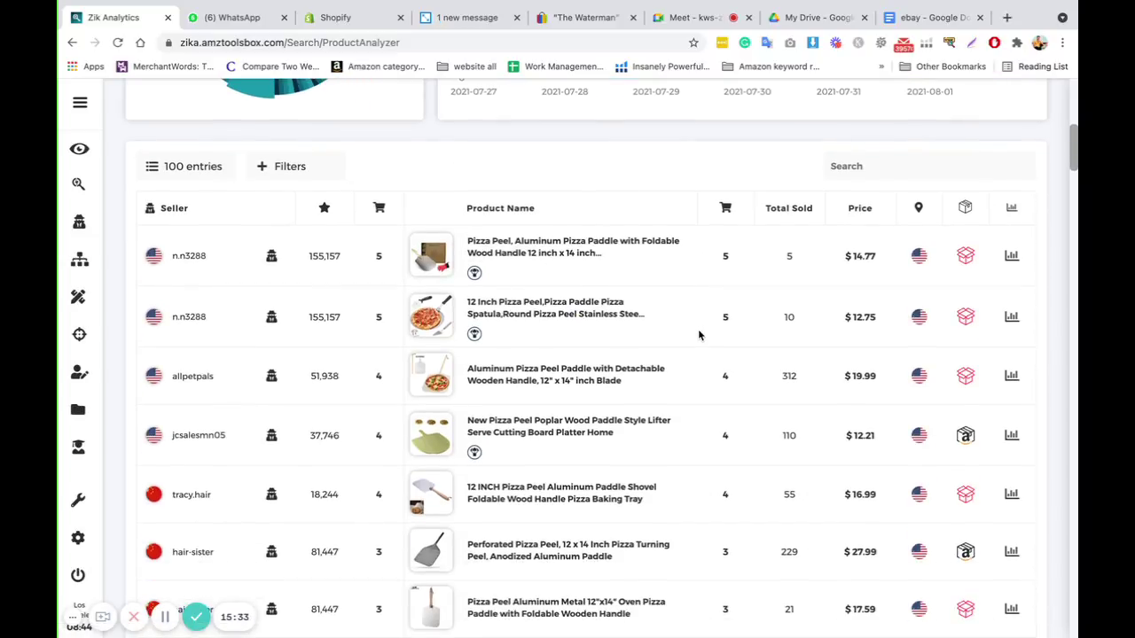
{"action": "scroll", "coordinate": [698, 332], "scroll_direction": "up", "scroll_amount": 7}
{"action": "scroll", "coordinate": [413, 186], "scroll_direction": "down", "scroll_amount": 6}
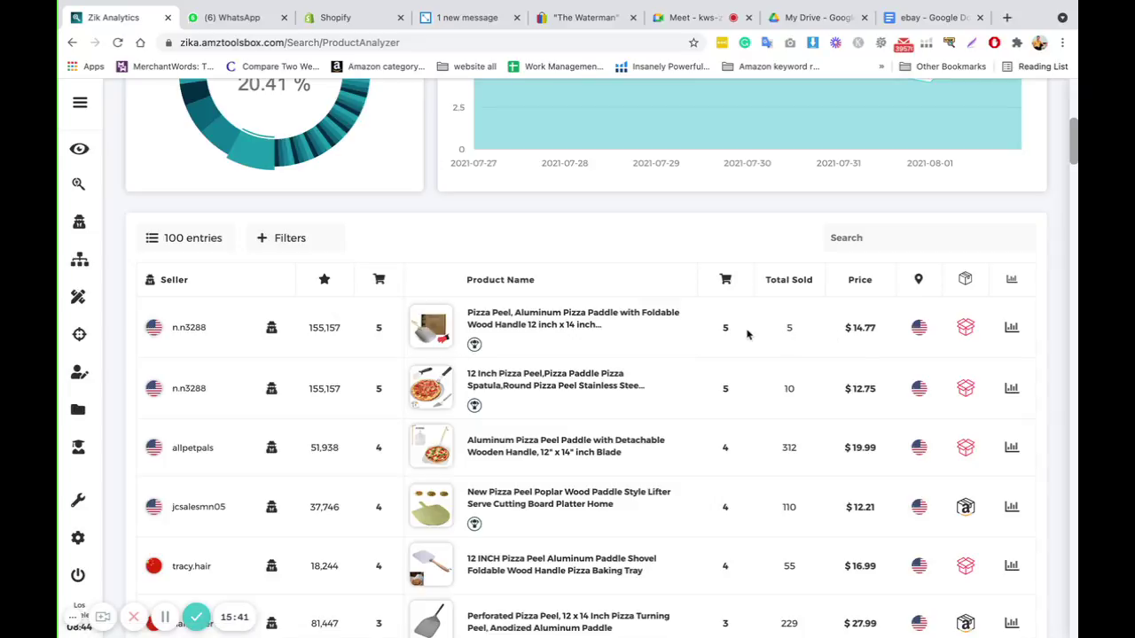
{"action": "scroll", "coordinate": [784, 329], "scroll_direction": "down", "scroll_amount": 2}
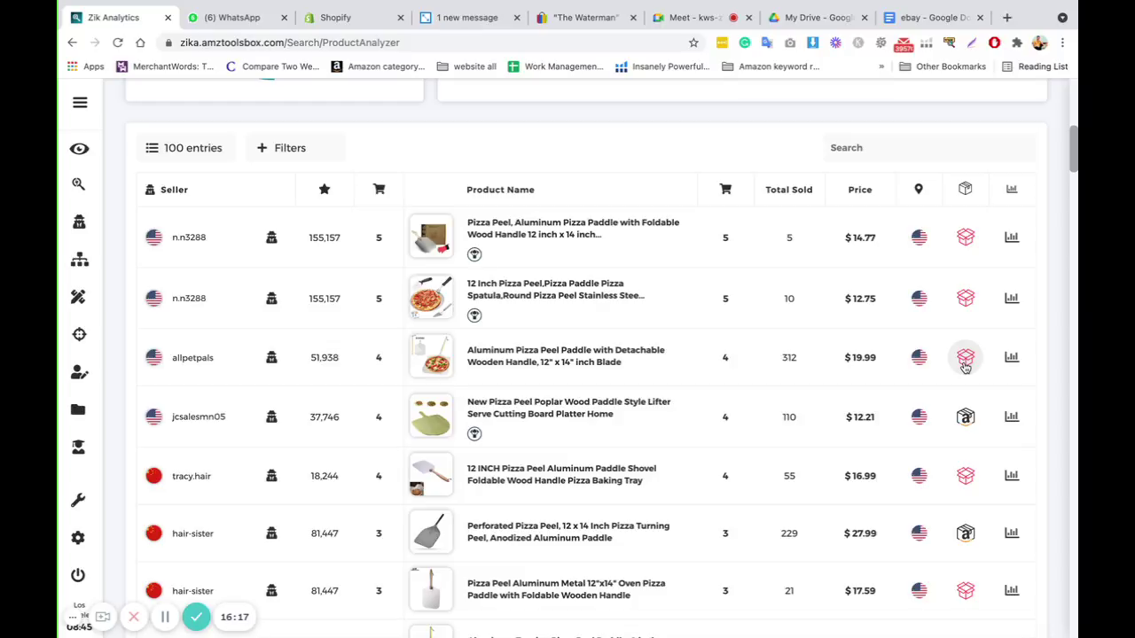
{"action": "scroll", "coordinate": [913, 357], "scroll_direction": "up", "scroll_amount": 1}
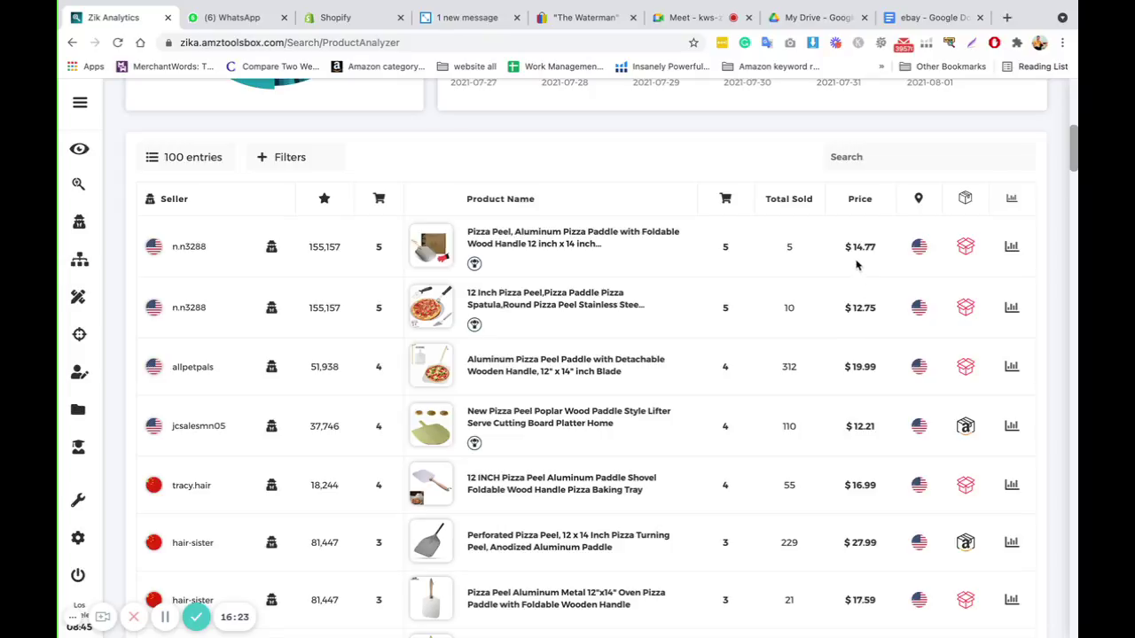
{"action": "scroll", "coordinate": [852, 354], "scroll_direction": "down", "scroll_amount": 3}
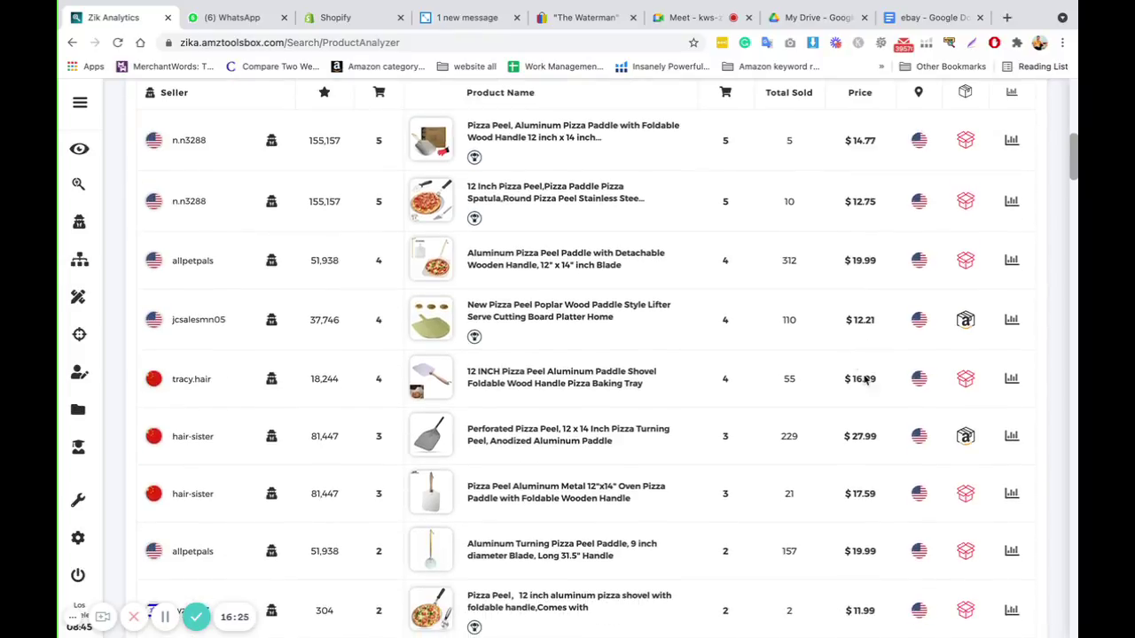
{"action": "scroll", "coordinate": [856, 366], "scroll_direction": "up", "scroll_amount": 3}
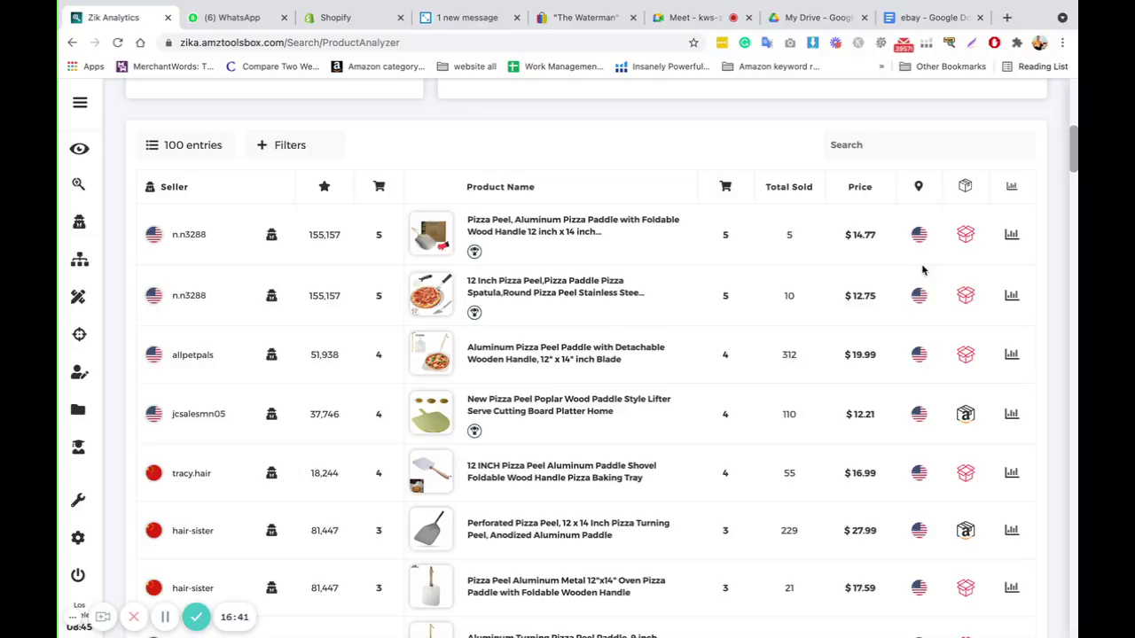
Step: Open the product analysis for "New Pizza Peel Poplar Wood Paddle Style Lifter Serve Cutting Board Platter Home" and review its statistics and seller list
{"action": "left_click", "coordinate": [1008, 420]}
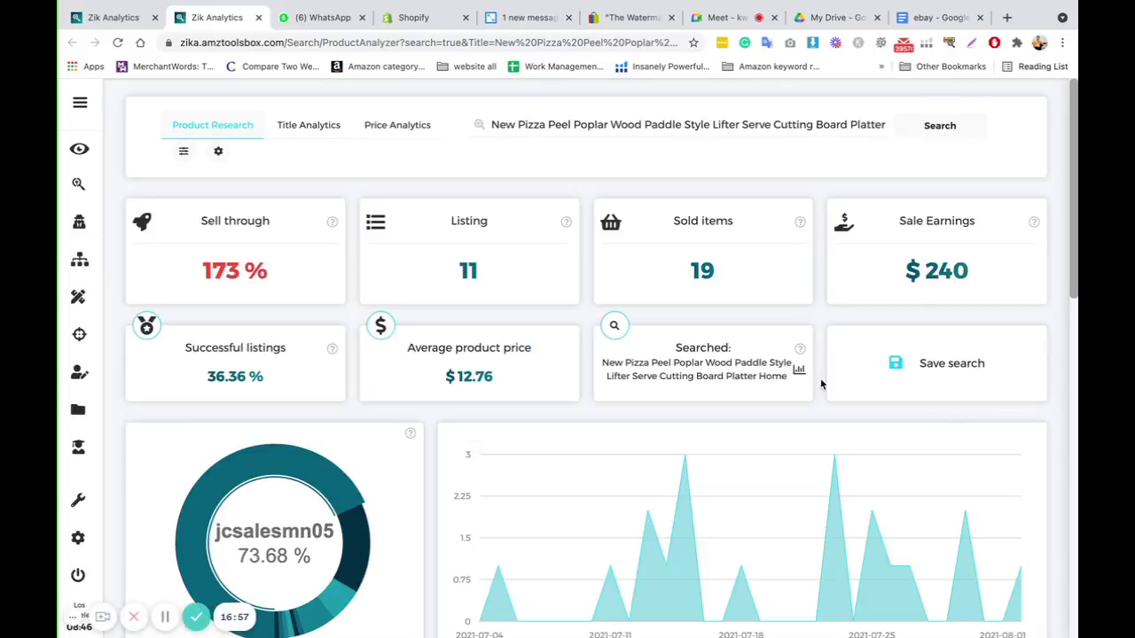
{"action": "scroll", "coordinate": [629, 365], "scroll_direction": "down", "scroll_amount": 5}
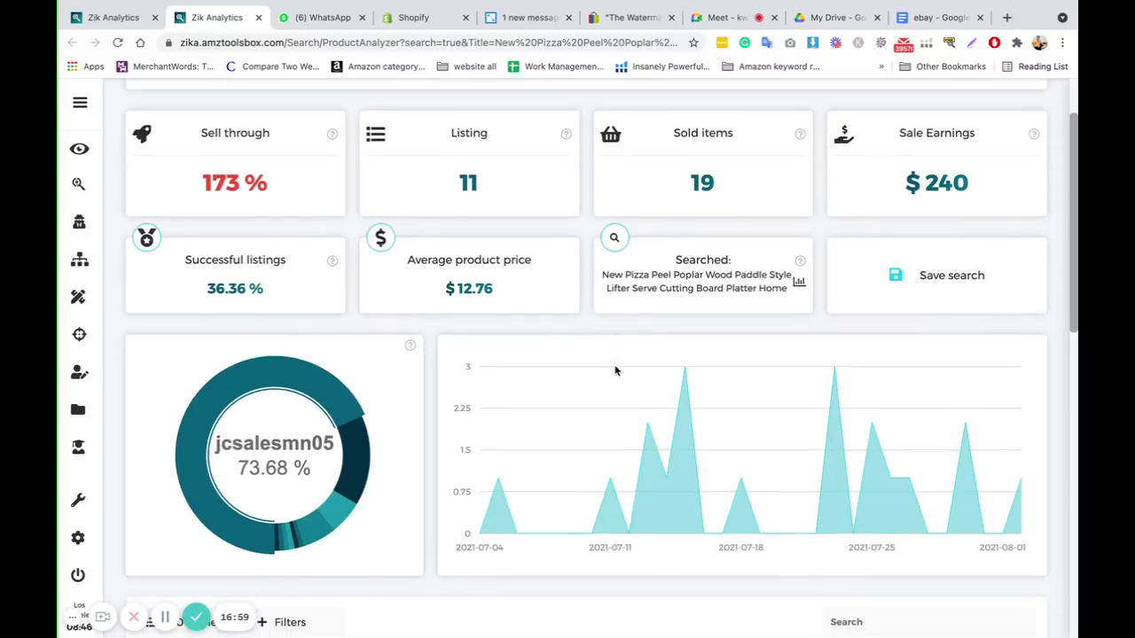
{"action": "scroll", "coordinate": [616, 370], "scroll_direction": "down", "scroll_amount": 2}
{"action": "scroll", "coordinate": [616, 370], "scroll_direction": "down", "scroll_amount": 8}
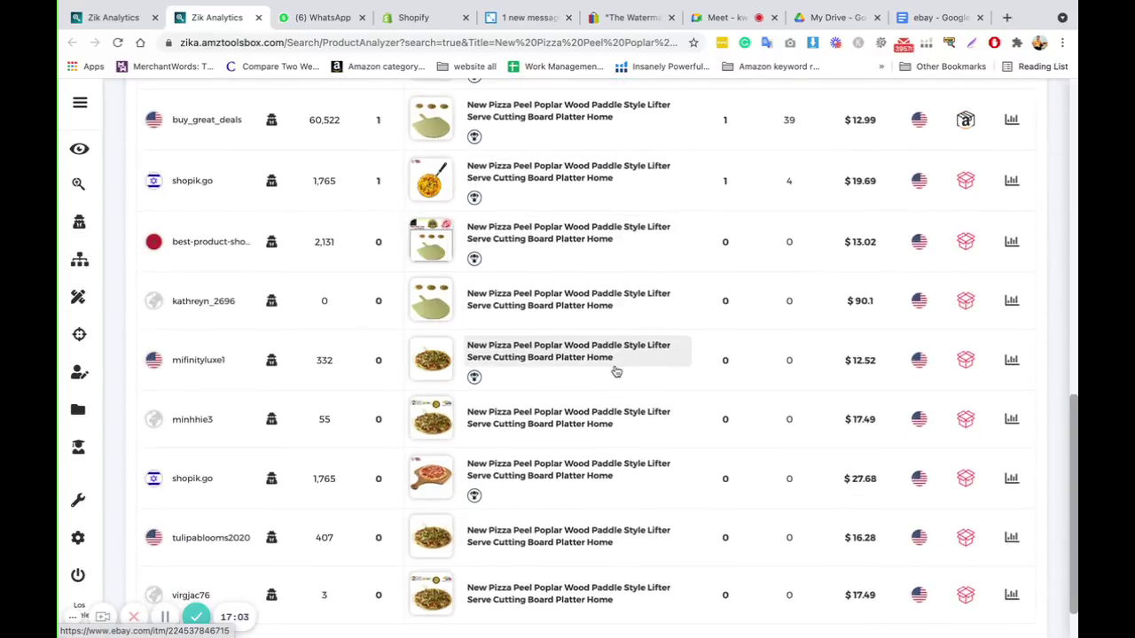
{"action": "scroll", "coordinate": [616, 371], "scroll_direction": "down", "scroll_amount": 1}
{"action": "scroll", "coordinate": [616, 370], "scroll_direction": "up", "scroll_amount": 15}
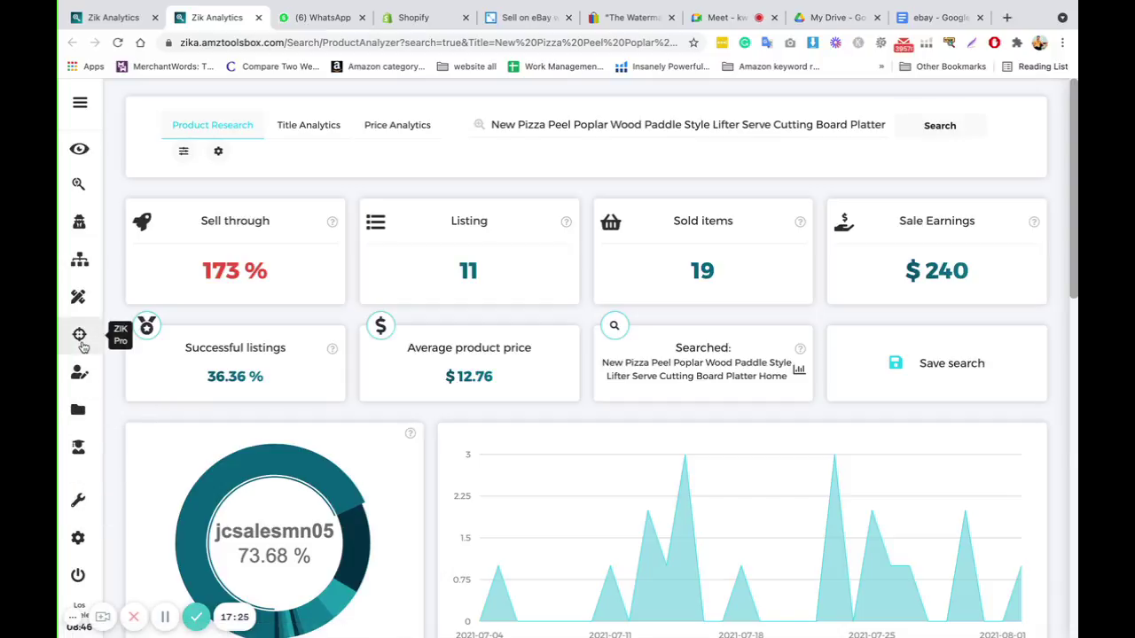
Step: Open ZIK Pro's list of the 500 best selling eBay items
{"action": "left_click", "coordinate": [80, 342]}
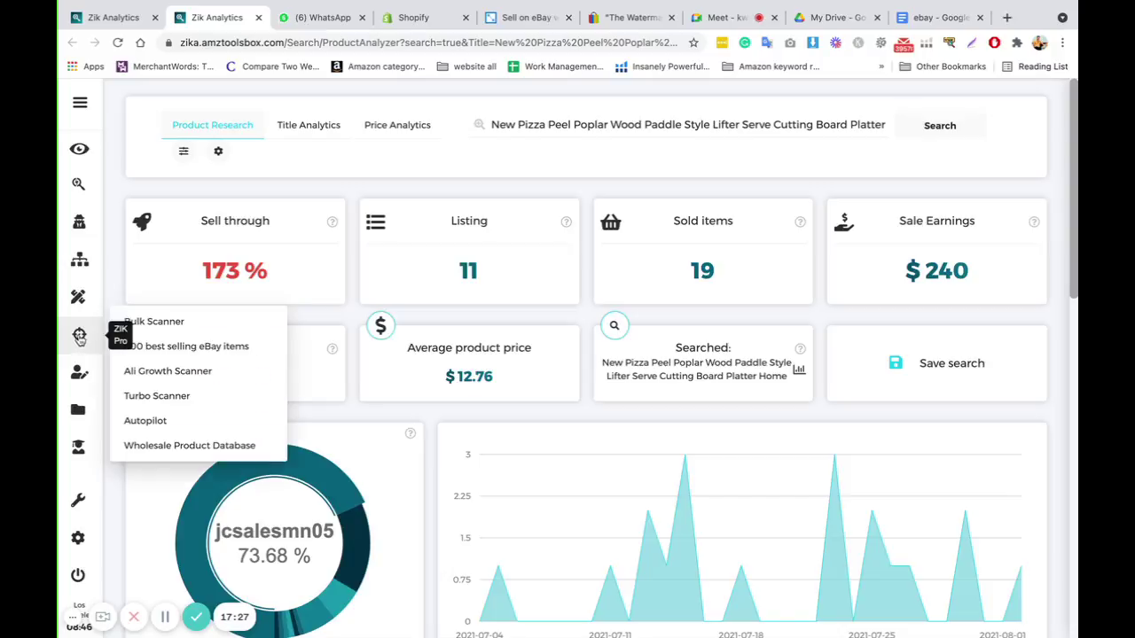
{"action": "left_click", "coordinate": [156, 352]}
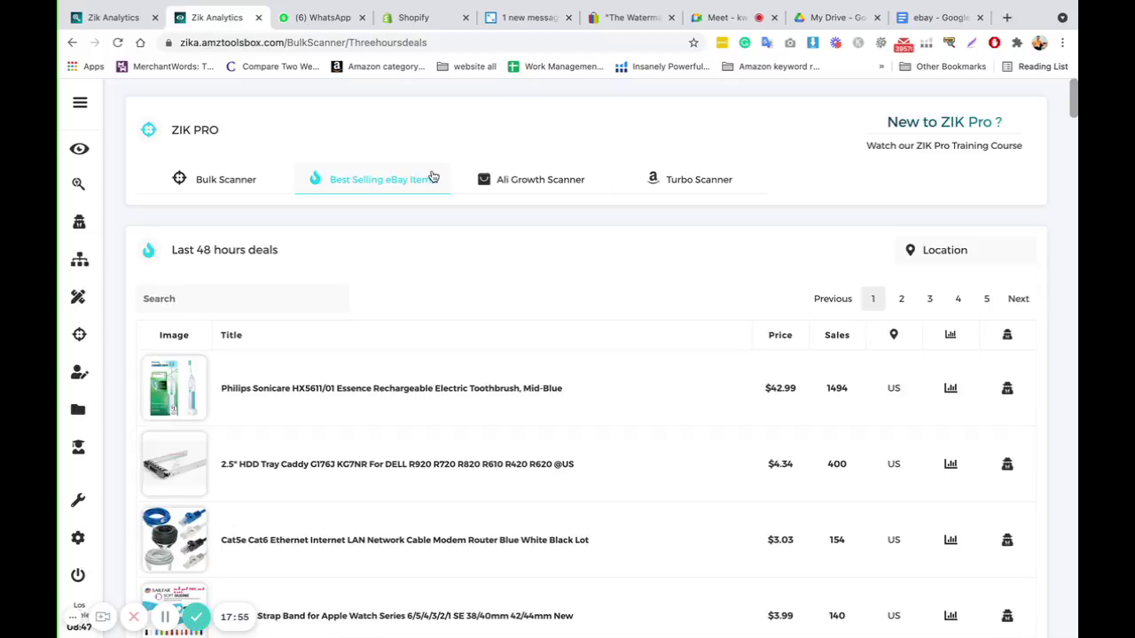
Step: Admit the waiting participant in Google Meet and return to the best selling eBay items in Zik Analytics
{"action": "left_click", "coordinate": [716, 18]}
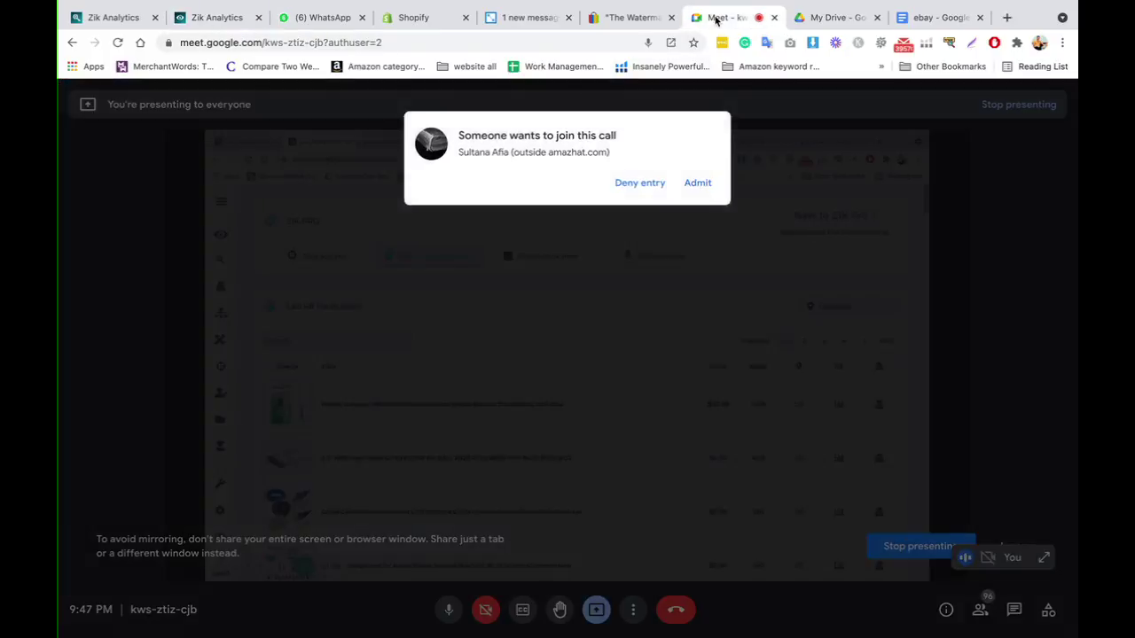
{"action": "left_click", "coordinate": [701, 164]}
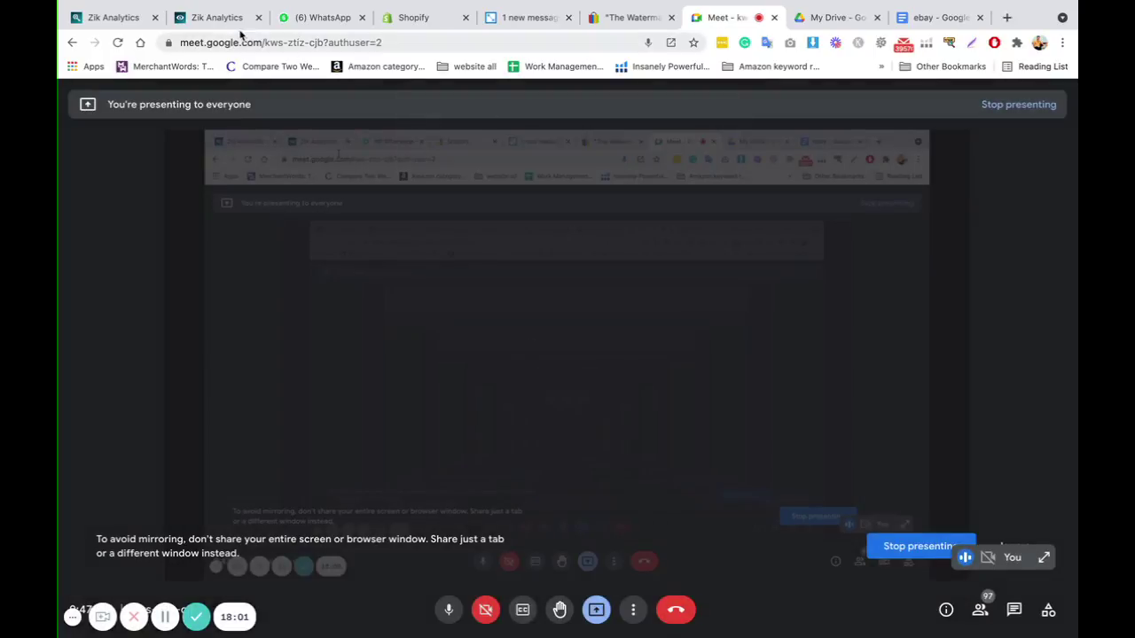
{"action": "left_click", "coordinate": [210, 18]}
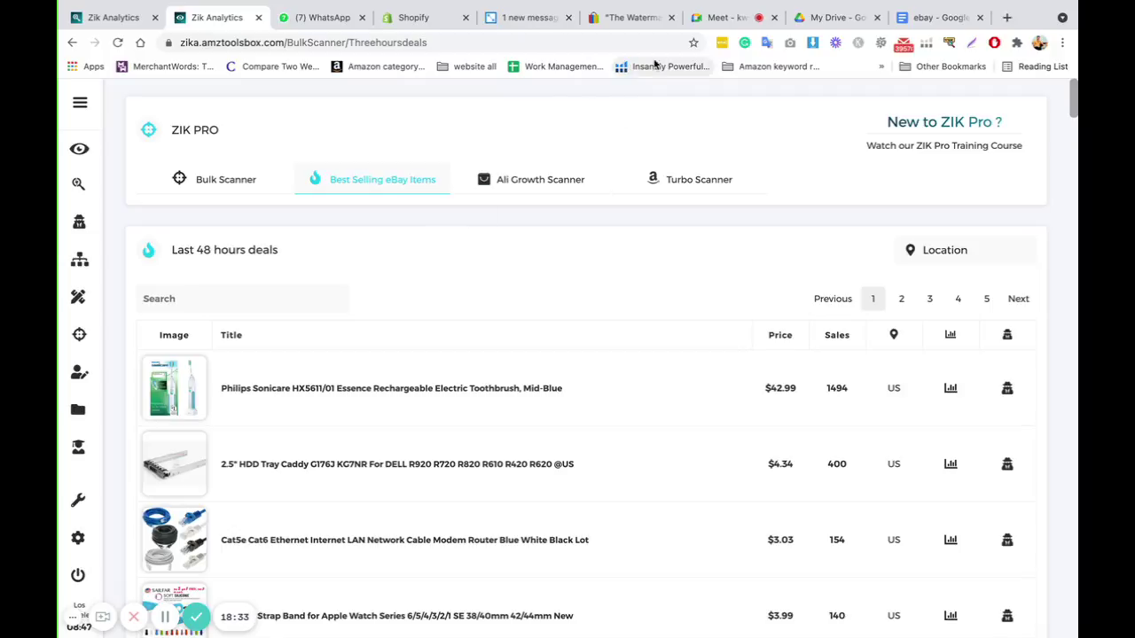
Step: Revisit the "The Waterman" eBay listing, the integration app's Products page and Shopify's installed apps list
{"action": "left_click", "coordinate": [625, 21]}
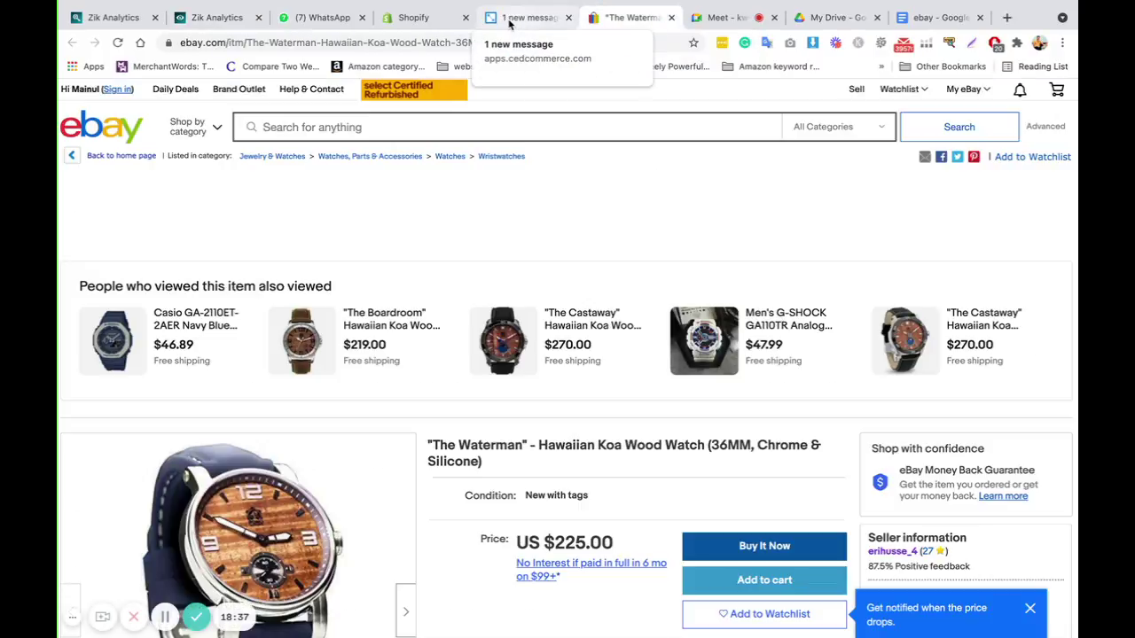
{"action": "left_click", "coordinate": [523, 18]}
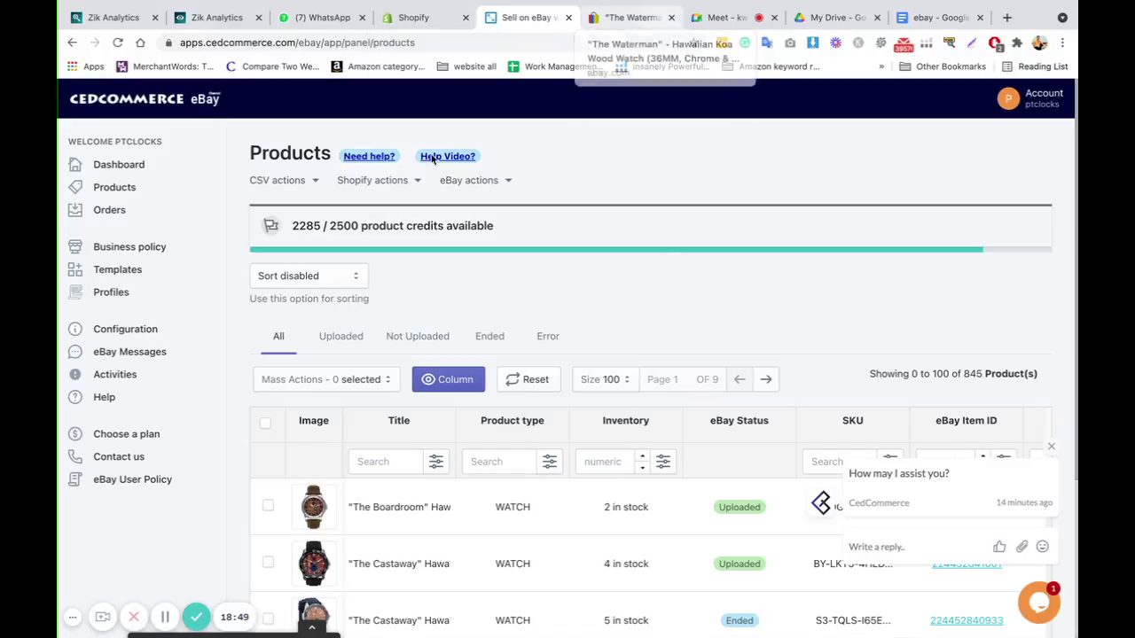
{"action": "left_click", "coordinate": [406, 25]}
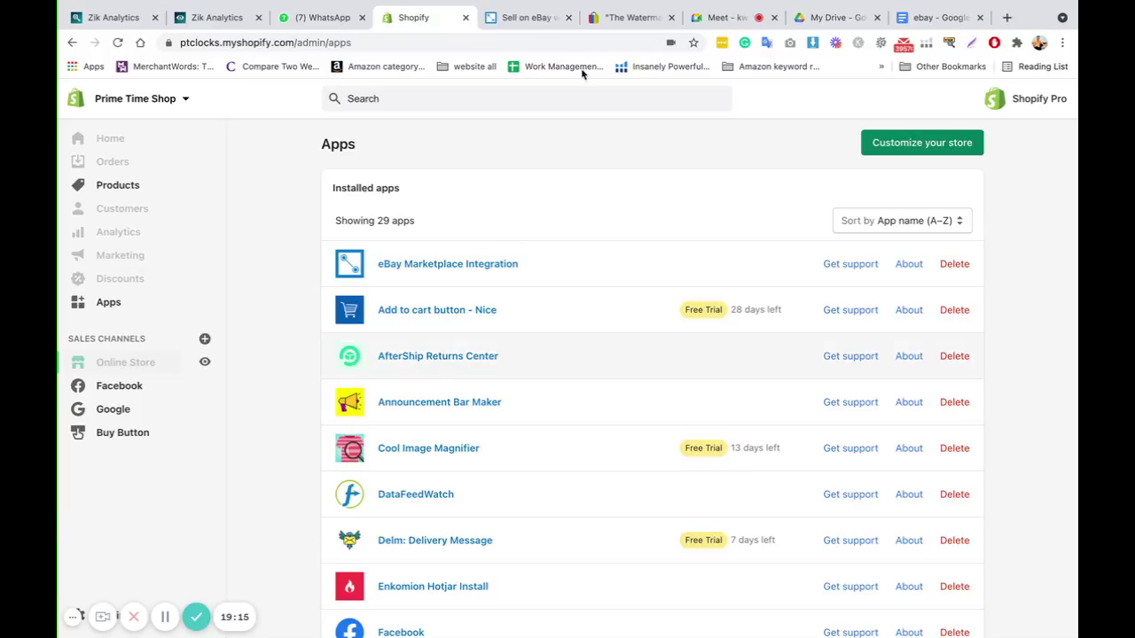
{"action": "left_click", "coordinate": [528, 18]}
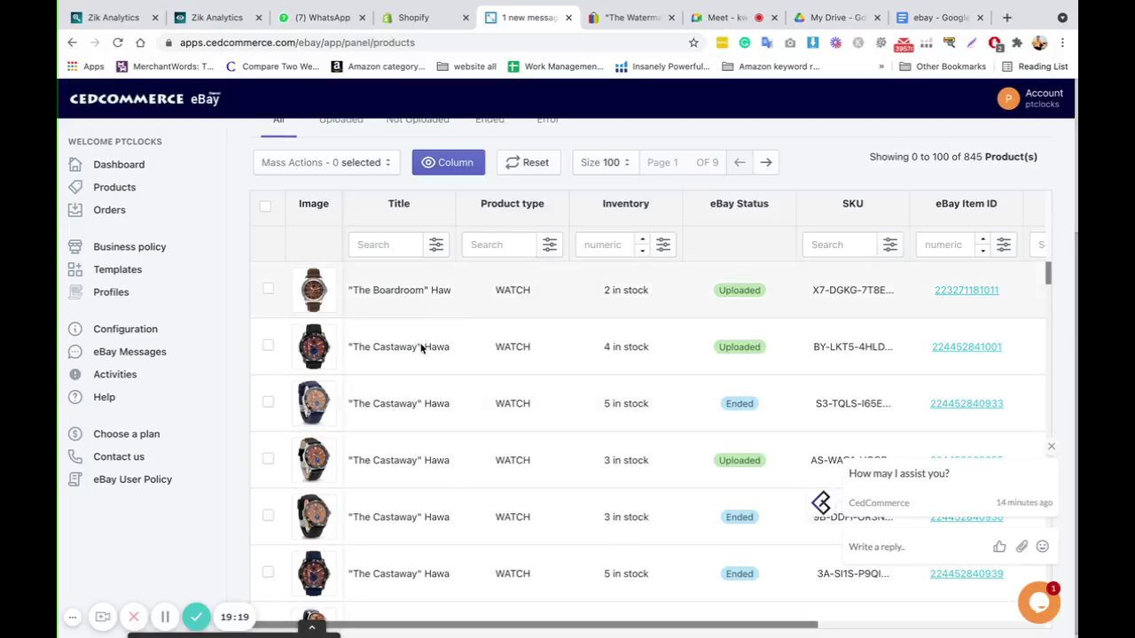
{"action": "scroll", "coordinate": [424, 459], "scroll_direction": "up", "scroll_amount": 5}
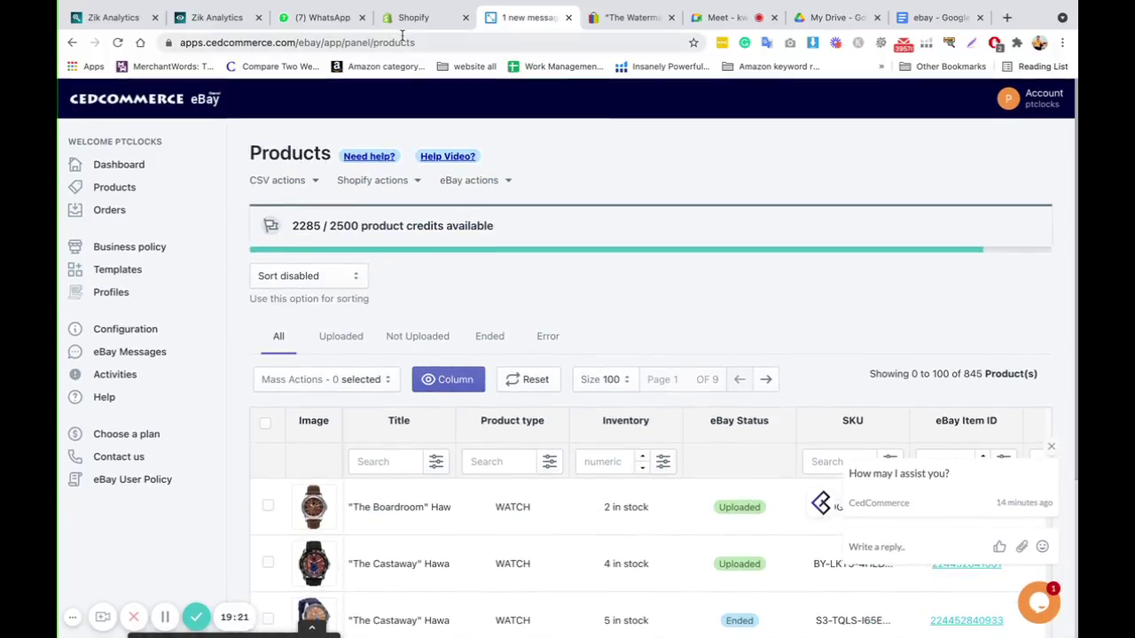
{"action": "left_click", "coordinate": [413, 17]}
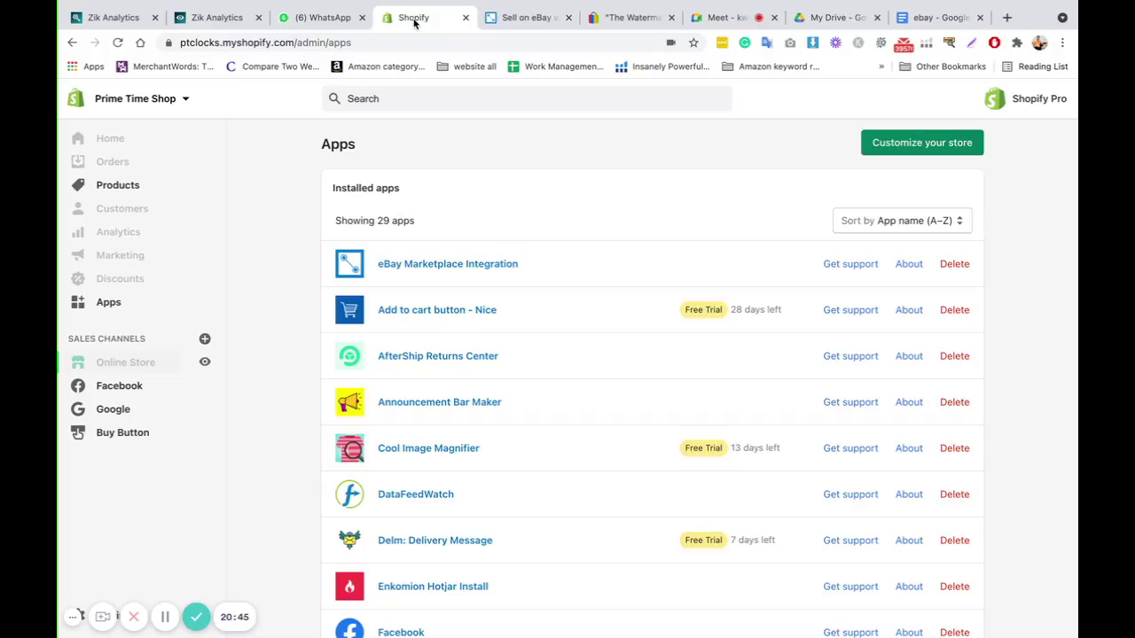
Step: Return to the Google Meet call and stop presenting the screen
{"action": "left_click", "coordinate": [729, 17]}
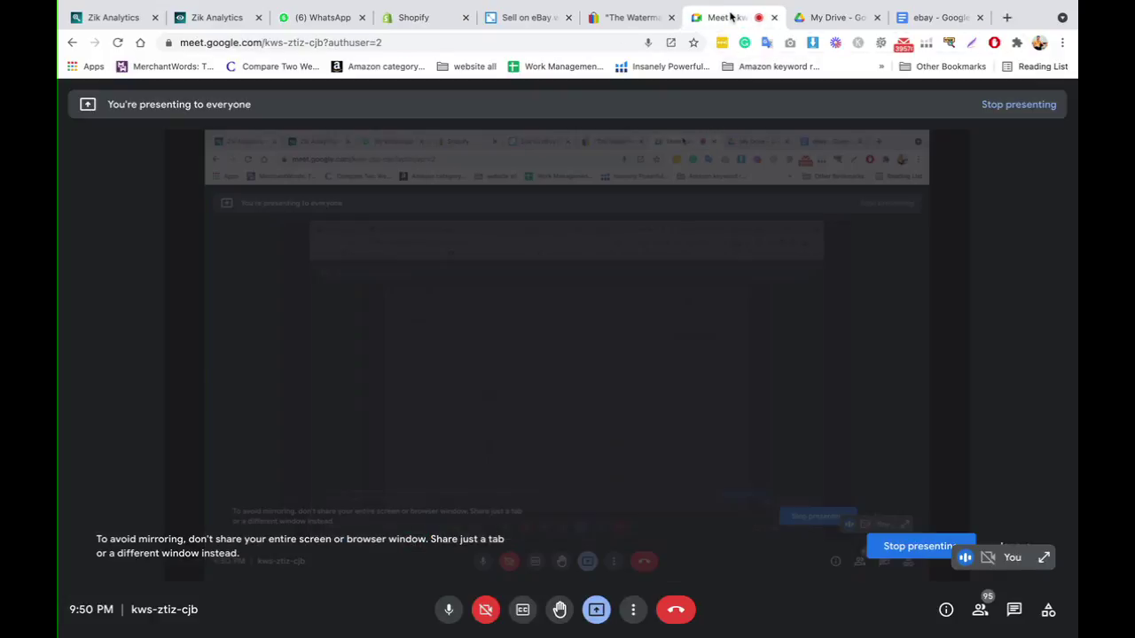
{"action": "left_click", "coordinate": [635, 18]}
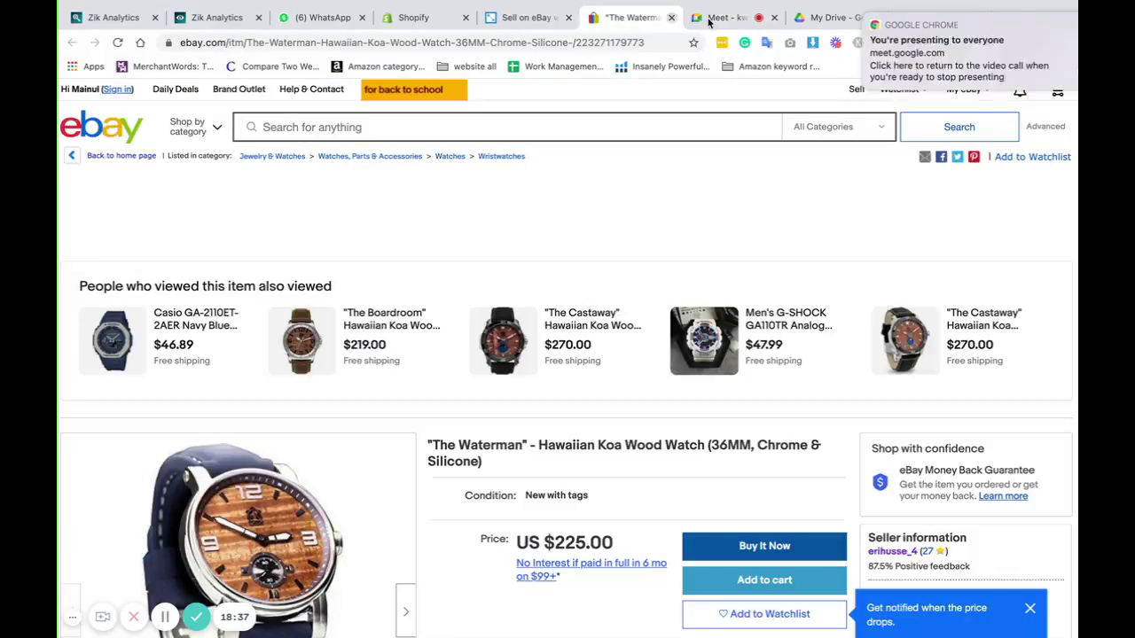
{"action": "left_click", "coordinate": [729, 17]}
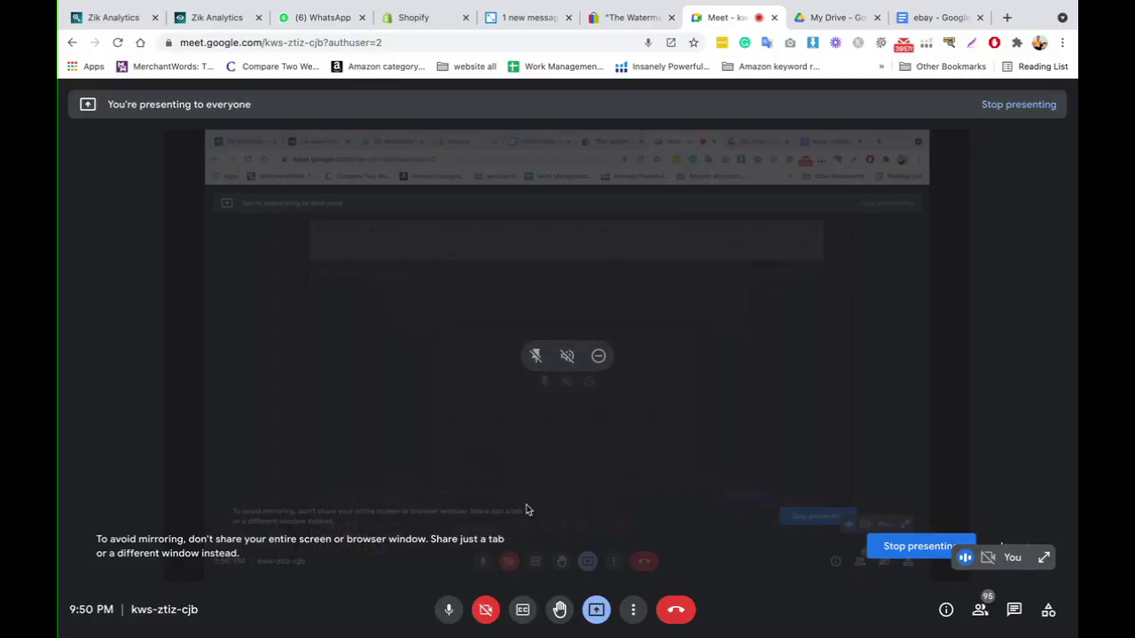
{"action": "left_click", "coordinate": [592, 614]}
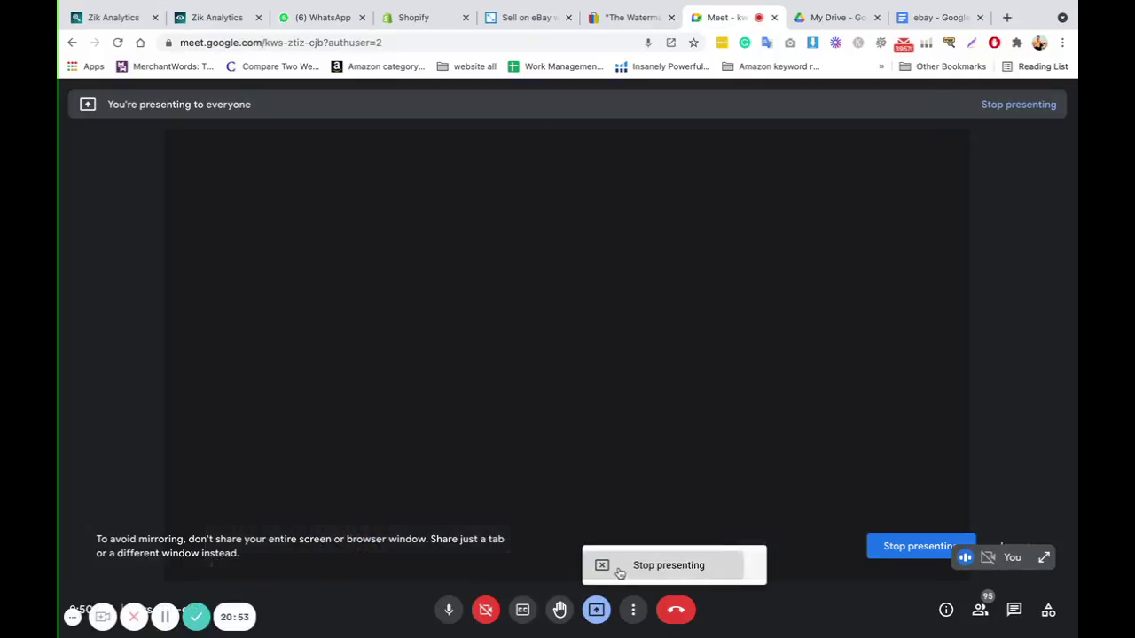
{"action": "left_click", "coordinate": [627, 570]}
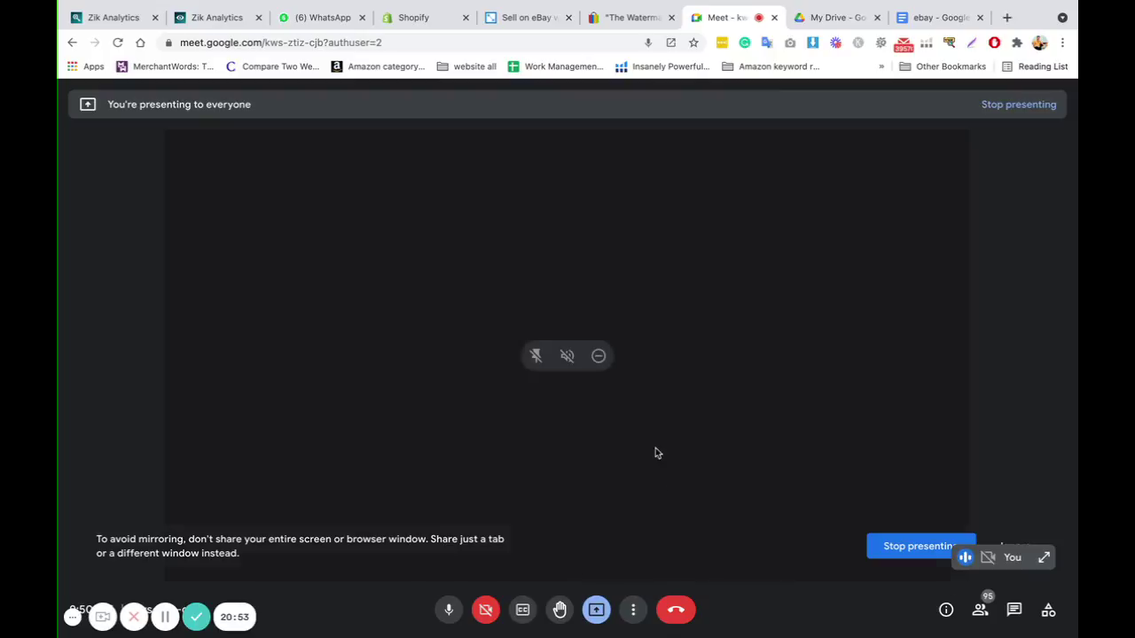
Step: Revisit the "The Waterman" eBay listing and view the other presenter's shared screen full screen in Google Meet
{"action": "left_click", "coordinate": [647, 19]}
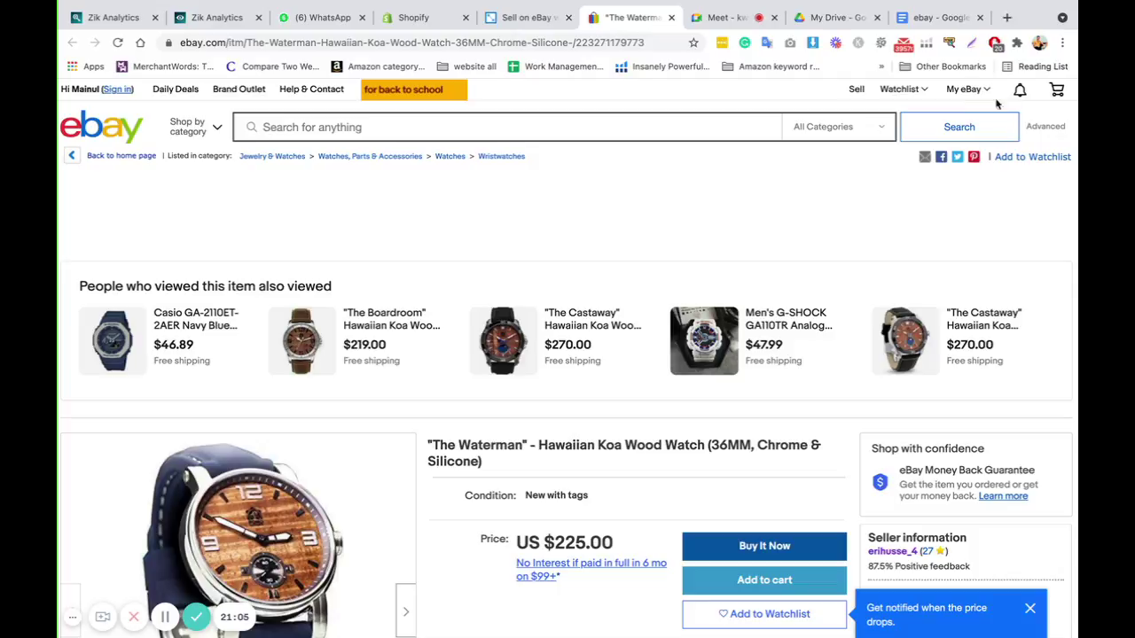
{"action": "left_click", "coordinate": [725, 18]}
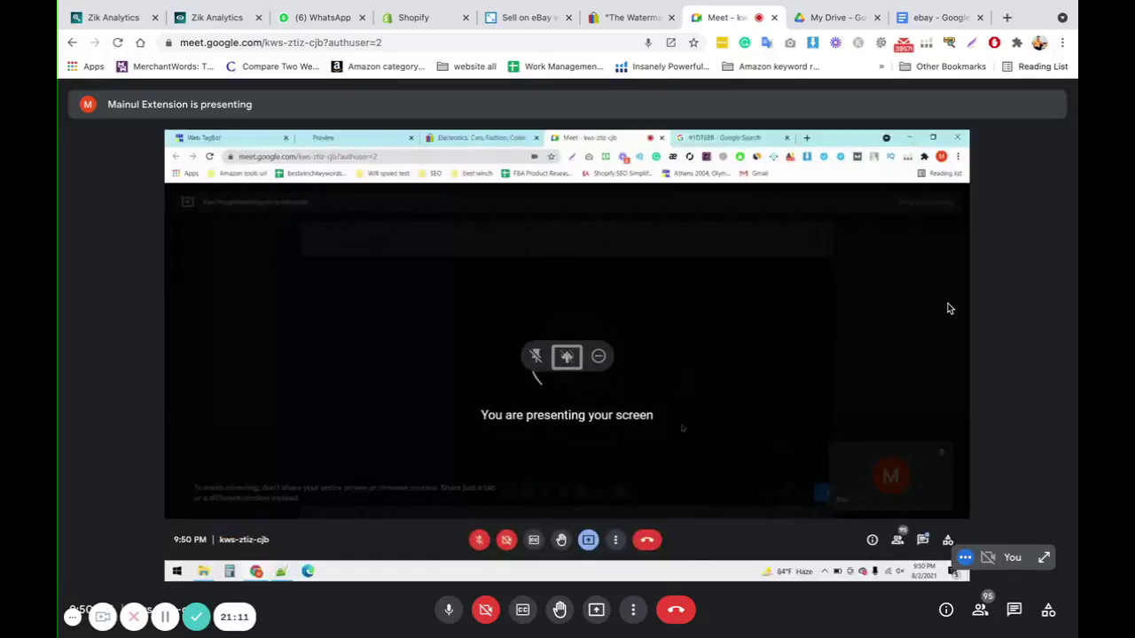
{"action": "double_click", "coordinate": [831, 344]}
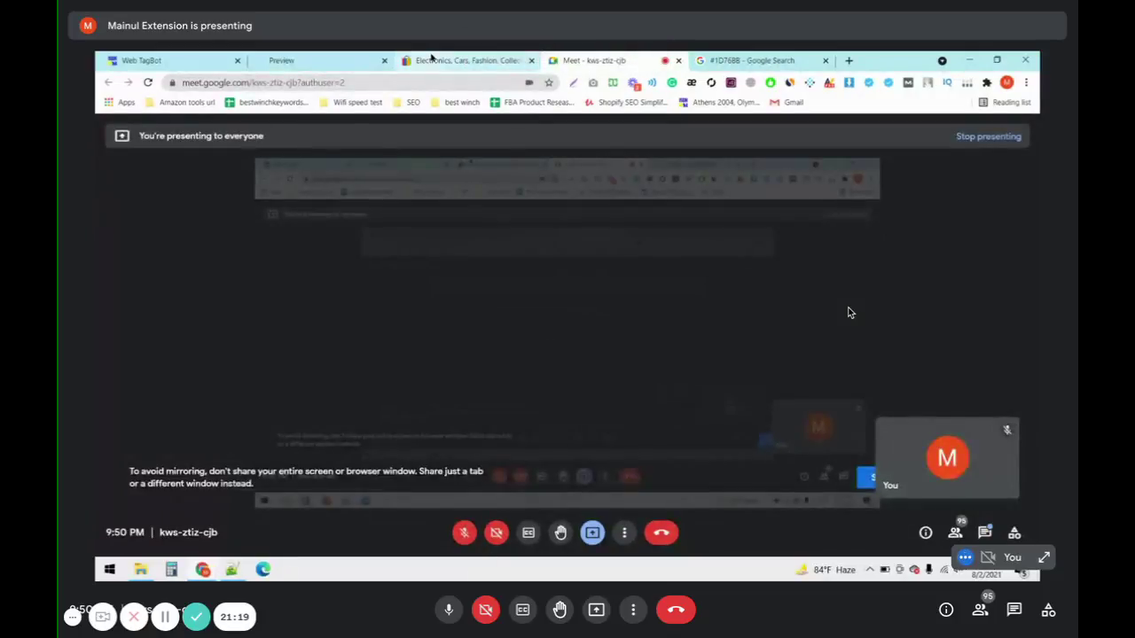
Step: Show the eBay UK home page and generate a preview of the HTML listing template in Web TagBot
{"action": "left_click", "coordinate": [432, 59]}
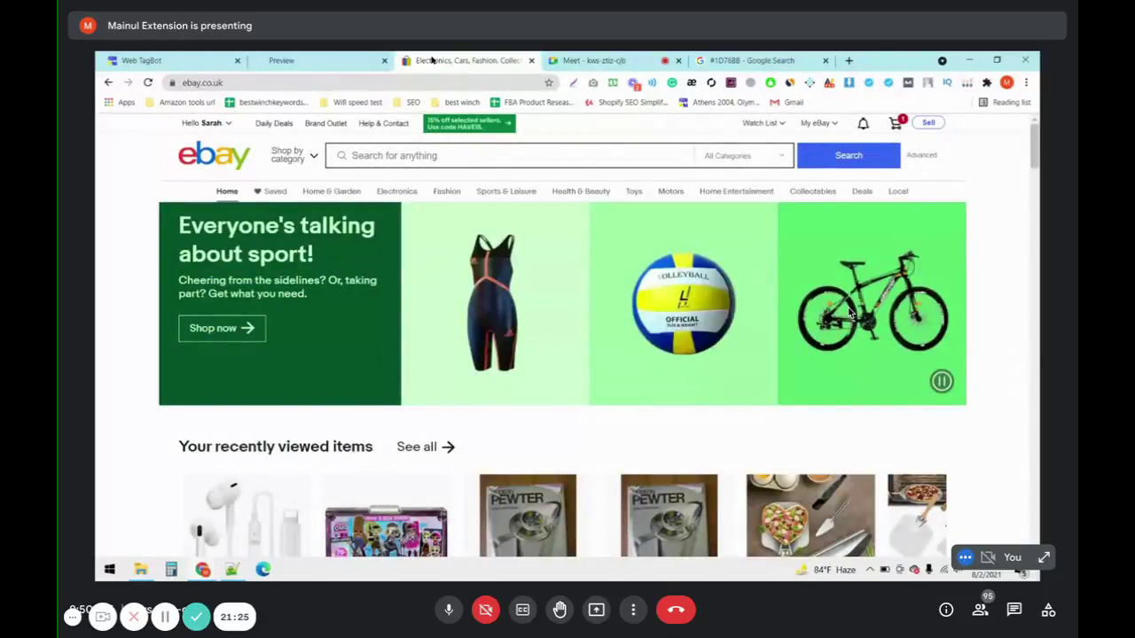
{"action": "left_click", "coordinate": [142, 60]}
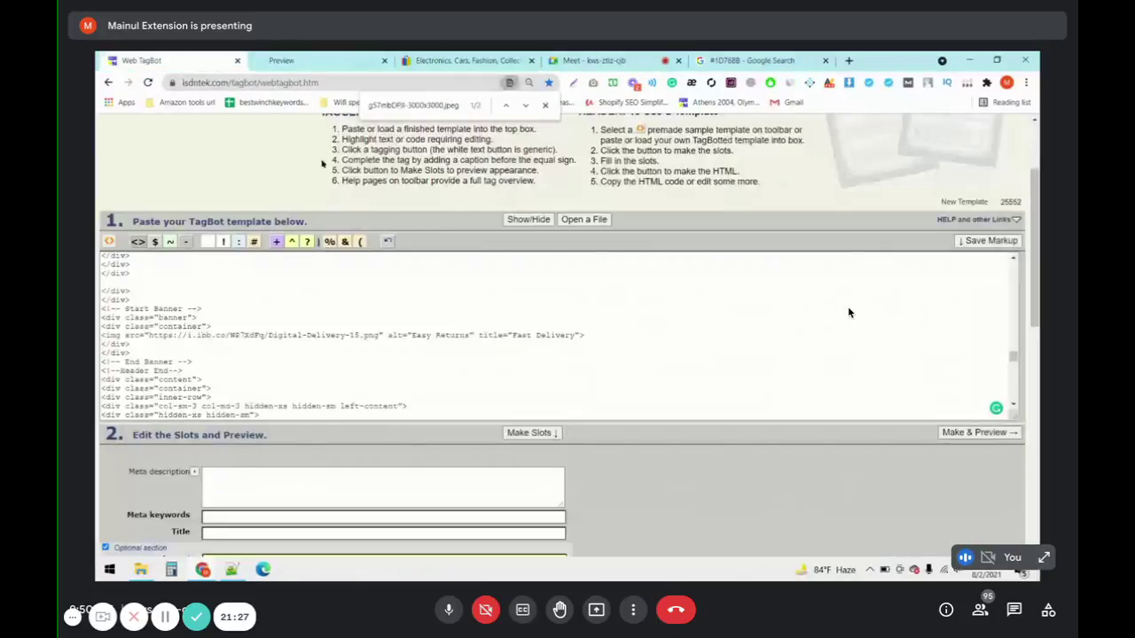
{"action": "scroll", "coordinate": [847, 312], "scroll_direction": "up", "scroll_amount": 1}
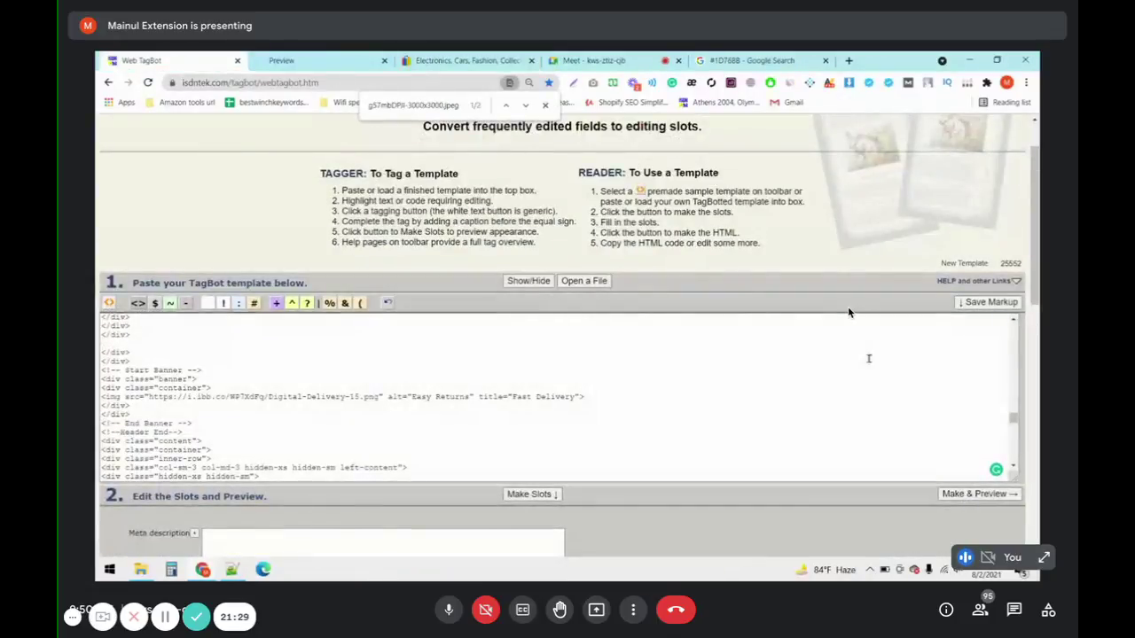
{"action": "left_click", "coordinate": [980, 494]}
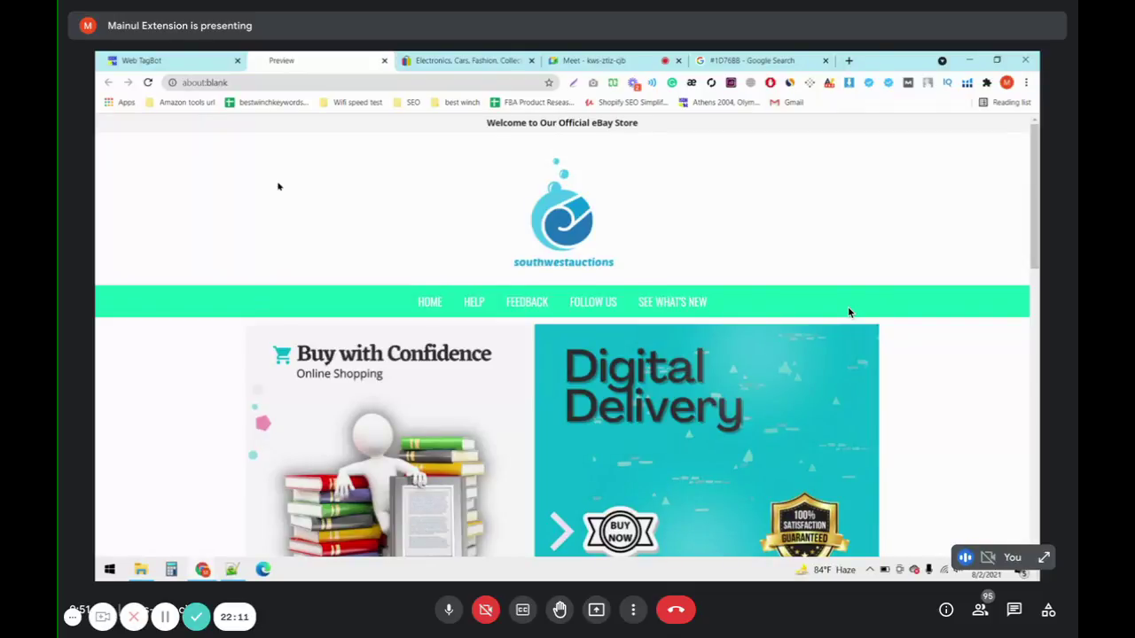
Step: Examine the previewed eBay listing template's store logo, navigation bar, banners, category sidebar and description area
{"action": "scroll", "coordinate": [278, 248], "scroll_direction": "down", "scroll_amount": 2}
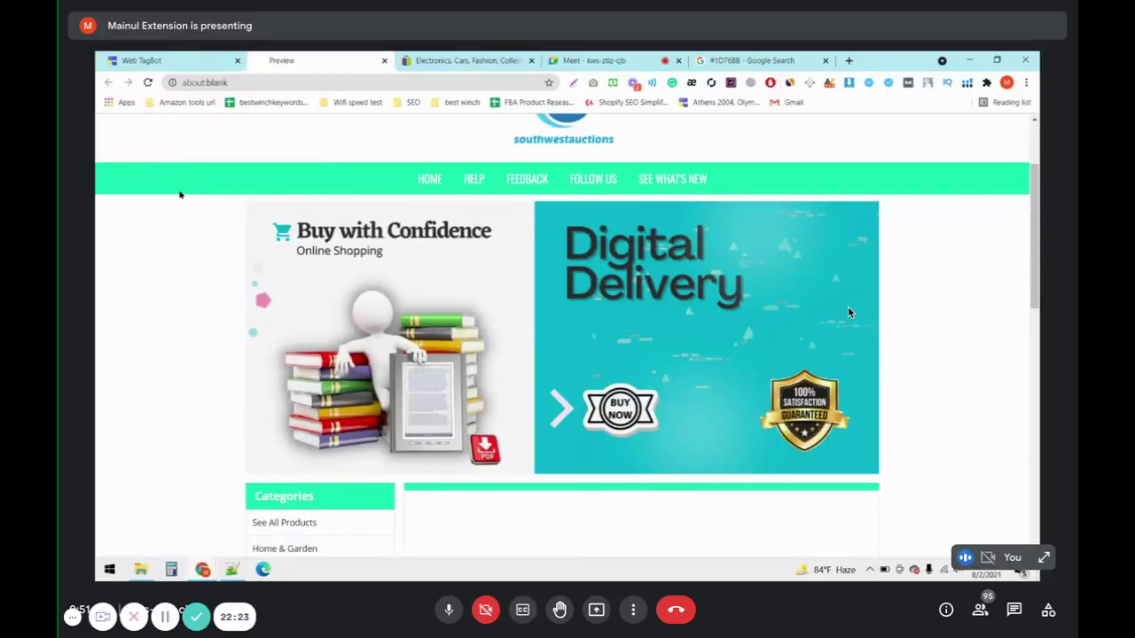
{"action": "scroll", "coordinate": [176, 200], "scroll_direction": "up", "scroll_amount": 1}
{"action": "scroll", "coordinate": [176, 200], "scroll_direction": "up", "scroll_amount": 1}
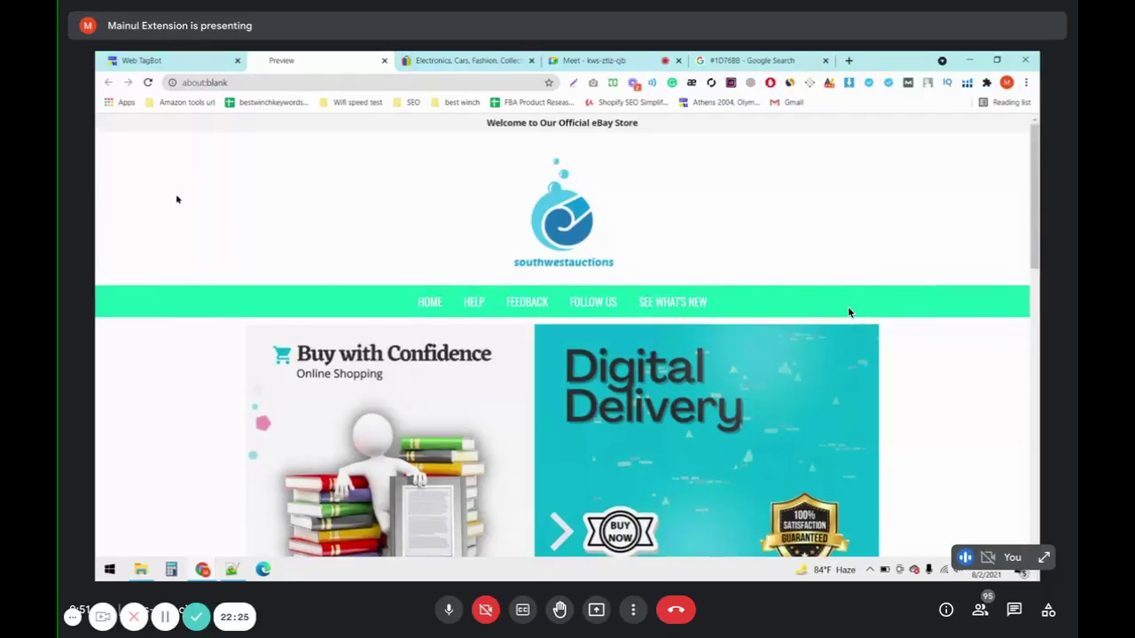
{"action": "scroll", "coordinate": [177, 199], "scroll_direction": "down", "scroll_amount": 10}
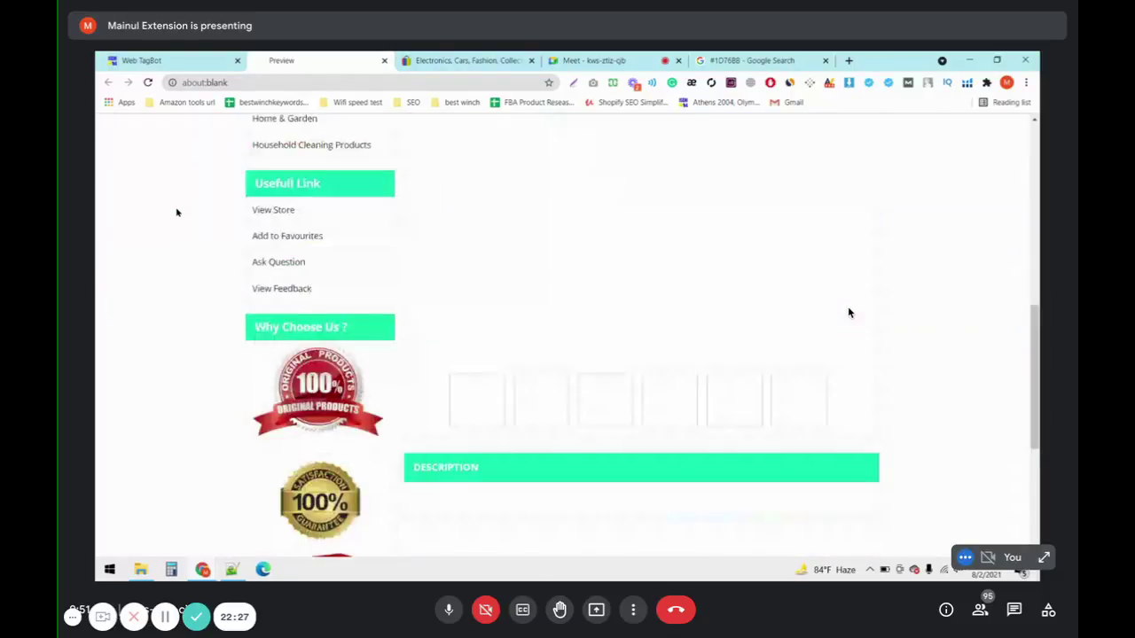
{"action": "scroll", "coordinate": [176, 213], "scroll_direction": "up", "scroll_amount": 10}
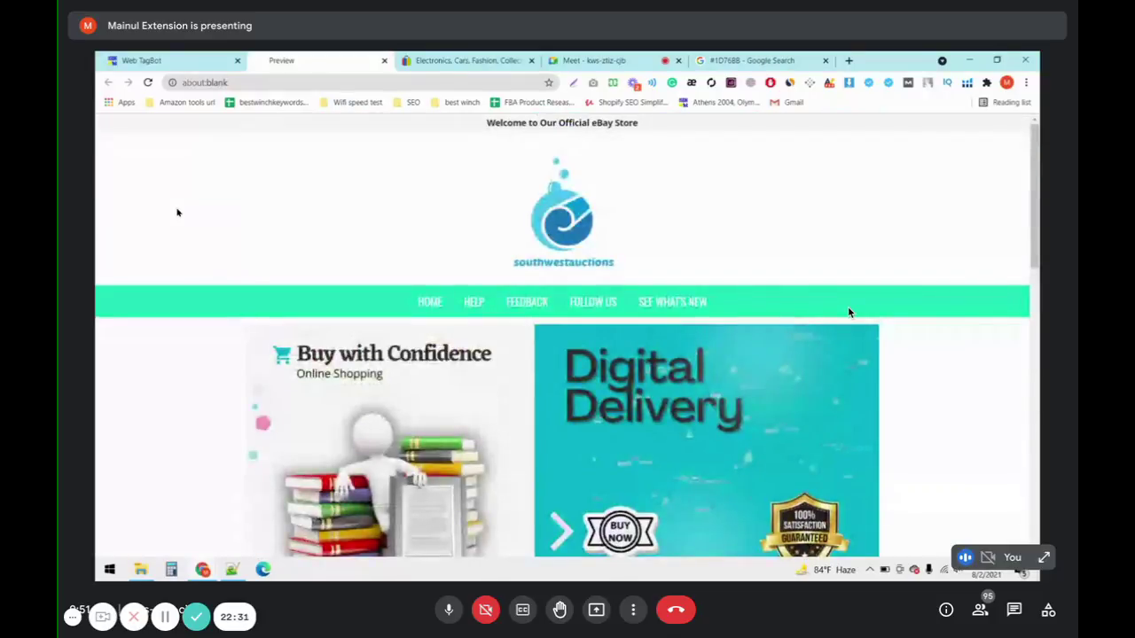
{"action": "scroll", "coordinate": [177, 213], "scroll_direction": "down", "scroll_amount": 2}
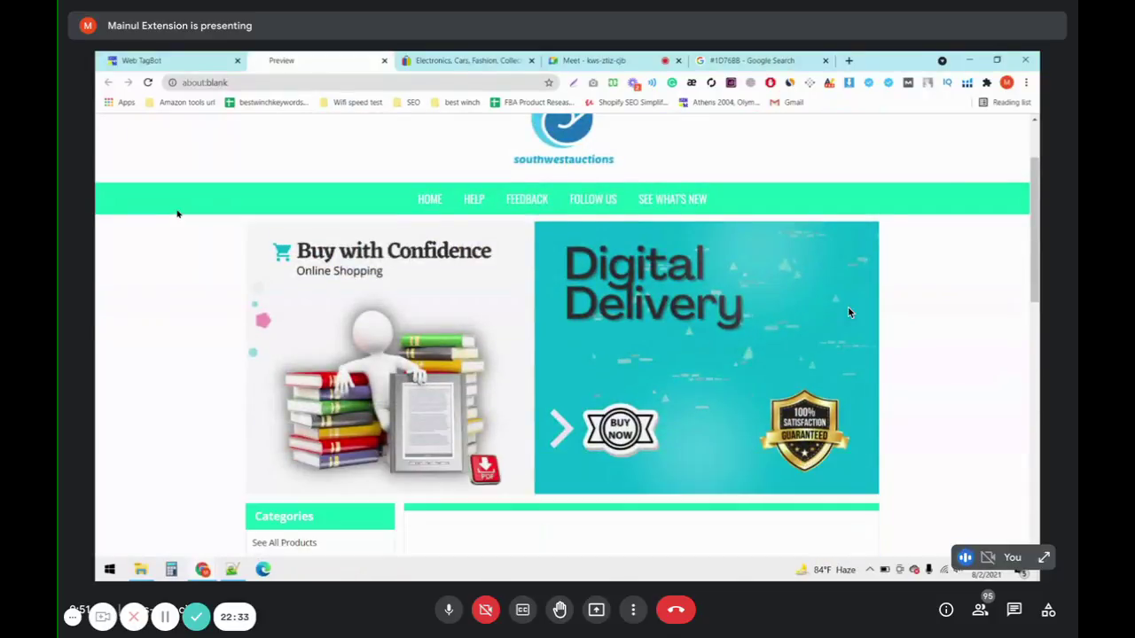
{"action": "scroll", "coordinate": [176, 213], "scroll_direction": "up", "scroll_amount": 3}
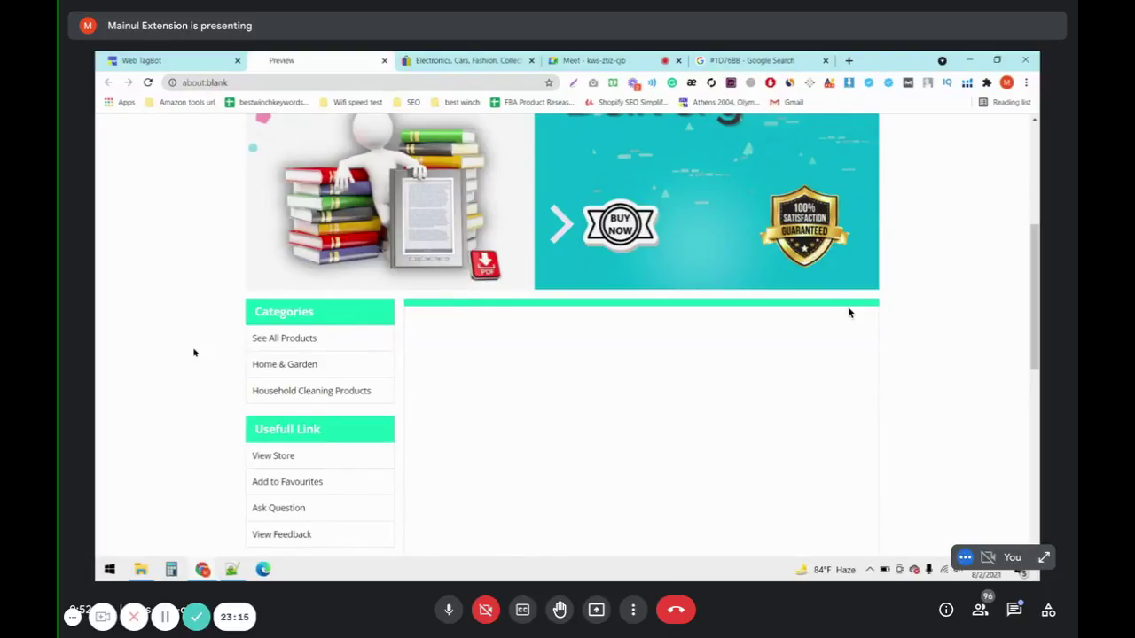
Step: Highlight the year 2020 in the copyright line of the template preview's footer
{"action": "scroll", "coordinate": [849, 312], "scroll_direction": "down", "scroll_amount": 10}
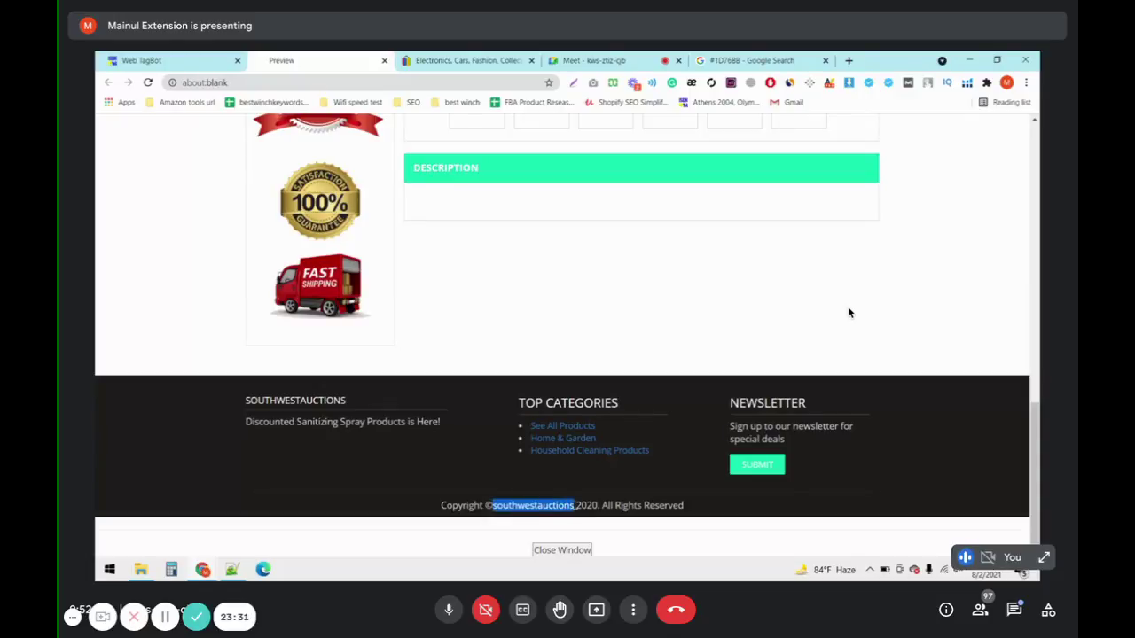
{"action": "left_click", "coordinate": [572, 507]}
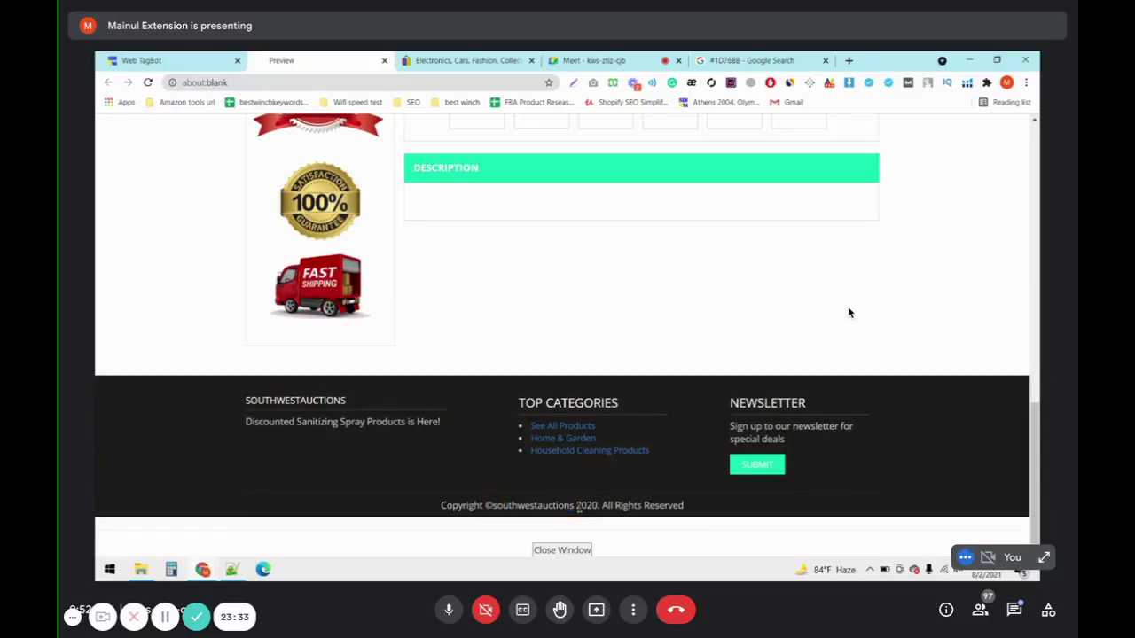
{"action": "left_click_drag", "start_coordinate": [577, 507], "coordinate": [600, 506]}
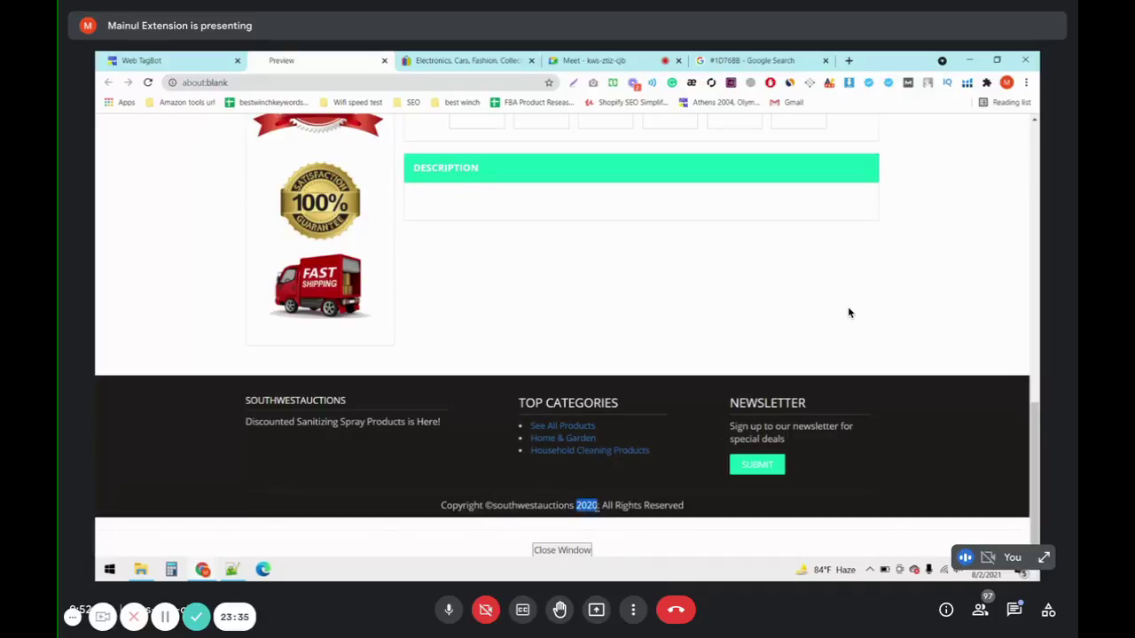
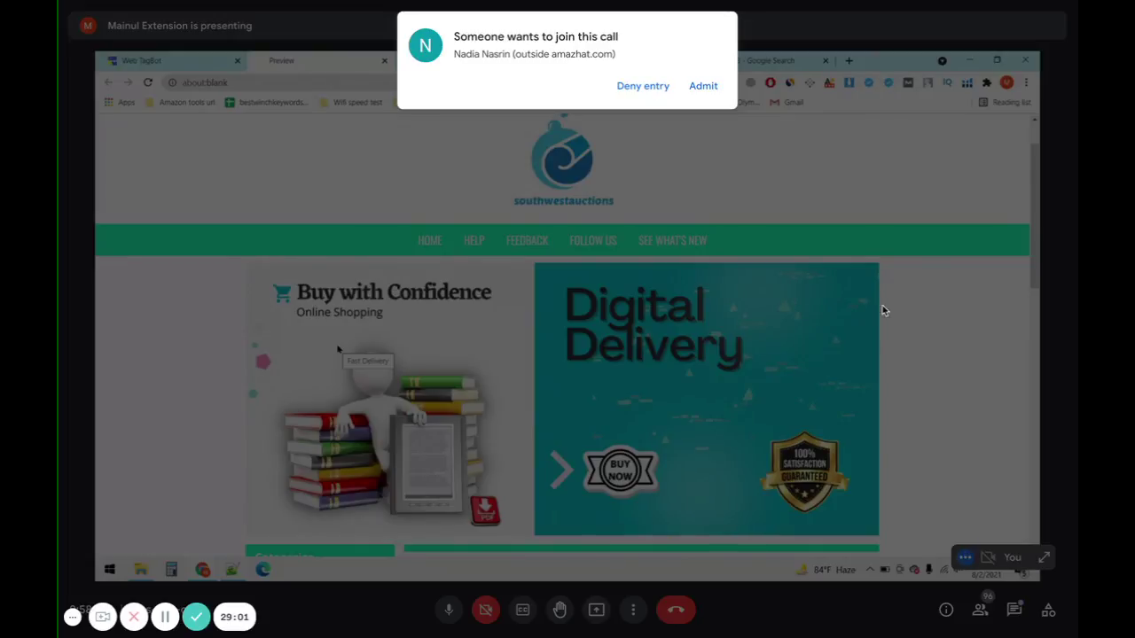
Step: Admit the waiting participant to the call and revisit the eBay UK home page before returning to the template preview
{"action": "left_click", "coordinate": [705, 87]}
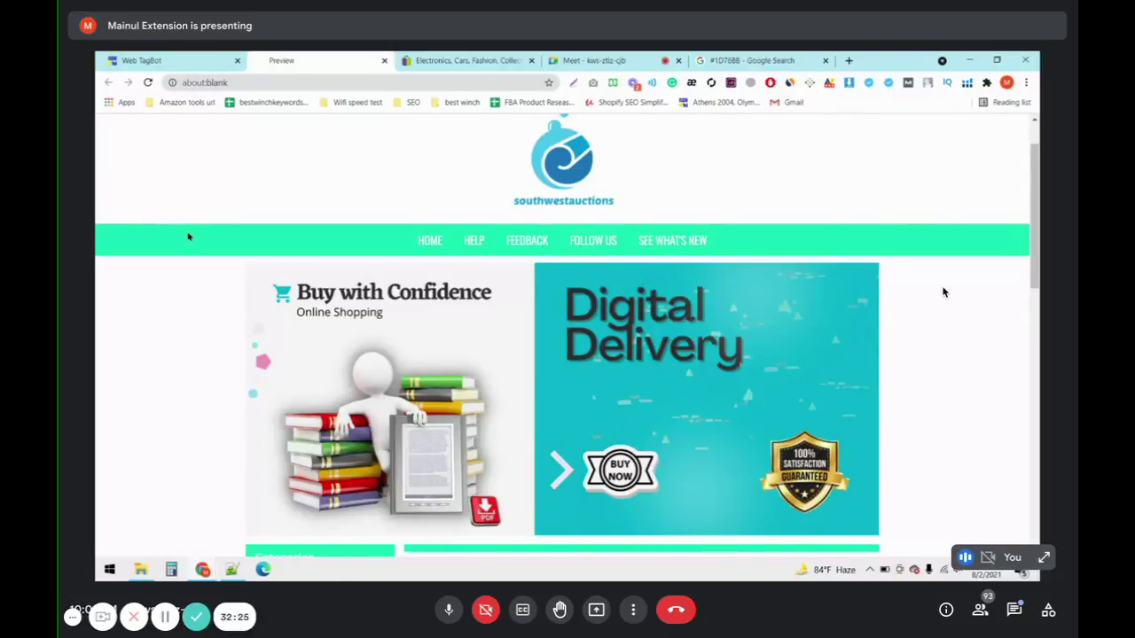
{"action": "left_click", "coordinate": [413, 61]}
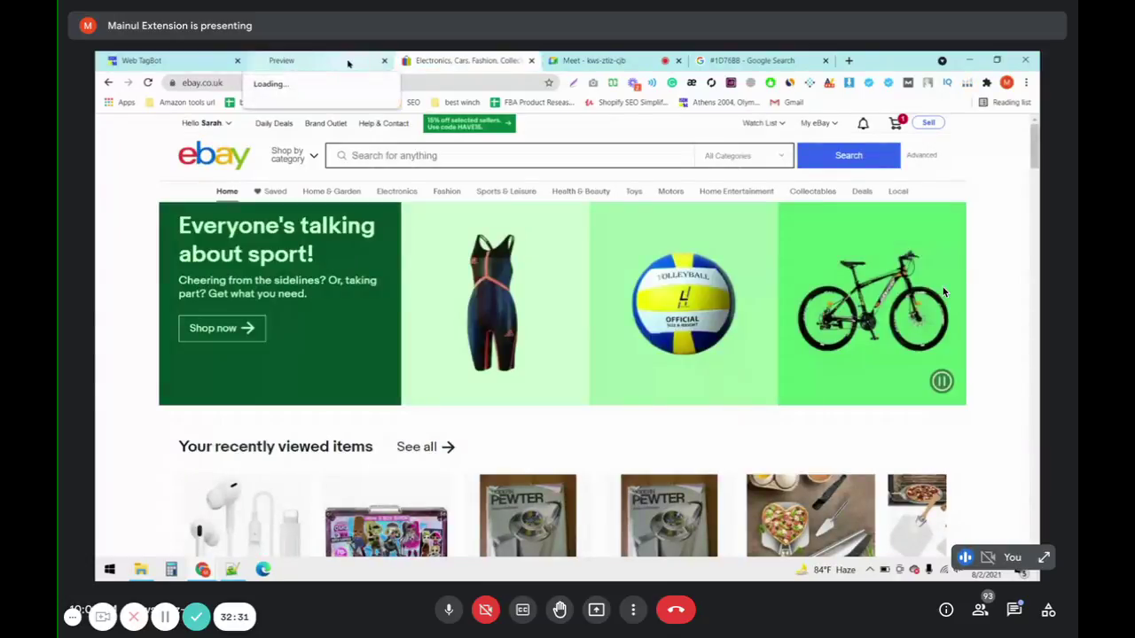
{"action": "left_click", "coordinate": [347, 62]}
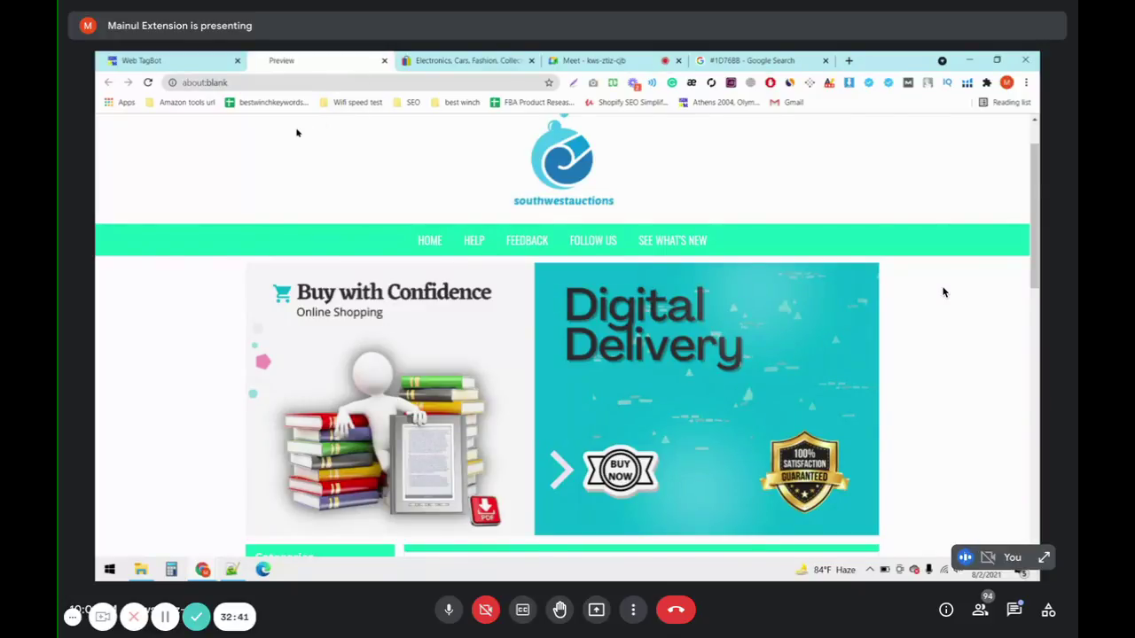
Step: Inspect the green navigation bar's menu-header element and its styles in the developer tools and close them
{"action": "right_click", "coordinate": [137, 236]}
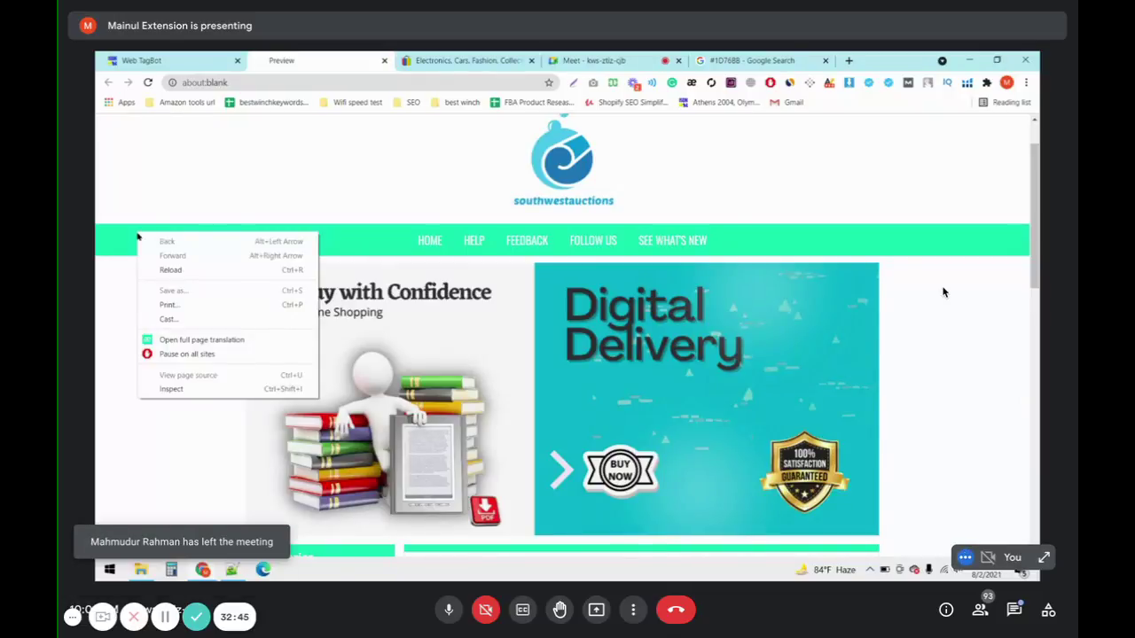
{"action": "left_click", "coordinate": [213, 389]}
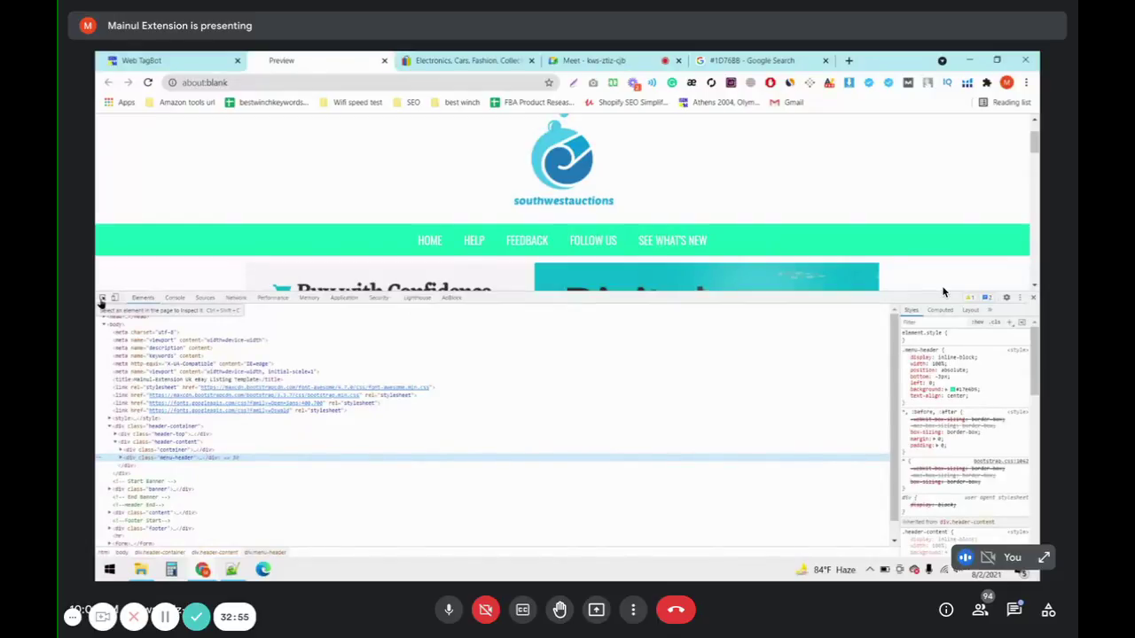
{"action": "left_click", "coordinate": [104, 301]}
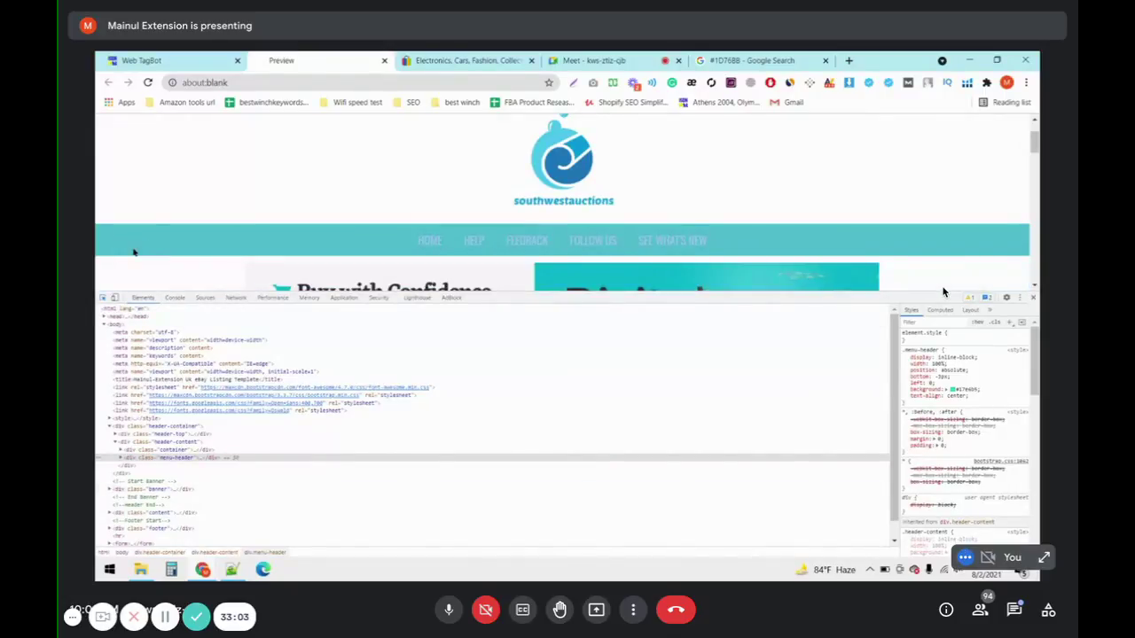
{"action": "left_click", "coordinate": [127, 249]}
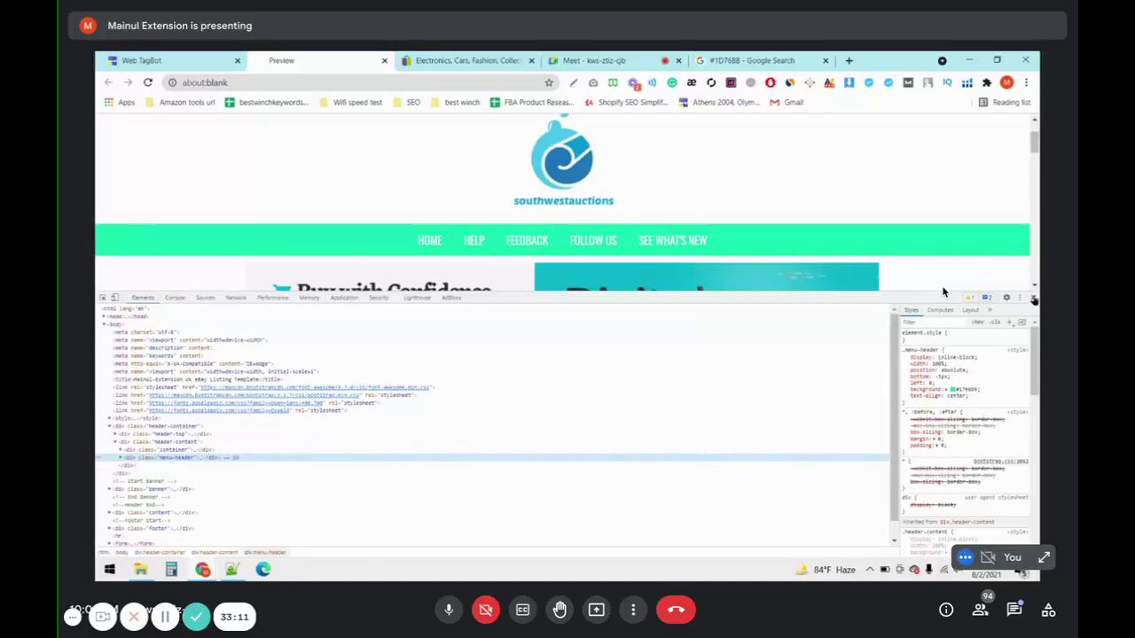
{"action": "key", "text": "F12"}
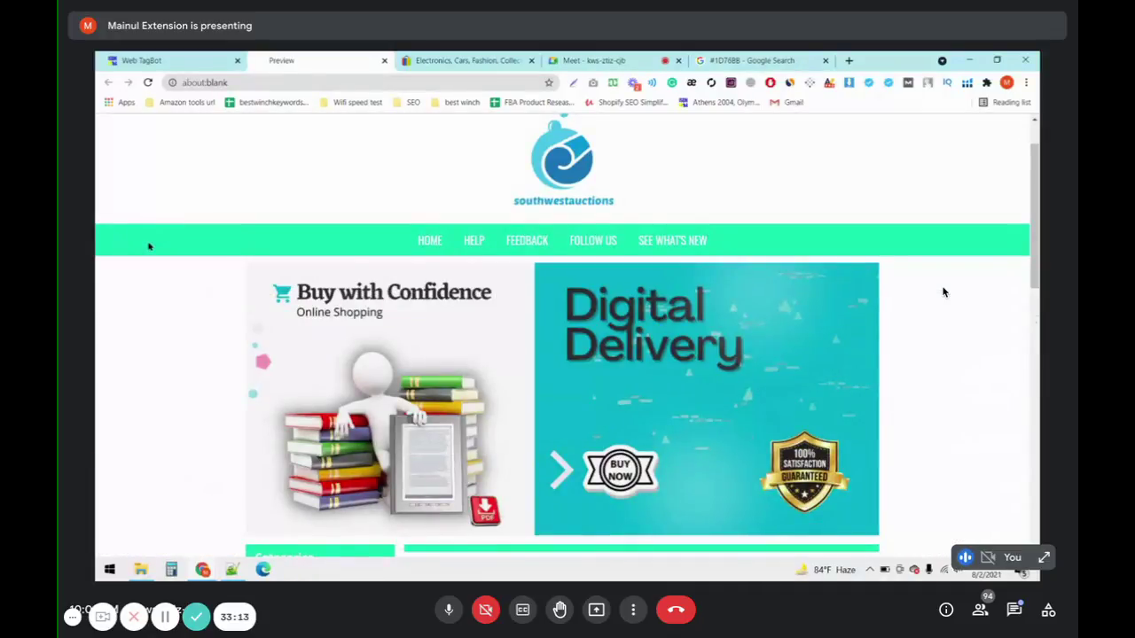
Step: Look through the template preview's green headings down to the footer and return to the store logo
{"action": "scroll", "coordinate": [149, 247], "scroll_direction": "down", "scroll_amount": 2}
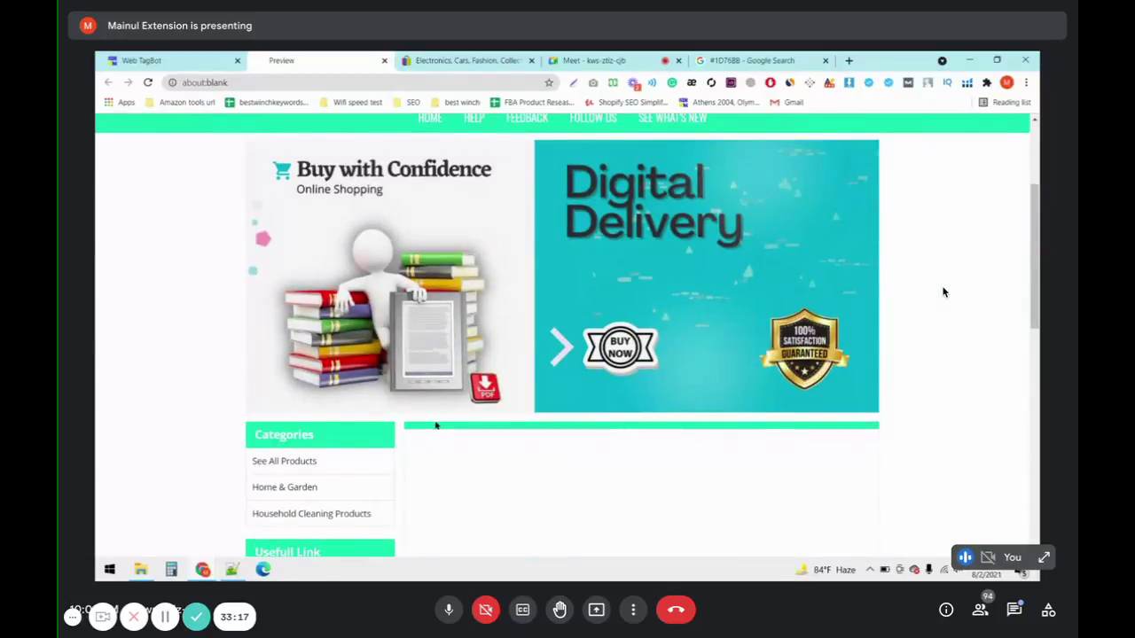
{"action": "scroll", "coordinate": [425, 398], "scroll_direction": "down", "scroll_amount": 5}
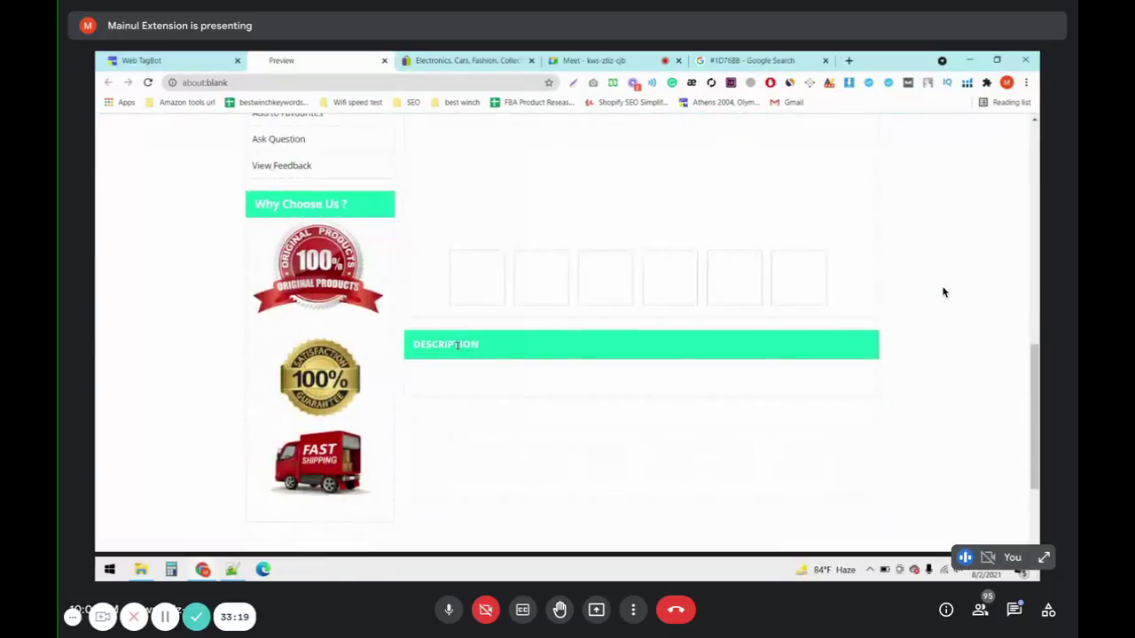
{"action": "scroll", "coordinate": [459, 347], "scroll_direction": "down", "scroll_amount": 2}
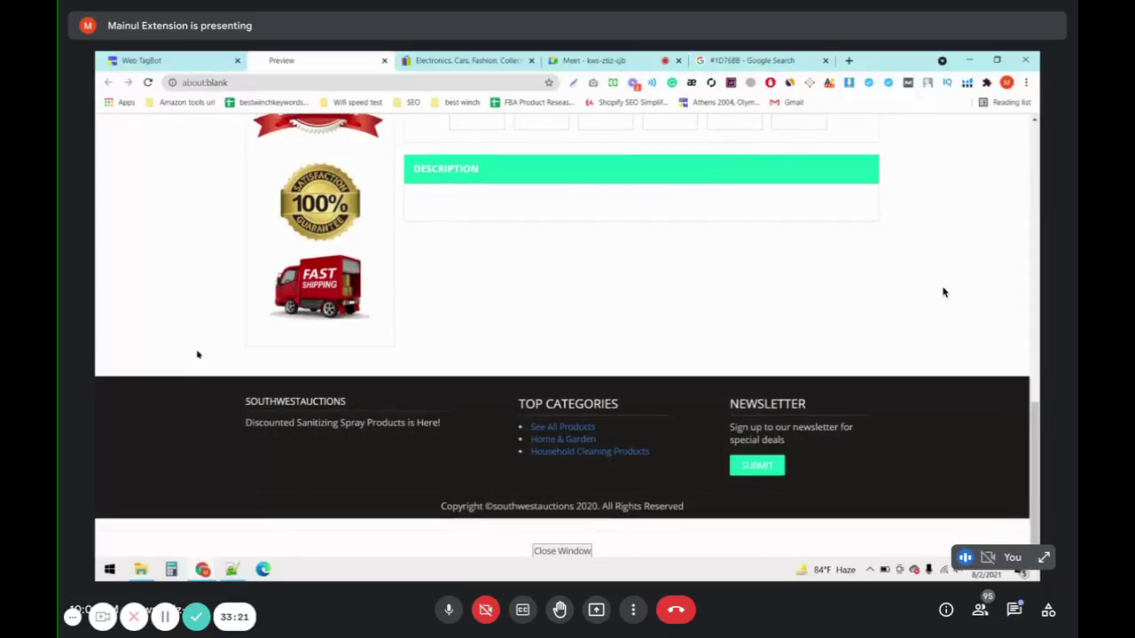
{"action": "scroll", "coordinate": [199, 355], "scroll_direction": "up", "scroll_amount": 3}
{"action": "scroll", "coordinate": [199, 355], "scroll_direction": "up", "scroll_amount": 8}
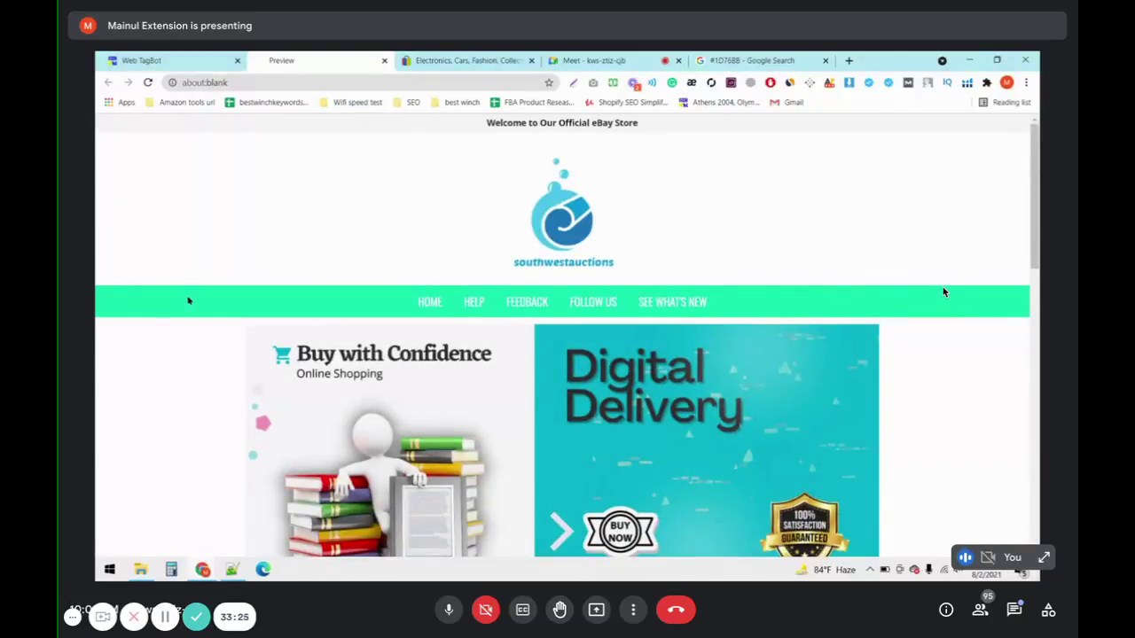
Step: Inspect the green navigation bar in the template preview by picking it with the developer tools' element selector
{"action": "right_click", "coordinate": [188, 301]}
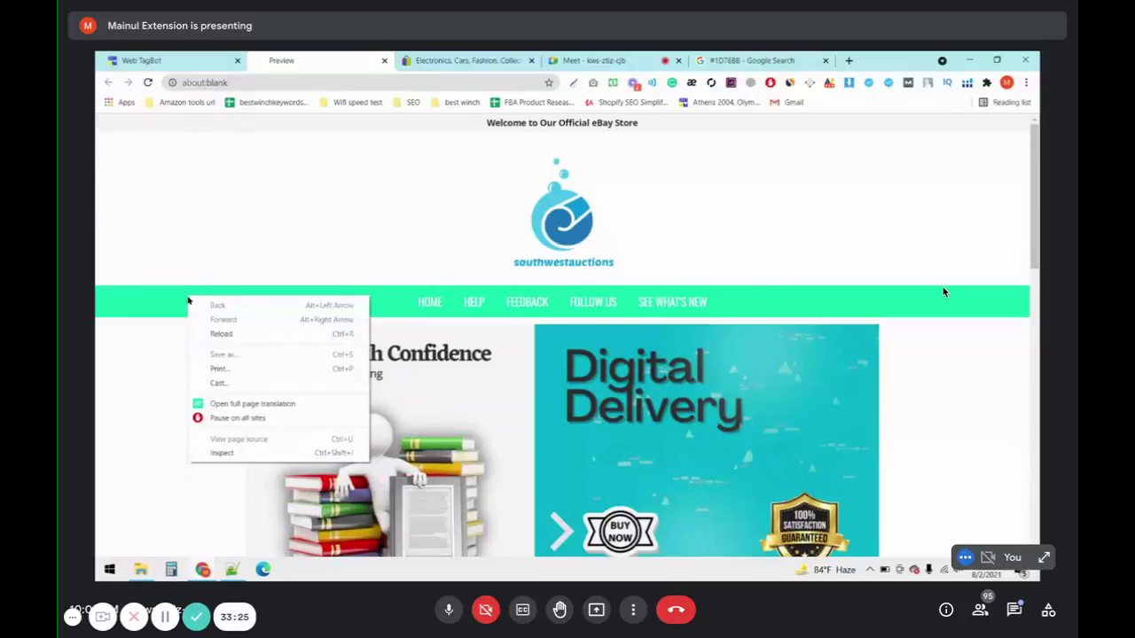
{"action": "left_click", "coordinate": [225, 453]}
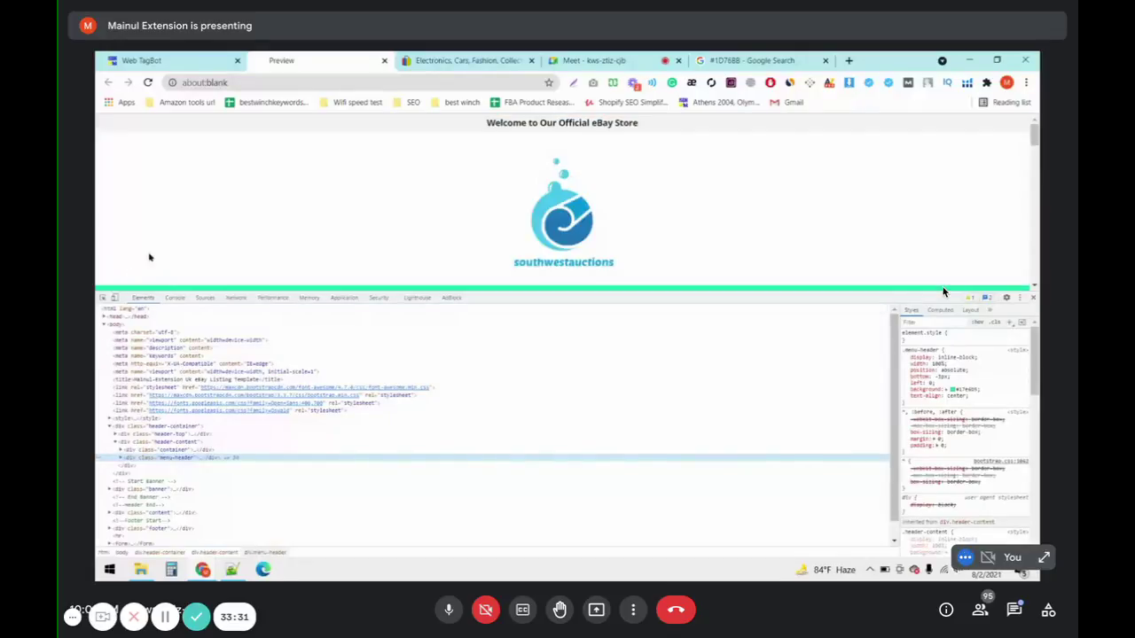
{"action": "scroll", "coordinate": [155, 186], "scroll_direction": "down", "scroll_amount": 2}
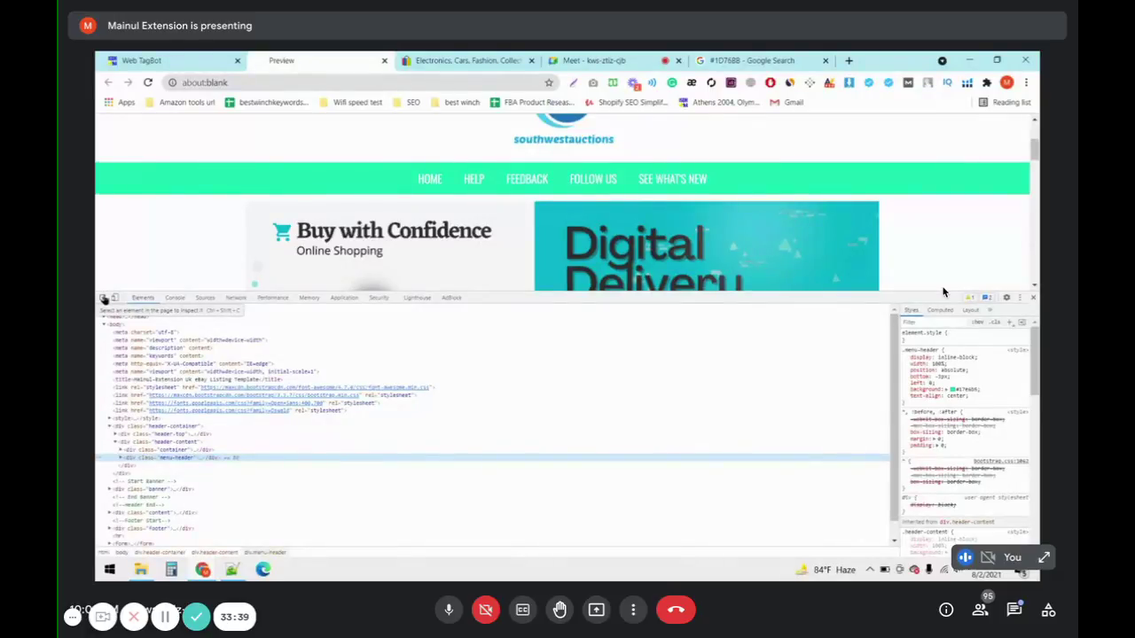
{"action": "left_click", "coordinate": [102, 299]}
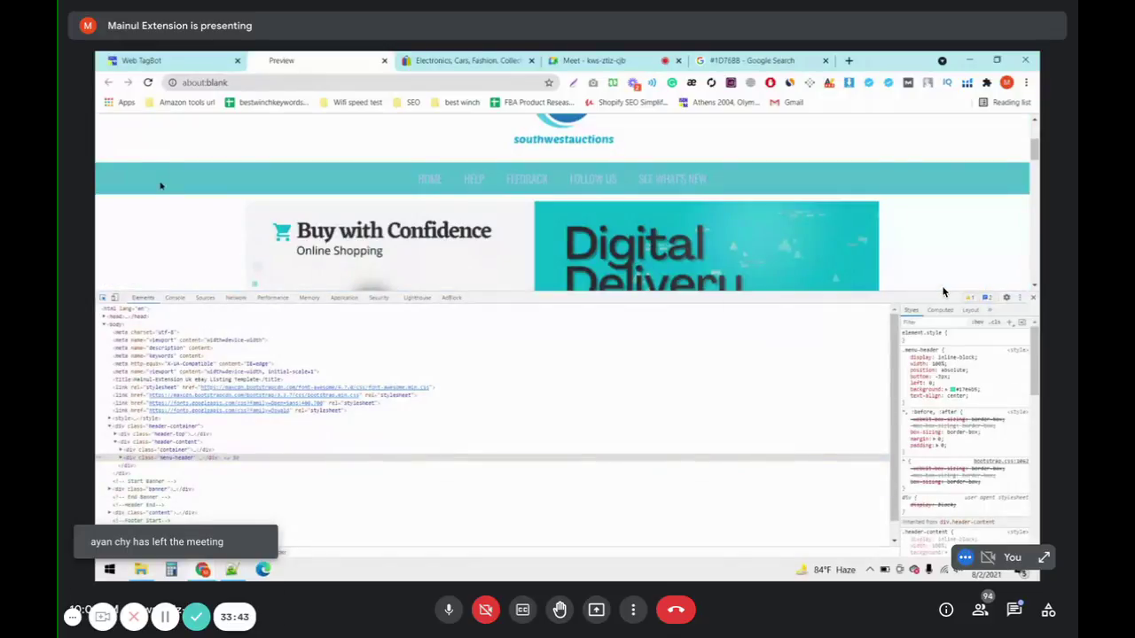
{"action": "left_click", "coordinate": [165, 185]}
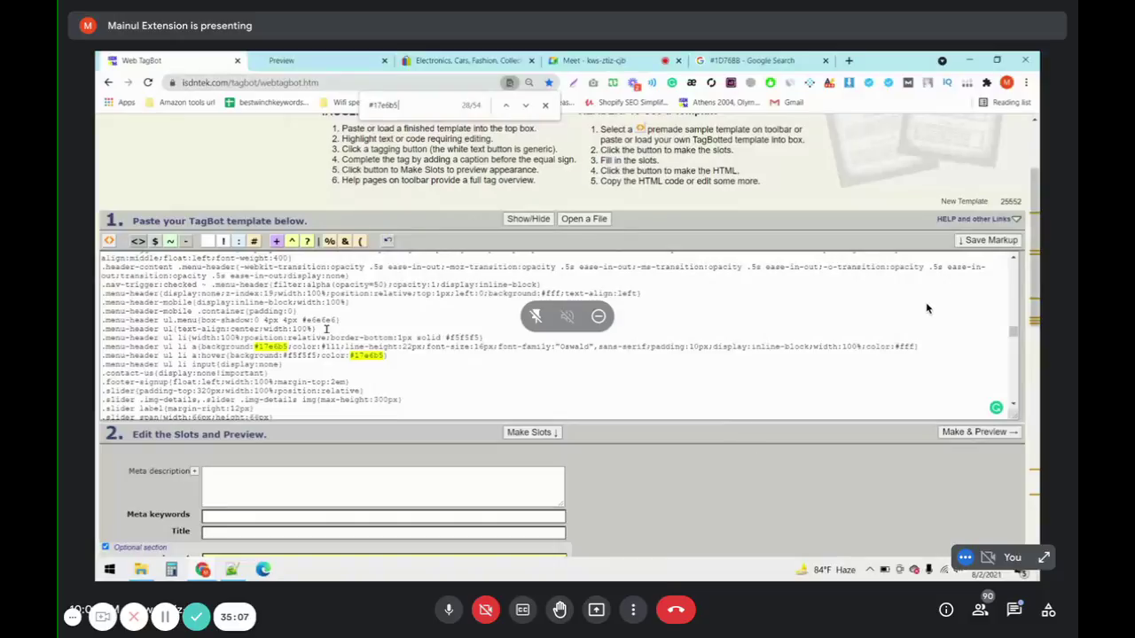
Step: Leave and restore the full-screen view of the call and admit the waiting participant
{"action": "key", "text": "Escape"}
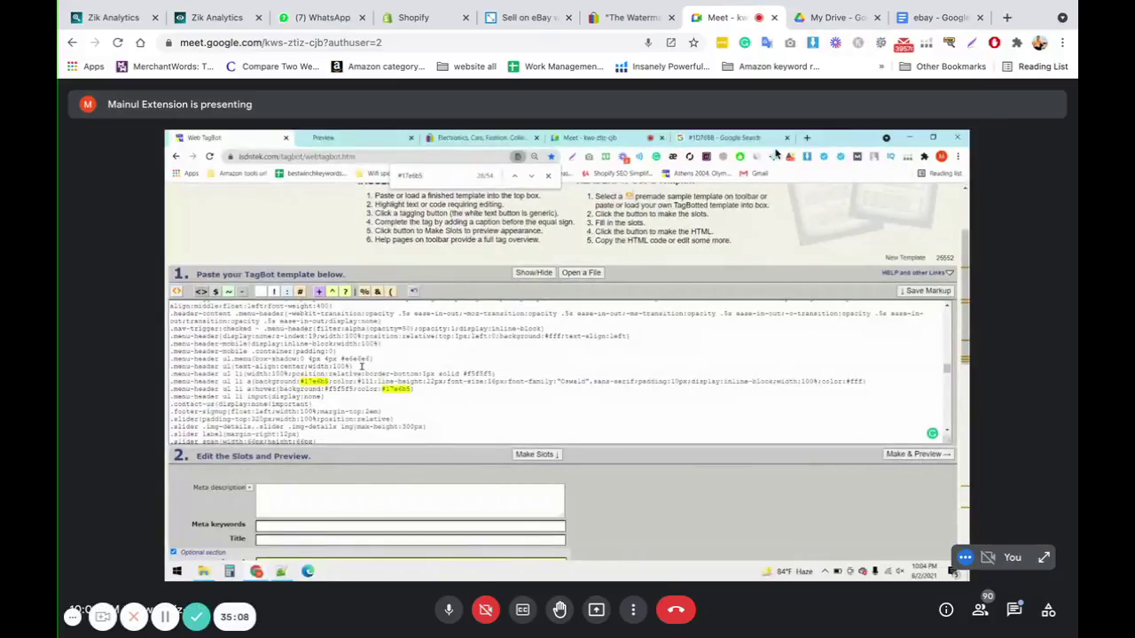
{"action": "double_click", "coordinate": [818, 372]}
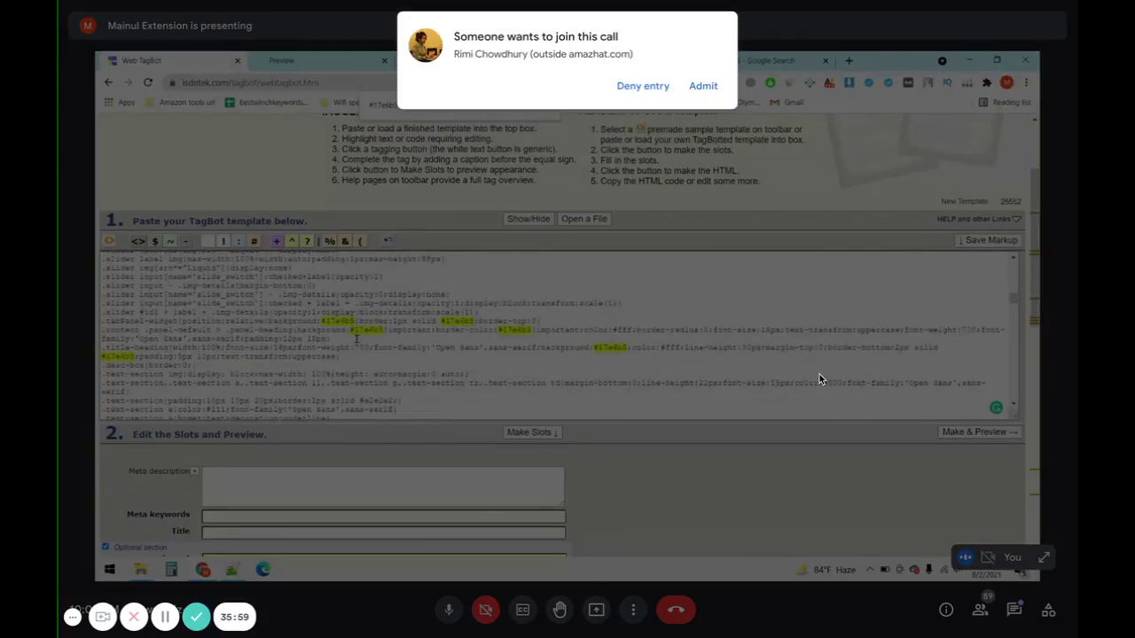
{"action": "left_click", "coordinate": [706, 92]}
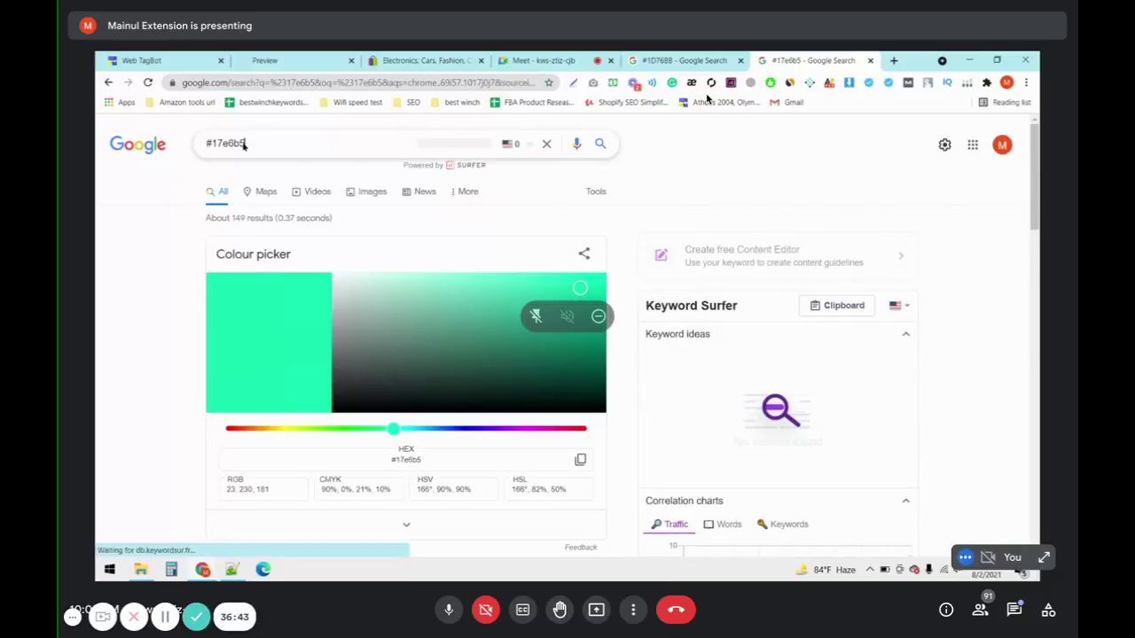
Step: Highlight the code #17e6b5 in the Google search and revisit the template preview and the Web TagBot code
{"action": "left_click_drag", "start_coordinate": [256, 144], "coordinate": [208, 147]}
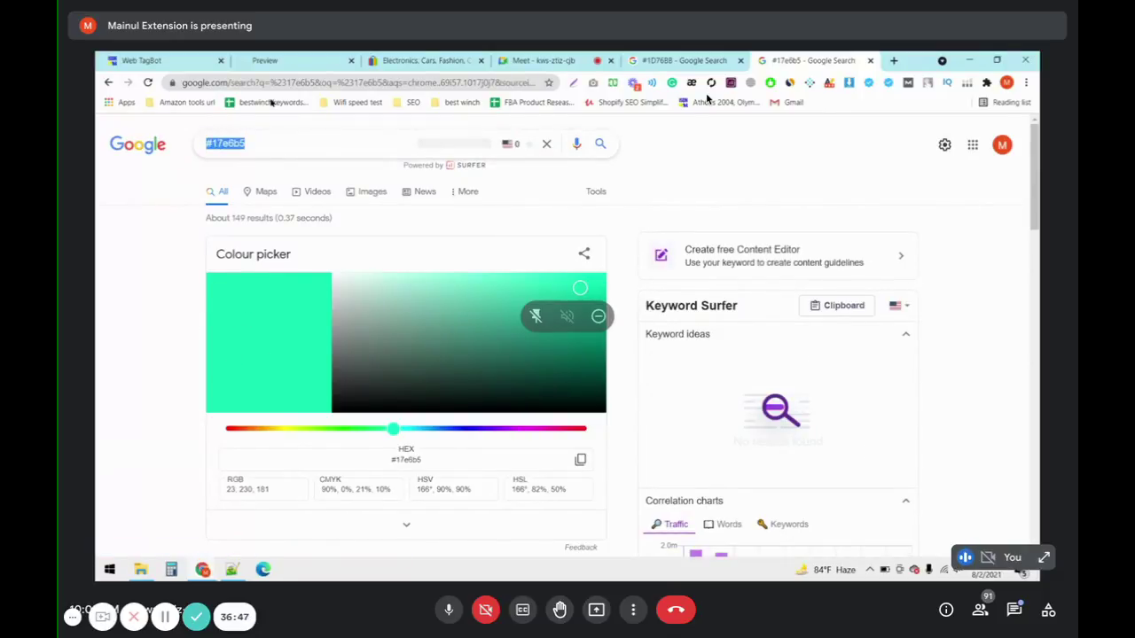
{"action": "left_click", "coordinate": [272, 63]}
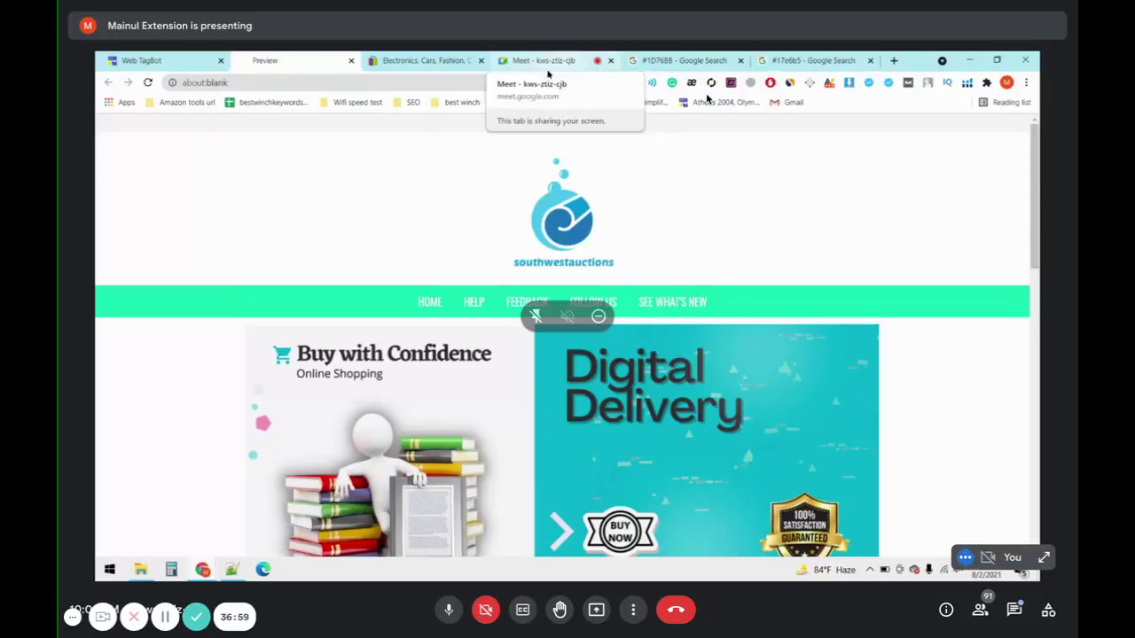
{"action": "left_click", "coordinate": [173, 64]}
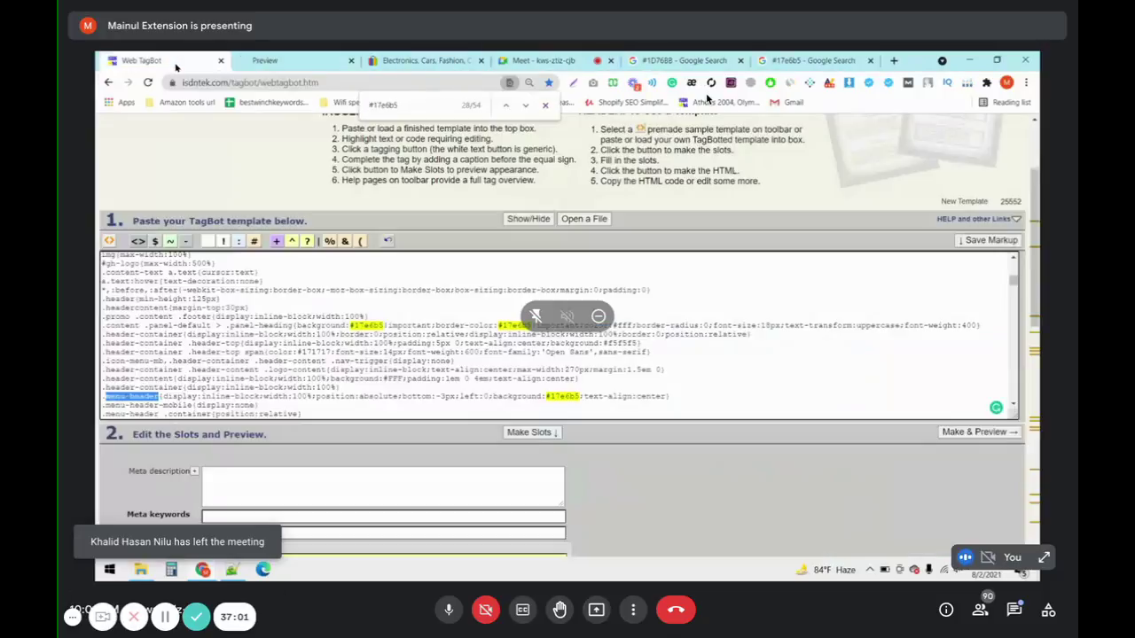
Step: Inspect the preview's green navigation bar and copy the background colour value from its menu-header style
{"action": "left_click", "coordinate": [259, 61]}
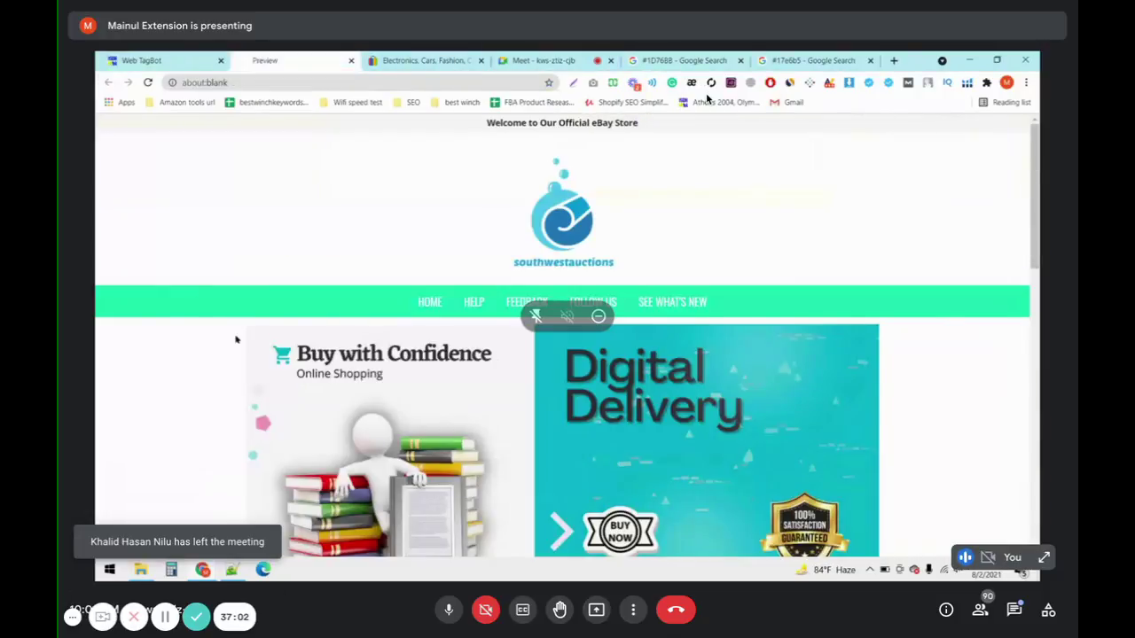
{"action": "right_click", "coordinate": [192, 306]}
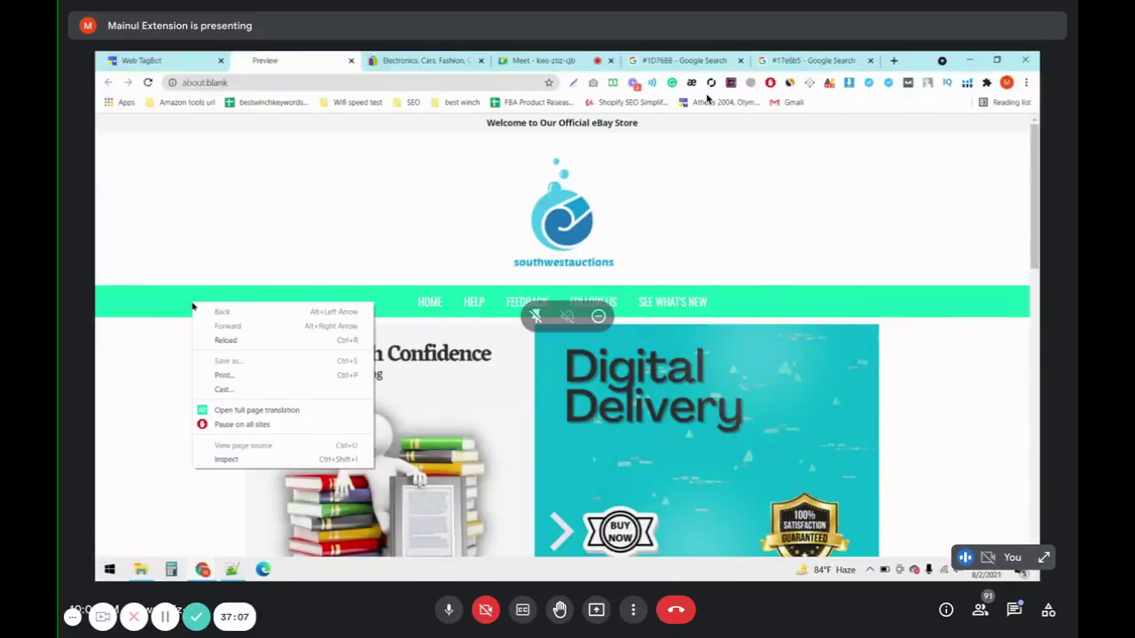
{"action": "left_click", "coordinate": [227, 460]}
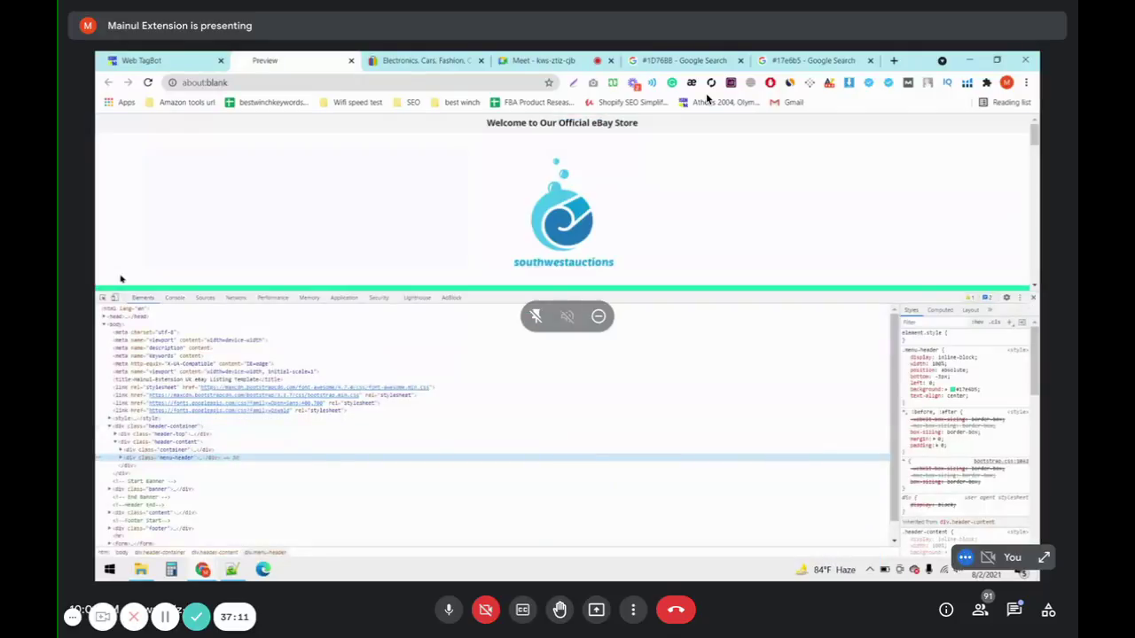
{"action": "scroll", "coordinate": [124, 220], "scroll_direction": "down", "scroll_amount": 1}
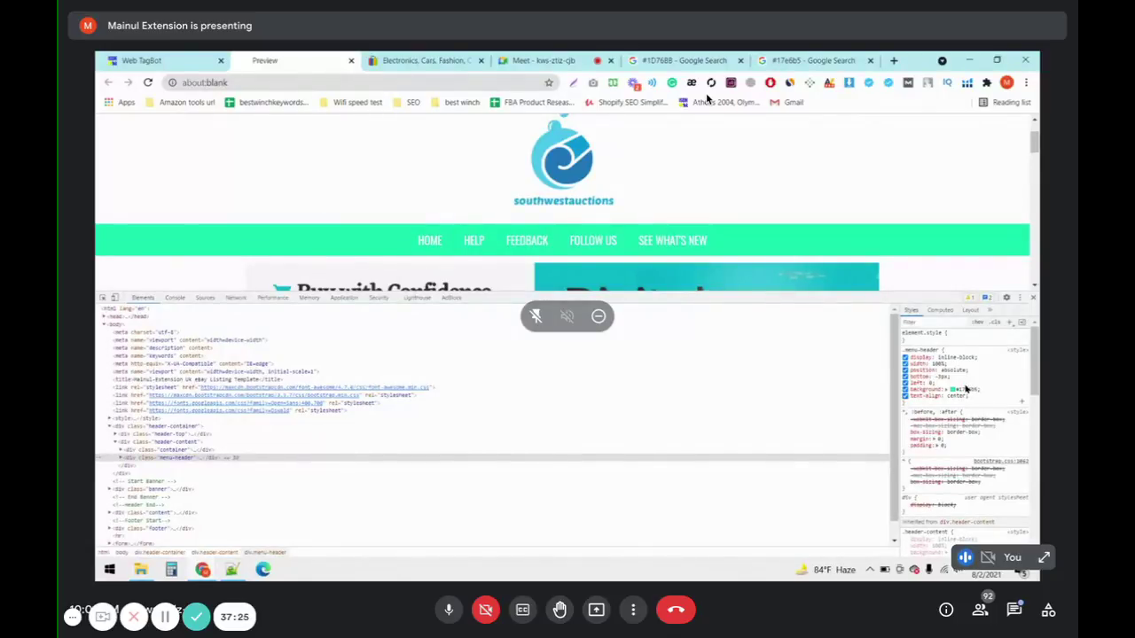
{"action": "left_click", "coordinate": [965, 391]}
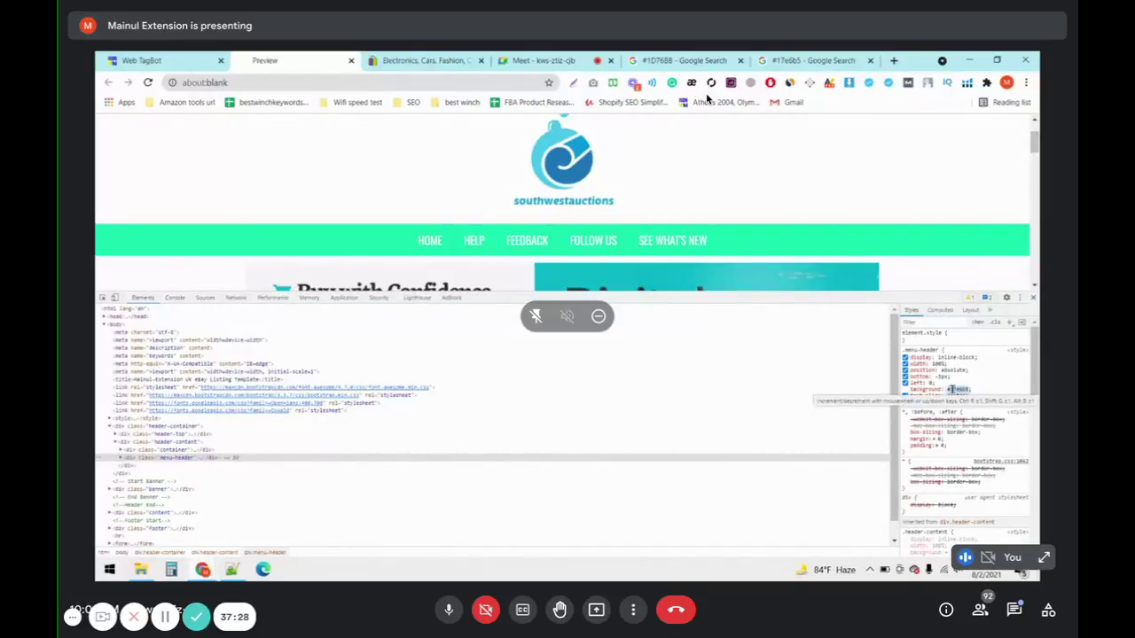
{"action": "right_click", "coordinate": [952, 390]}
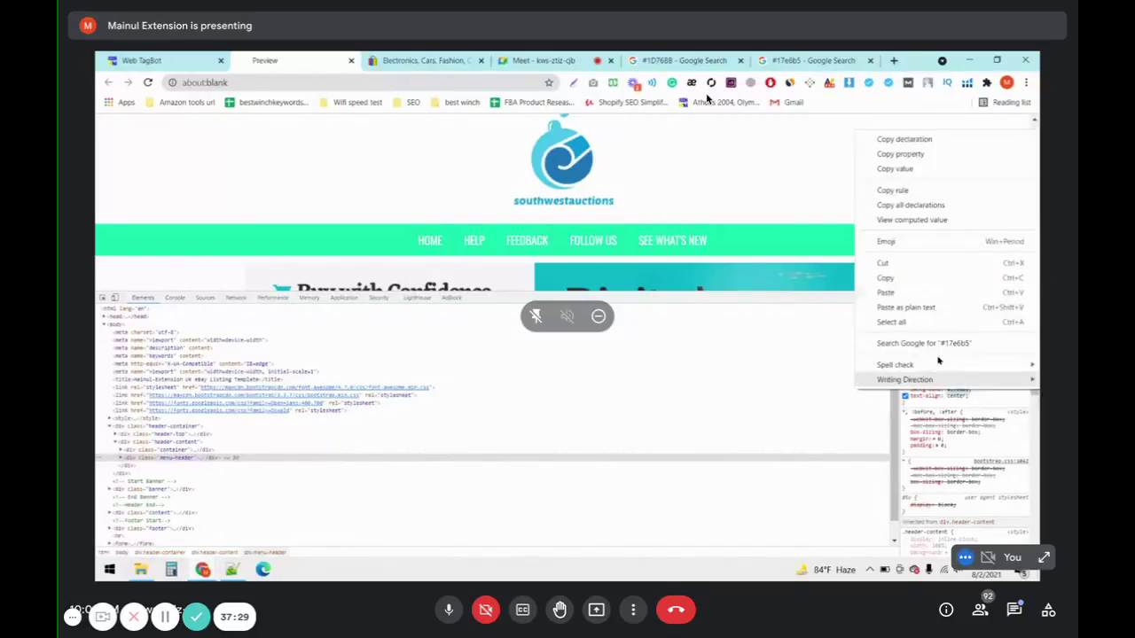
{"action": "left_click", "coordinate": [887, 279]}
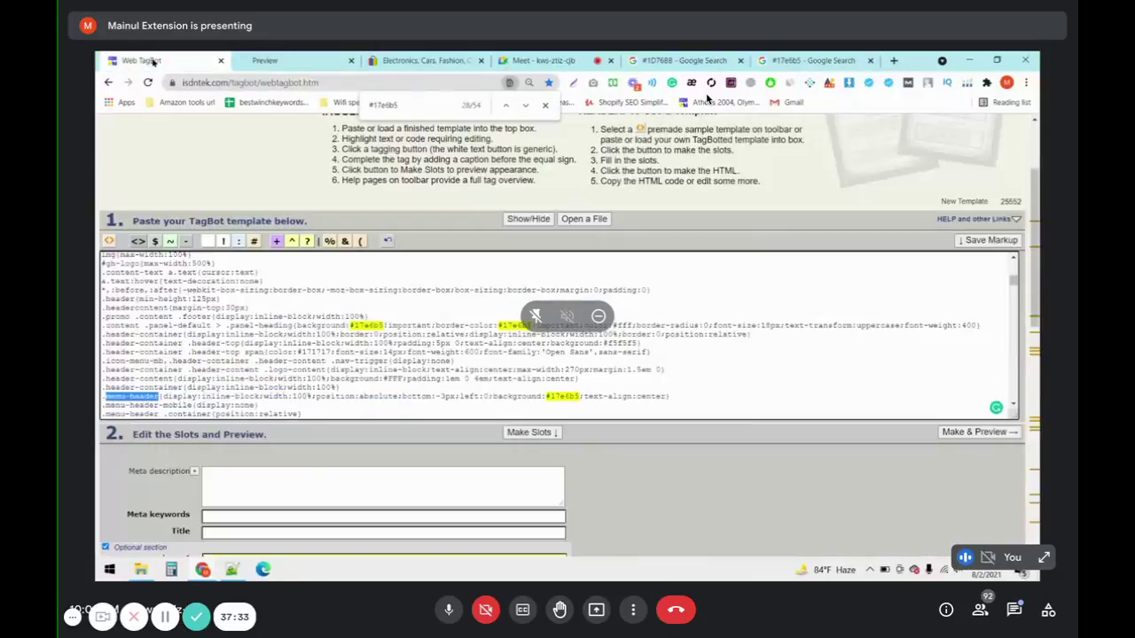
Step: Search the Web TagBot template code for the copied colour code #17e6b5
{"action": "left_click", "coordinate": [152, 61]}
{"action": "left_click", "coordinate": [282, 278]}
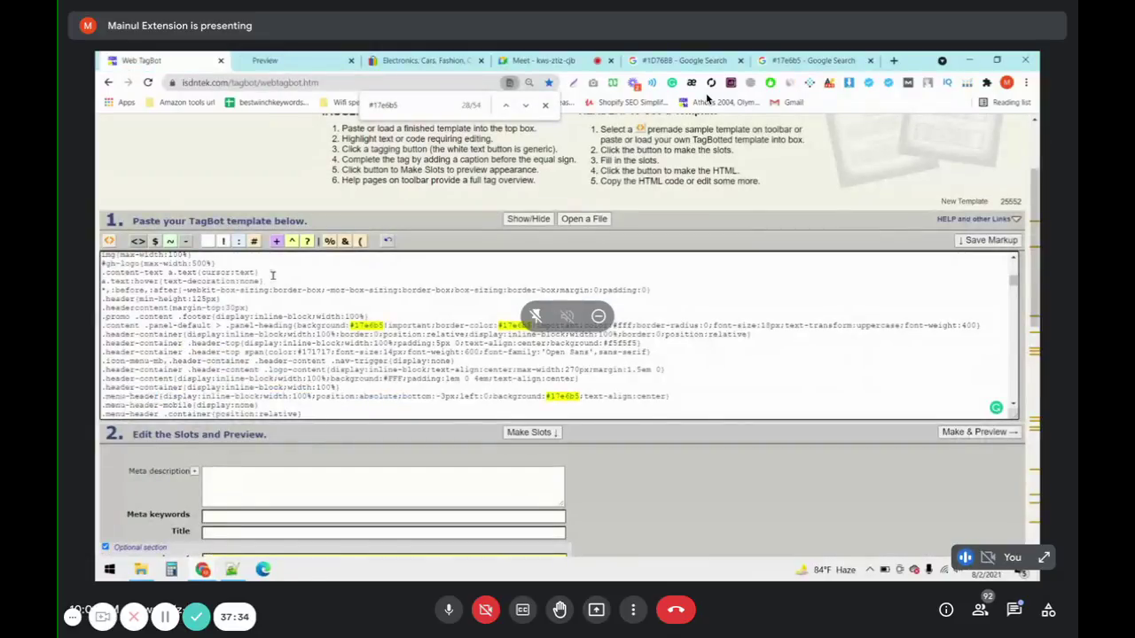
{"action": "key", "text": "ctrl+f"}
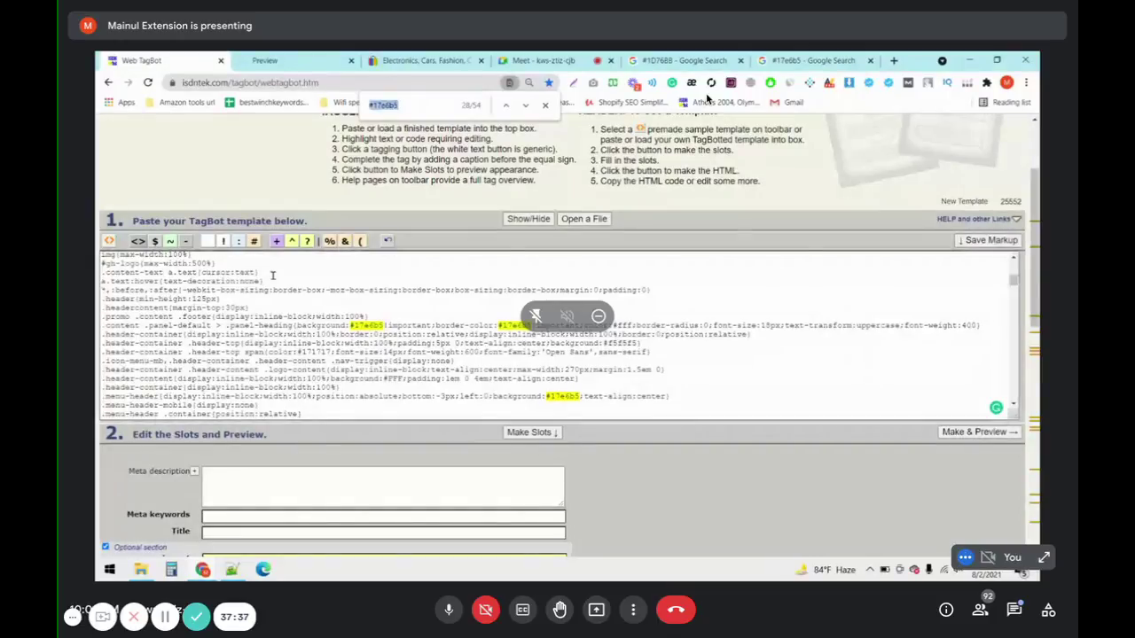
{"action": "key", "text": "ctrl+v"}
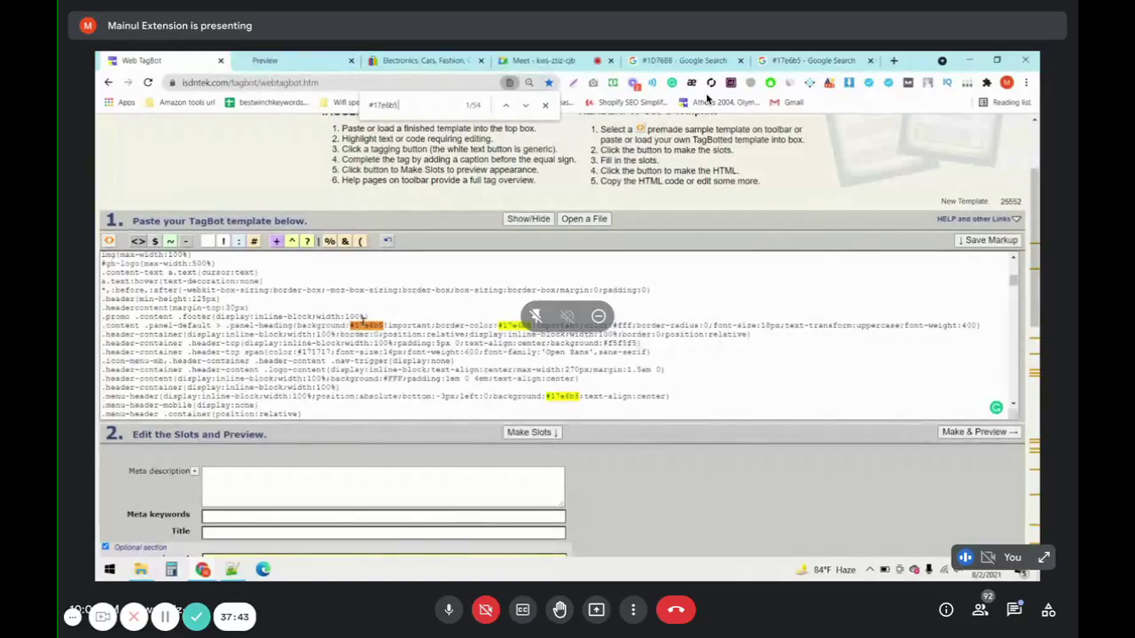
Step: Close the preview's developer tools and look through its green headings down to the footer and back to the header
{"action": "left_click", "coordinate": [265, 61]}
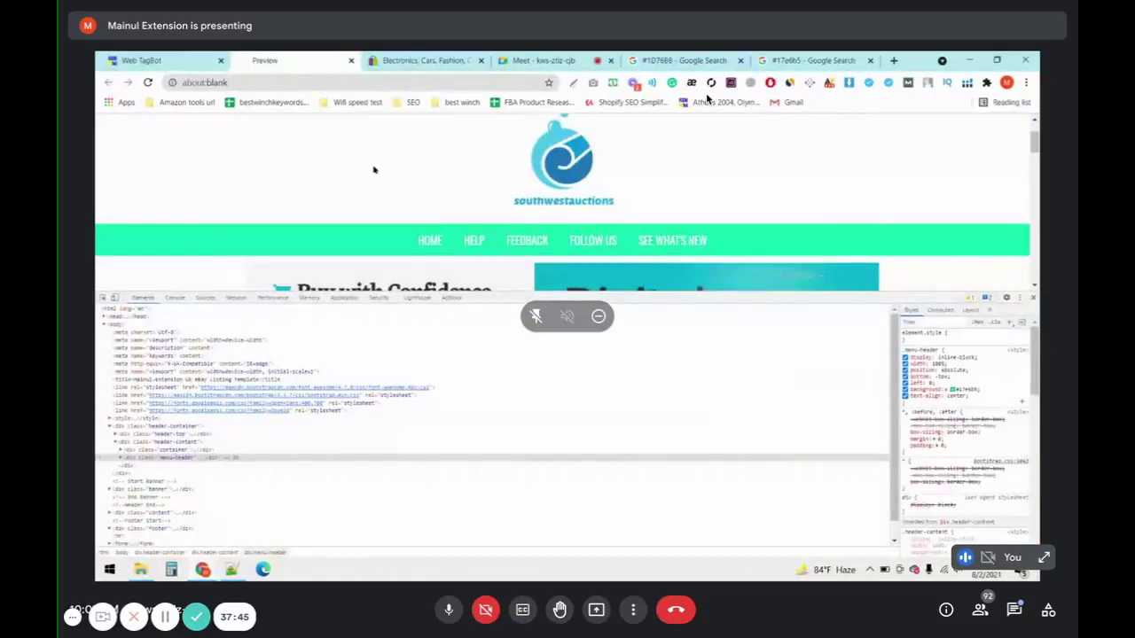
{"action": "left_click", "coordinate": [1036, 298]}
{"action": "scroll", "coordinate": [181, 250], "scroll_direction": "down", "scroll_amount": 3}
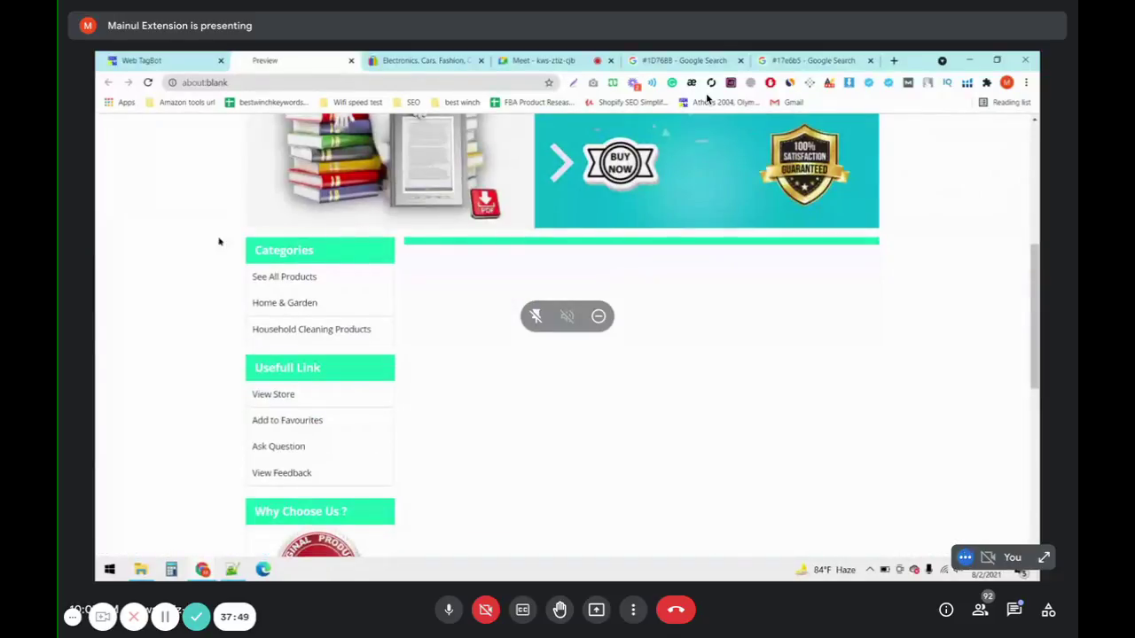
{"action": "scroll", "coordinate": [296, 257], "scroll_direction": "down", "scroll_amount": 2}
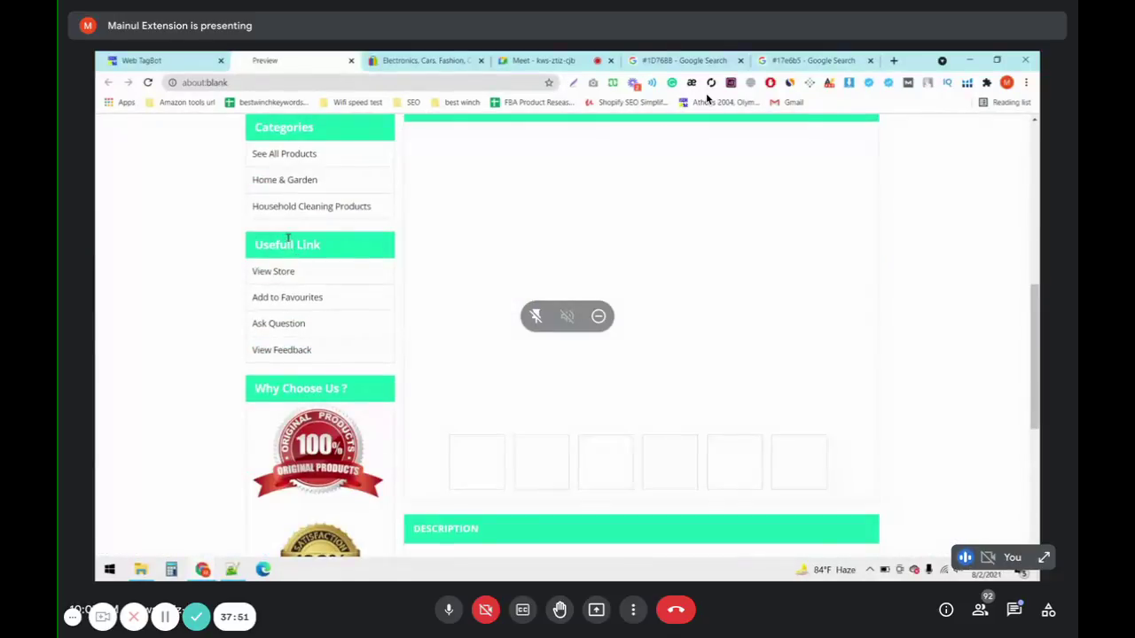
{"action": "scroll", "coordinate": [323, 381], "scroll_direction": "down", "scroll_amount": 2}
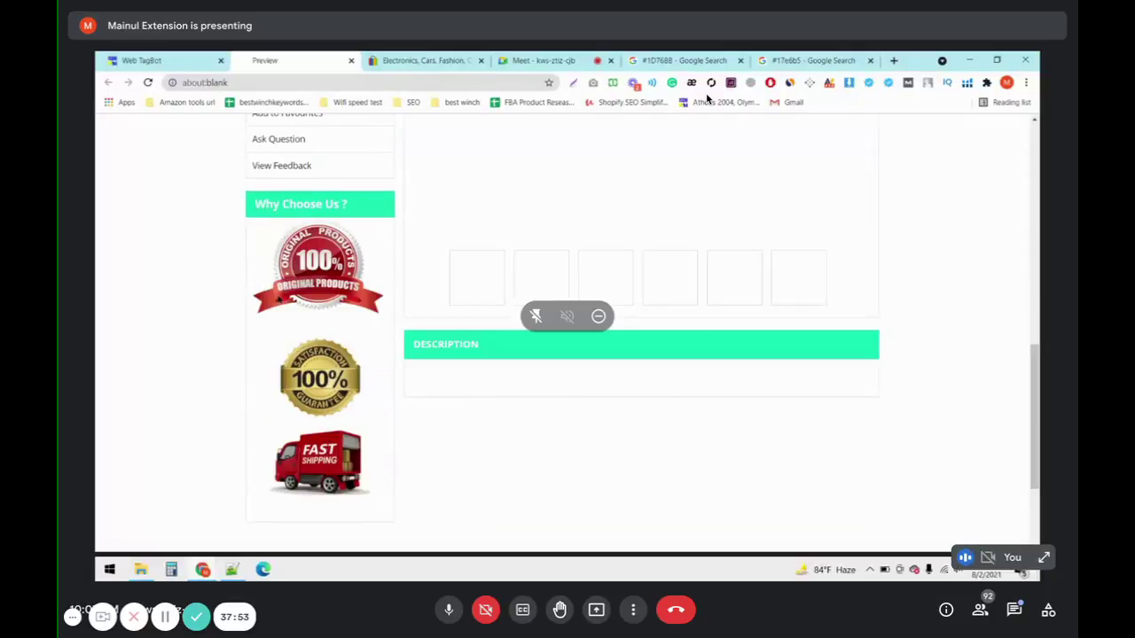
{"action": "scroll", "coordinate": [387, 304], "scroll_direction": "down", "scroll_amount": 2}
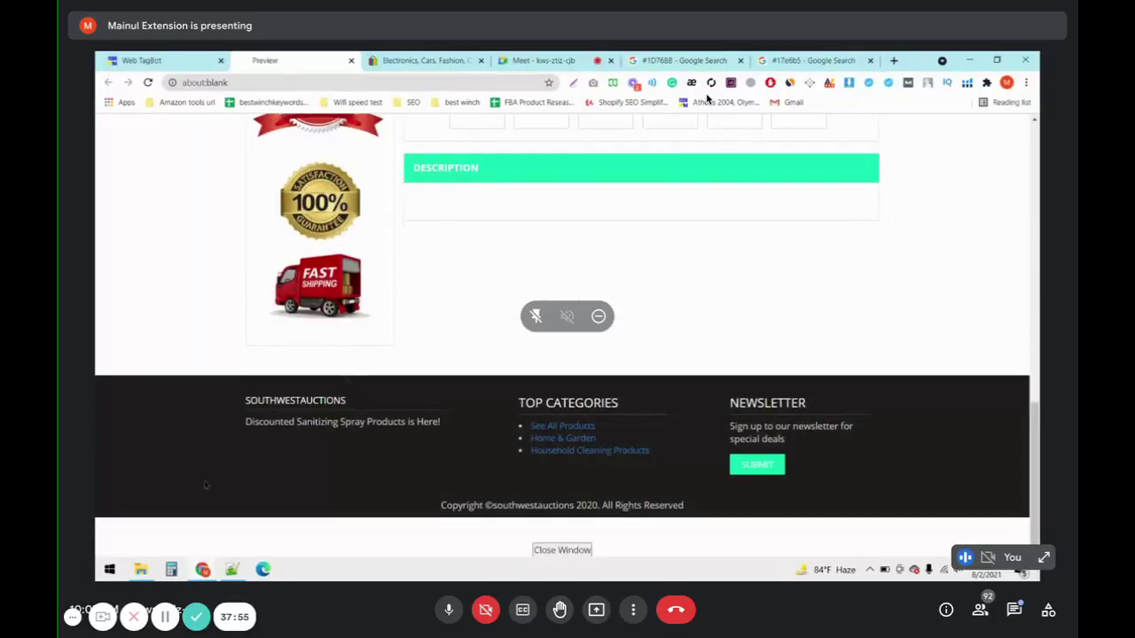
{"action": "scroll", "coordinate": [128, 281], "scroll_direction": "up", "scroll_amount": 10}
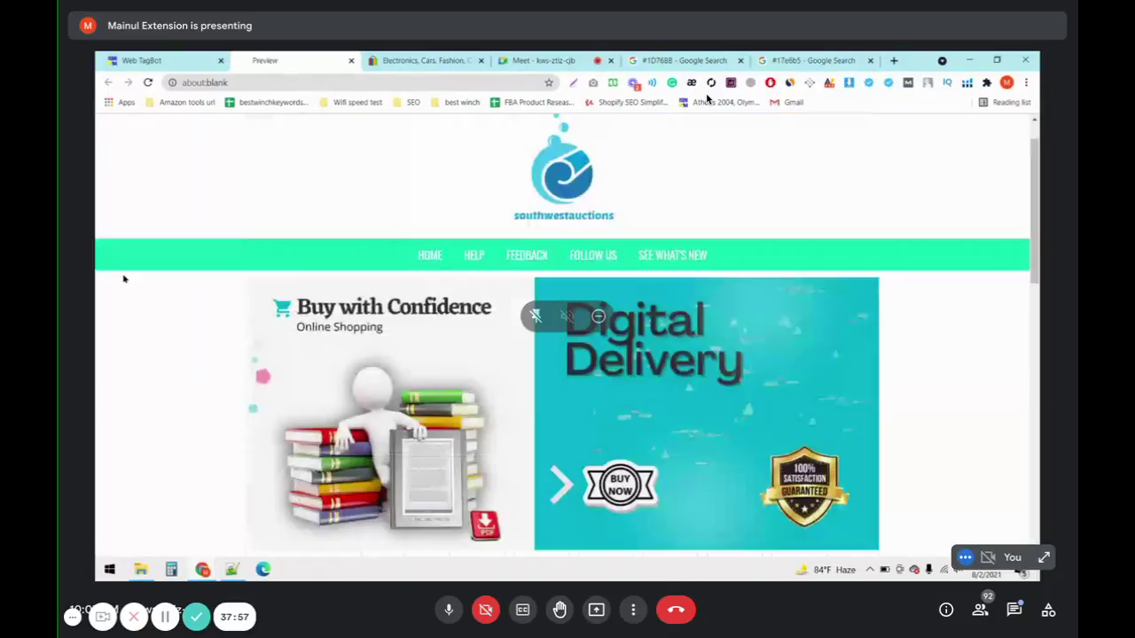
{"action": "scroll", "coordinate": [125, 280], "scroll_direction": "up", "scroll_amount": 1}
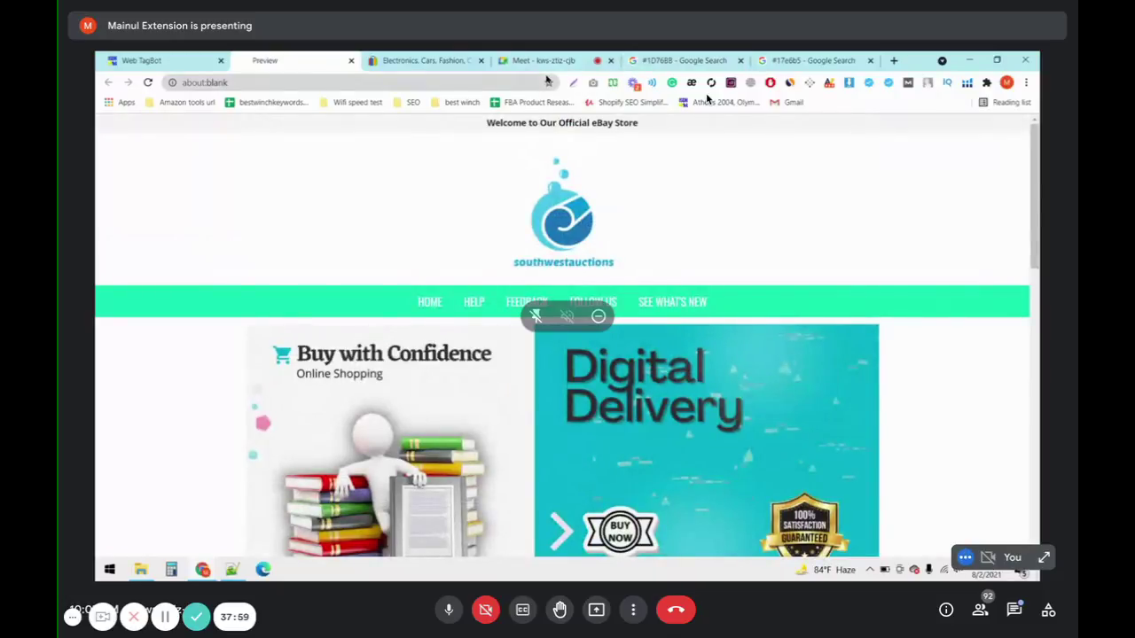
Step: Return to the Google colour picker search and highlight the code #17e6b5 in its query
{"action": "left_click", "coordinate": [814, 62]}
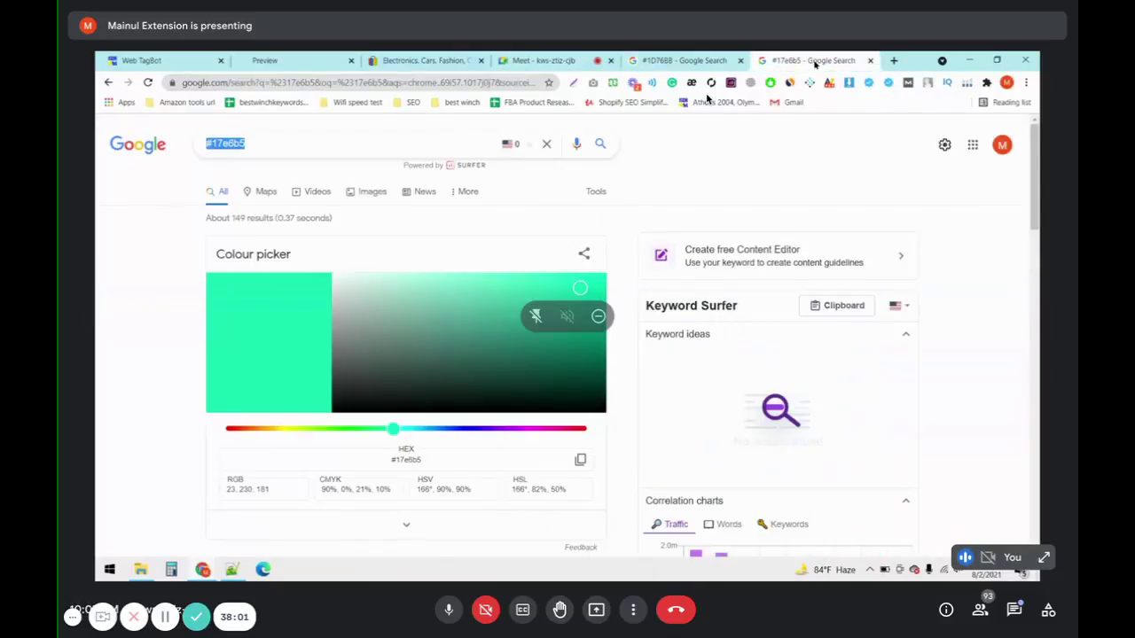
{"action": "left_click", "coordinate": [282, 145]}
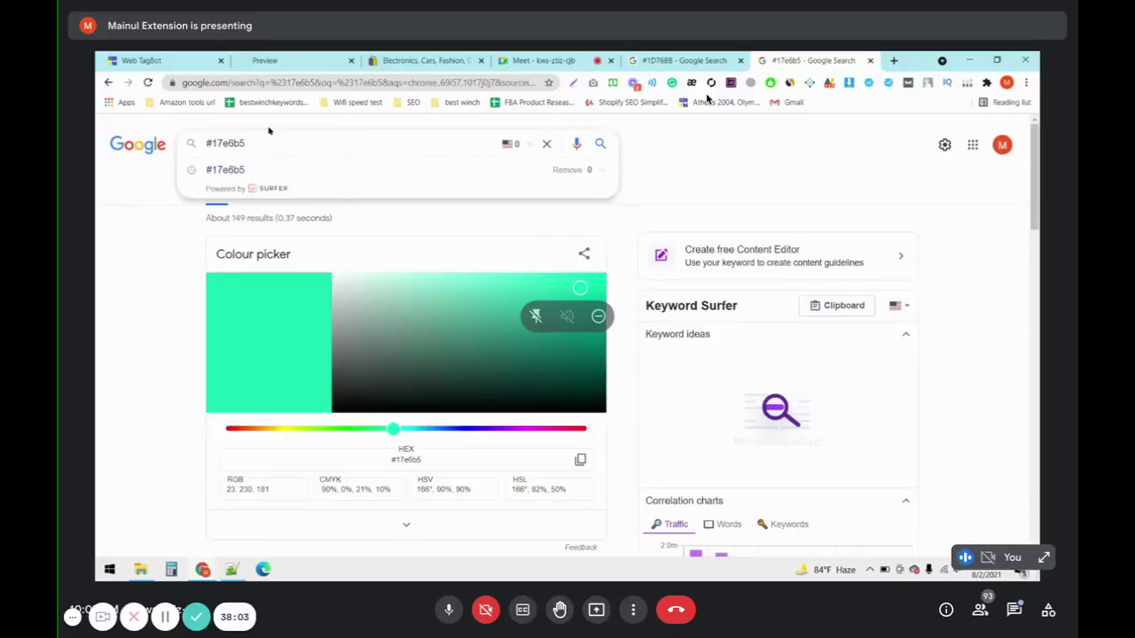
{"action": "left_click_drag", "start_coordinate": [268, 140], "coordinate": [205, 149]}
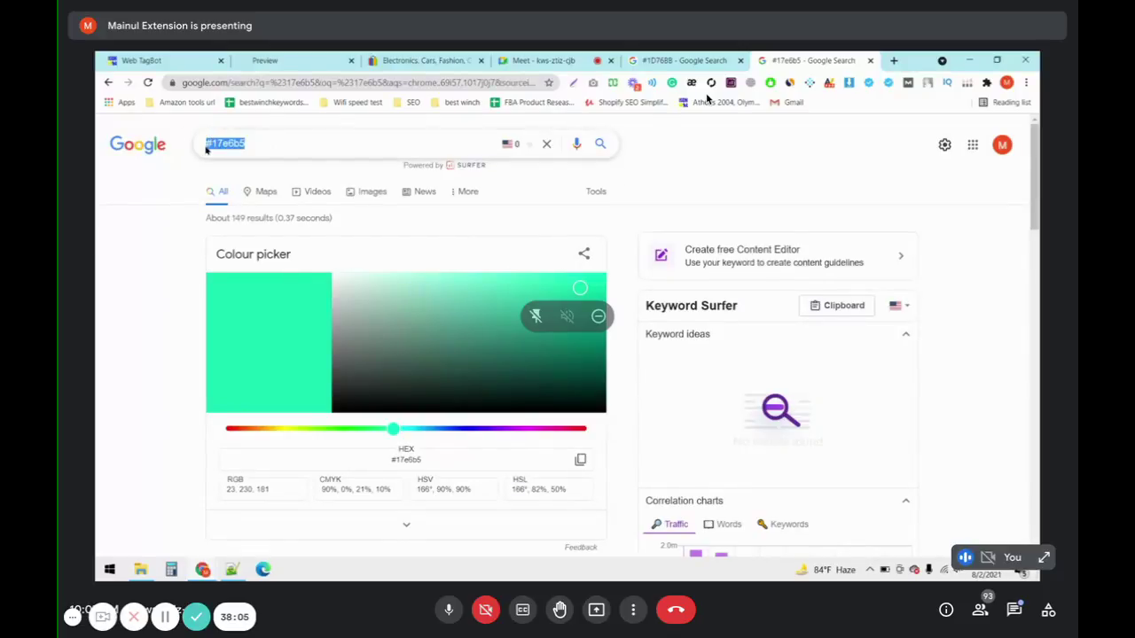
{"action": "left_click", "coordinate": [126, 274]}
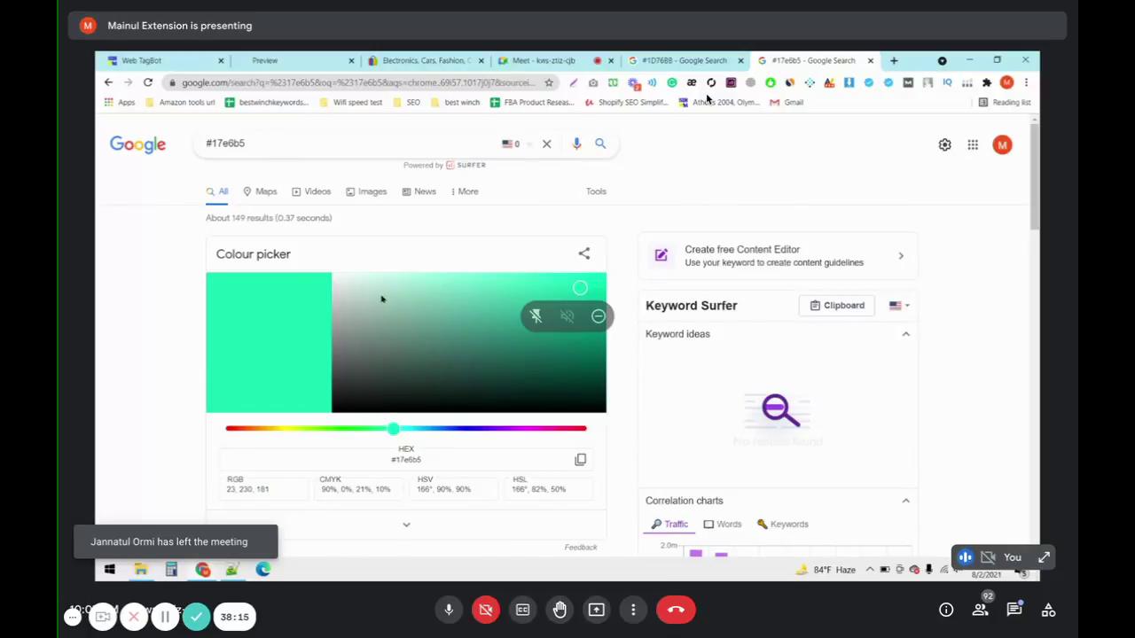
Step: Choose the near-black colour #000504 in the Google colour picker and copy its HEX code
{"action": "left_click", "coordinate": [600, 409]}
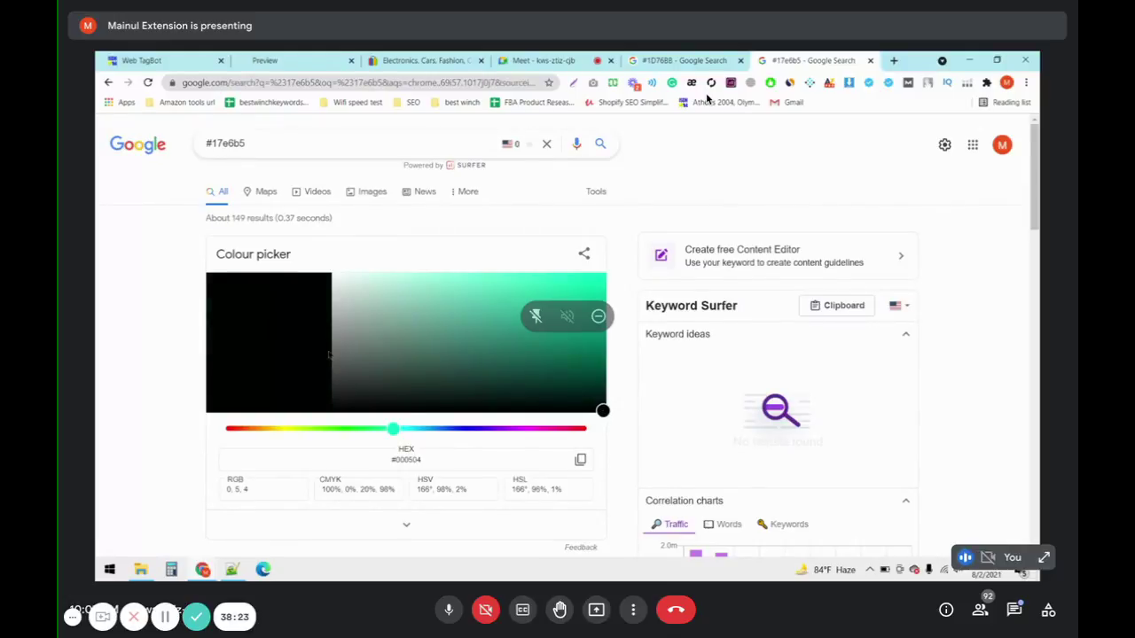
{"action": "double_click", "coordinate": [408, 459]}
{"action": "left_click", "coordinate": [396, 460]}
{"action": "left_click_drag", "start_coordinate": [425, 462], "coordinate": [386, 461]}
{"action": "right_click", "coordinate": [406, 460]}
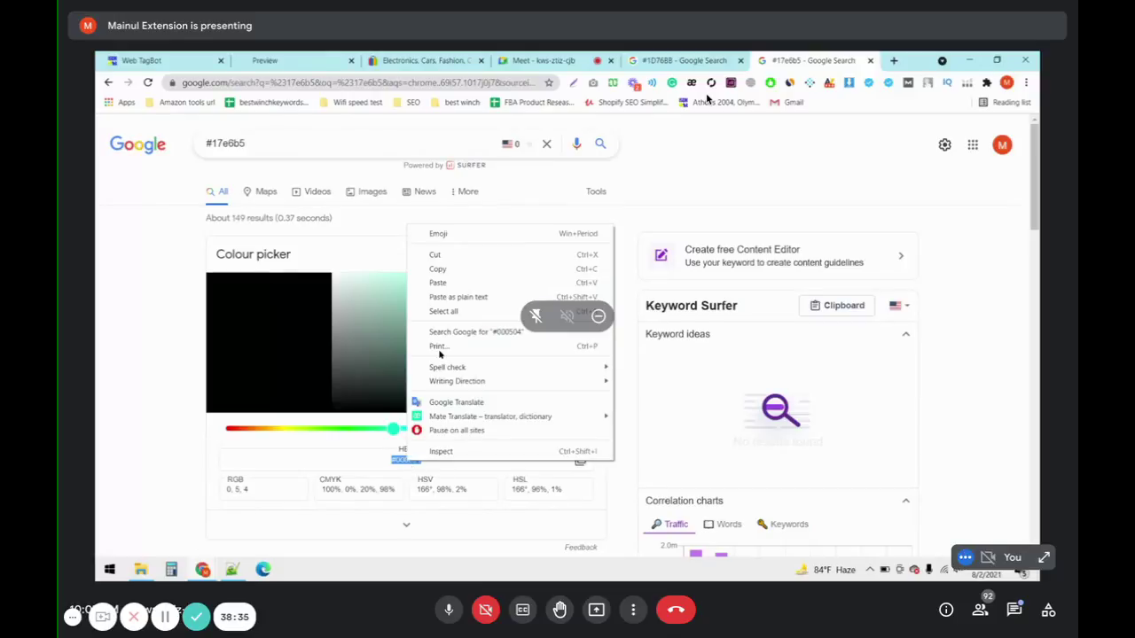
{"action": "left_click", "coordinate": [439, 269]}
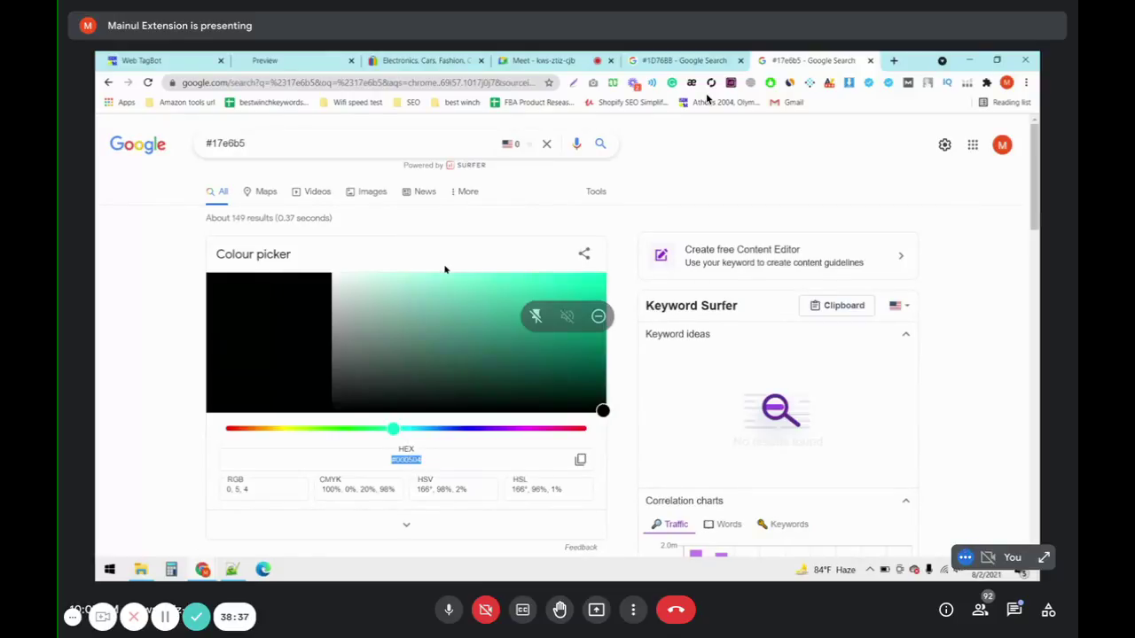
Step: Set the .menu-header background colour to the copied #000504 in the Web TagBot template code and regenerate the preview
{"action": "left_click", "coordinate": [144, 62]}
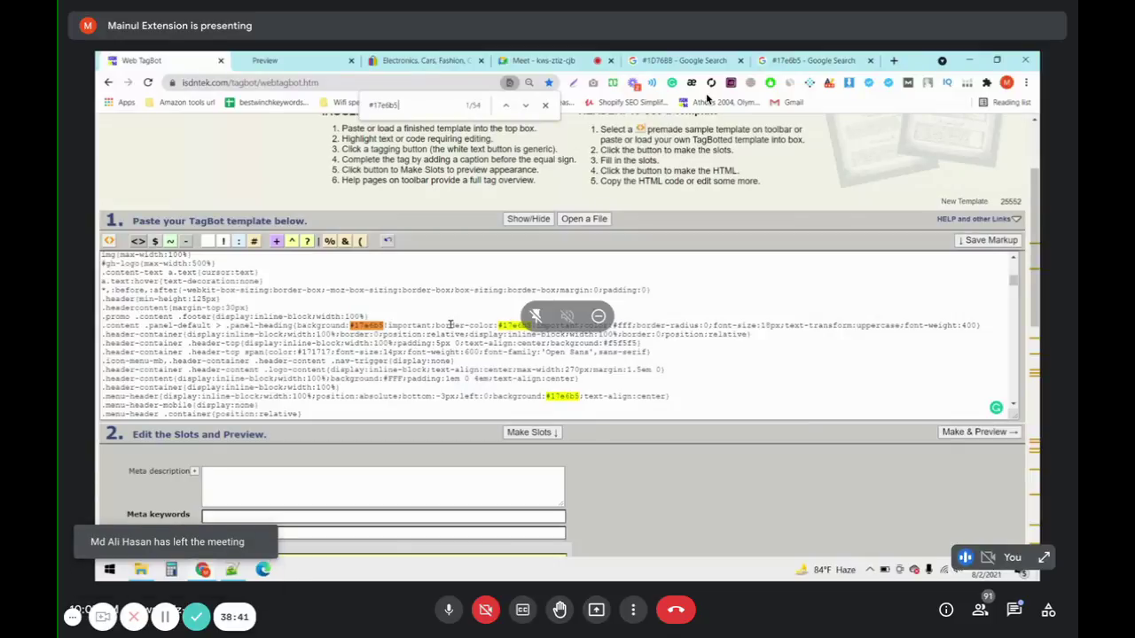
{"action": "left_click", "coordinate": [592, 380]}
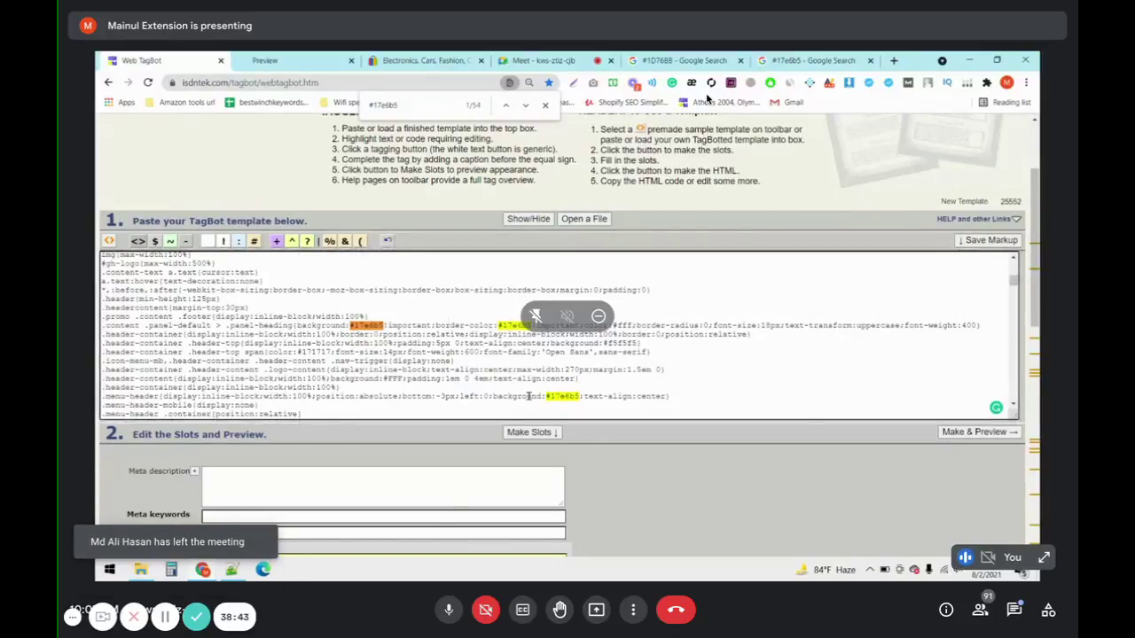
{"action": "left_click_drag", "start_coordinate": [495, 397], "coordinate": [578, 393]}
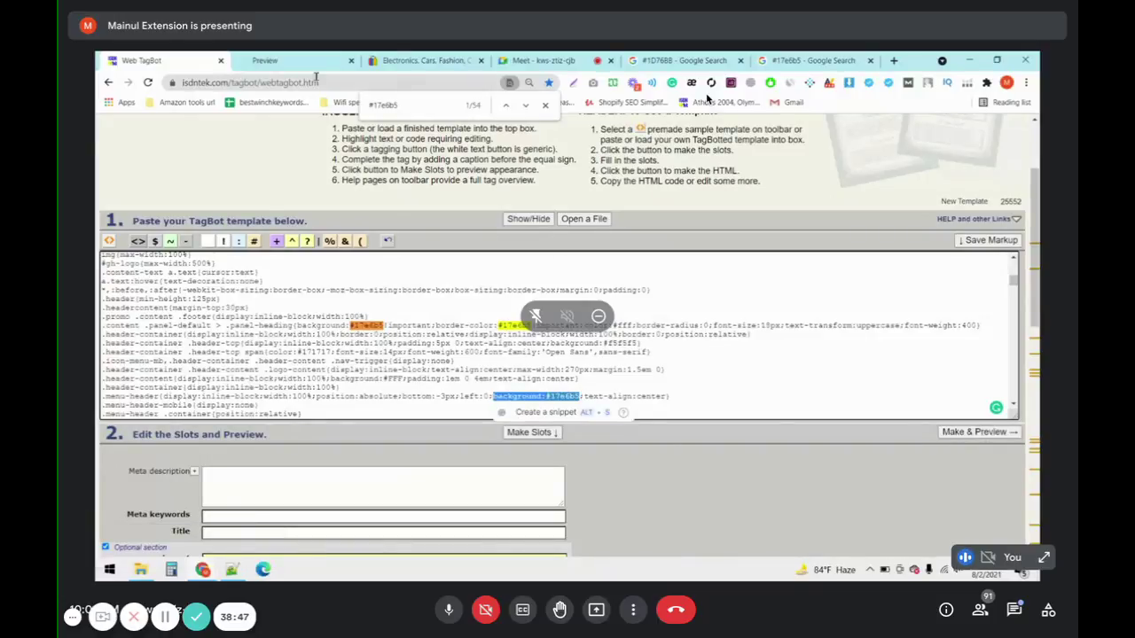
{"action": "left_click", "coordinate": [287, 62]}
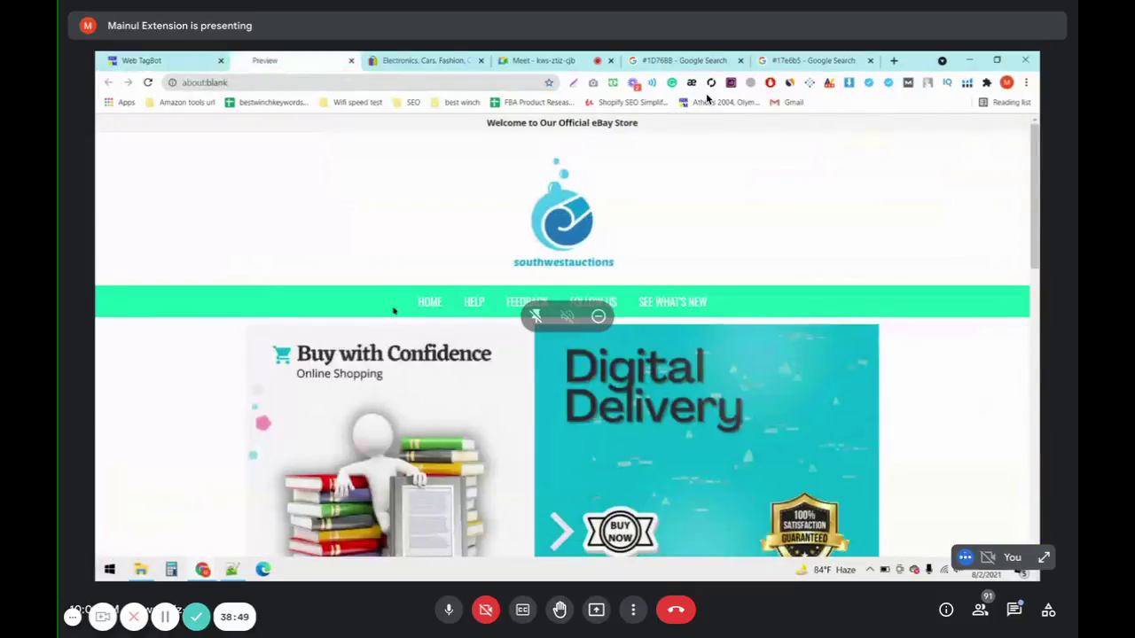
{"action": "left_click", "coordinate": [160, 62]}
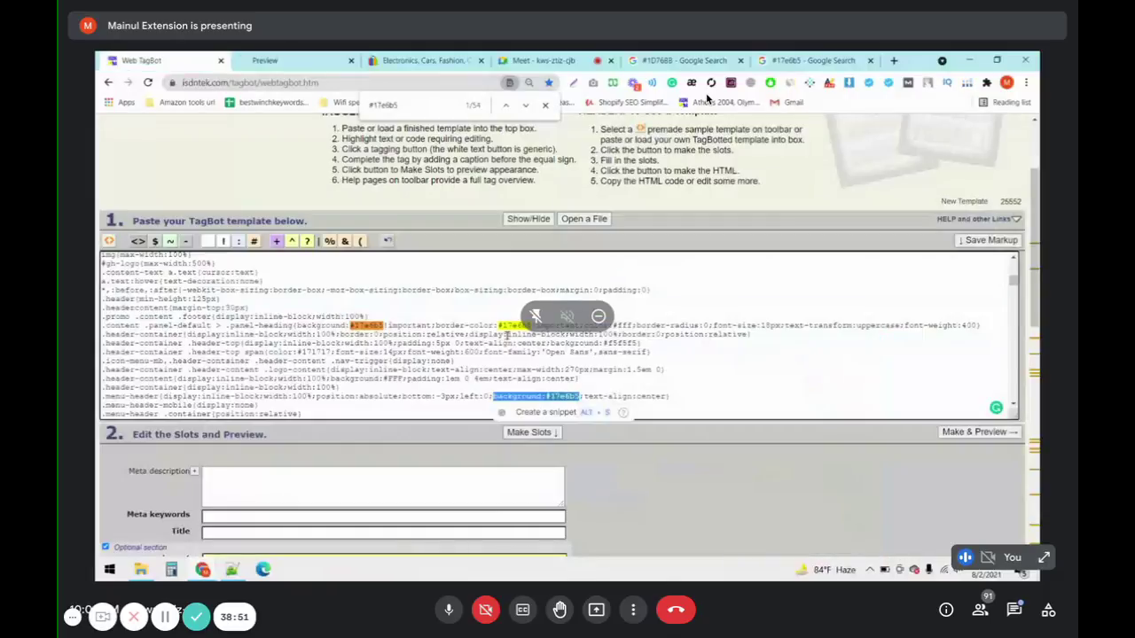
{"action": "left_click", "coordinate": [578, 373]}
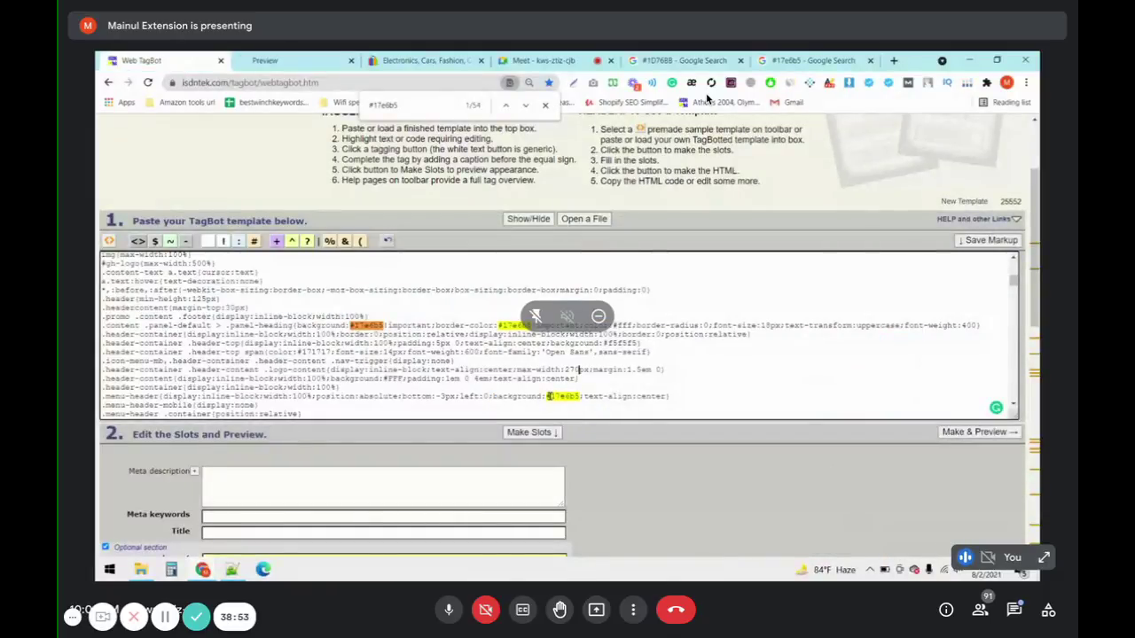
{"action": "left_click_drag", "start_coordinate": [545, 396], "coordinate": [580, 396]}
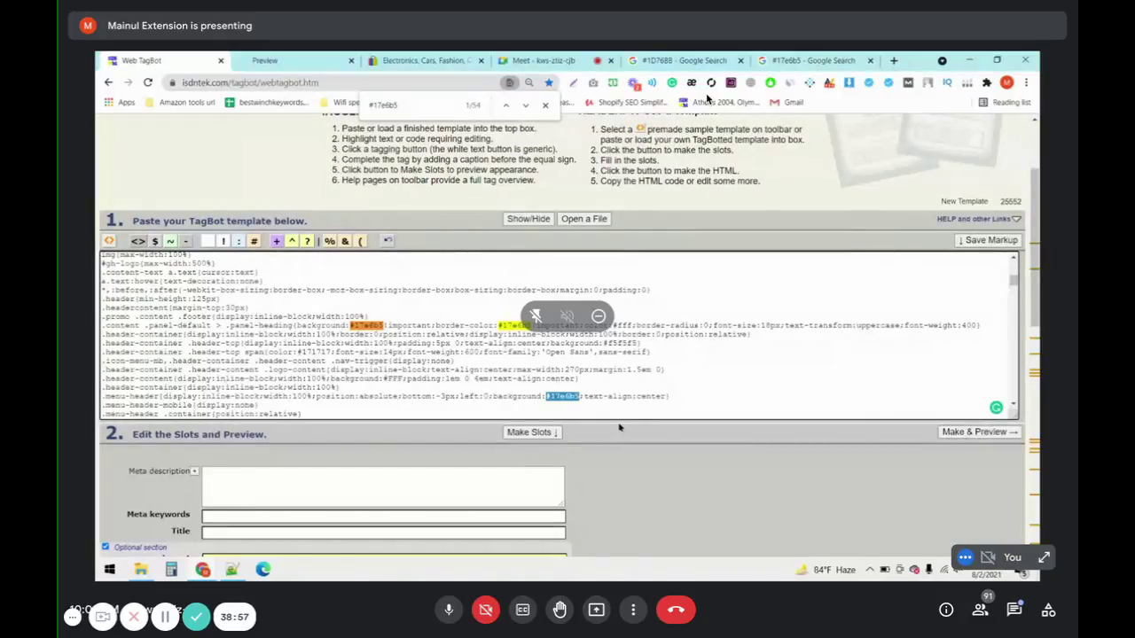
{"action": "key", "text": "ctrl+v"}
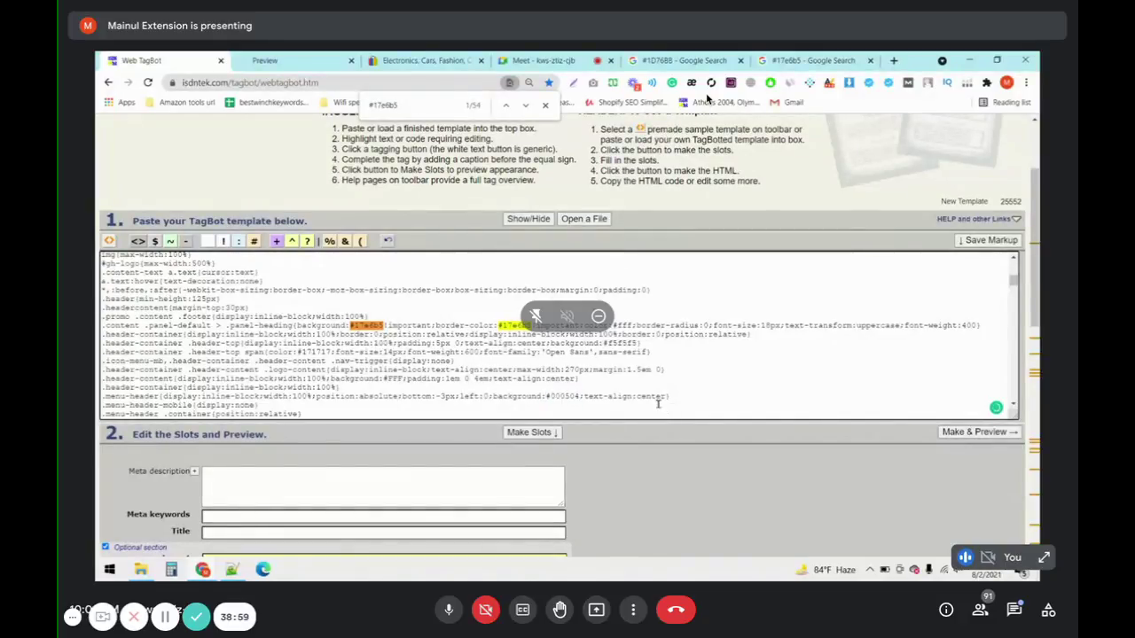
{"action": "left_click", "coordinate": [950, 431]}
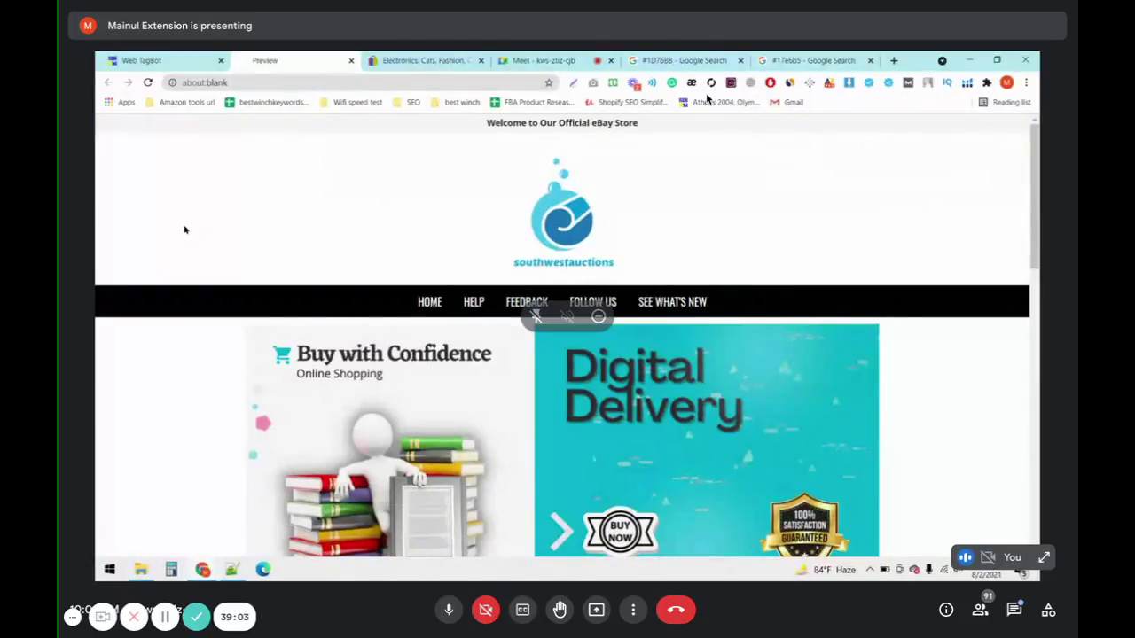
Step: Look over the preview's recoloured menu bar, banners and the category headings below them
{"action": "scroll", "coordinate": [188, 227], "scroll_direction": "down", "scroll_amount": 1}
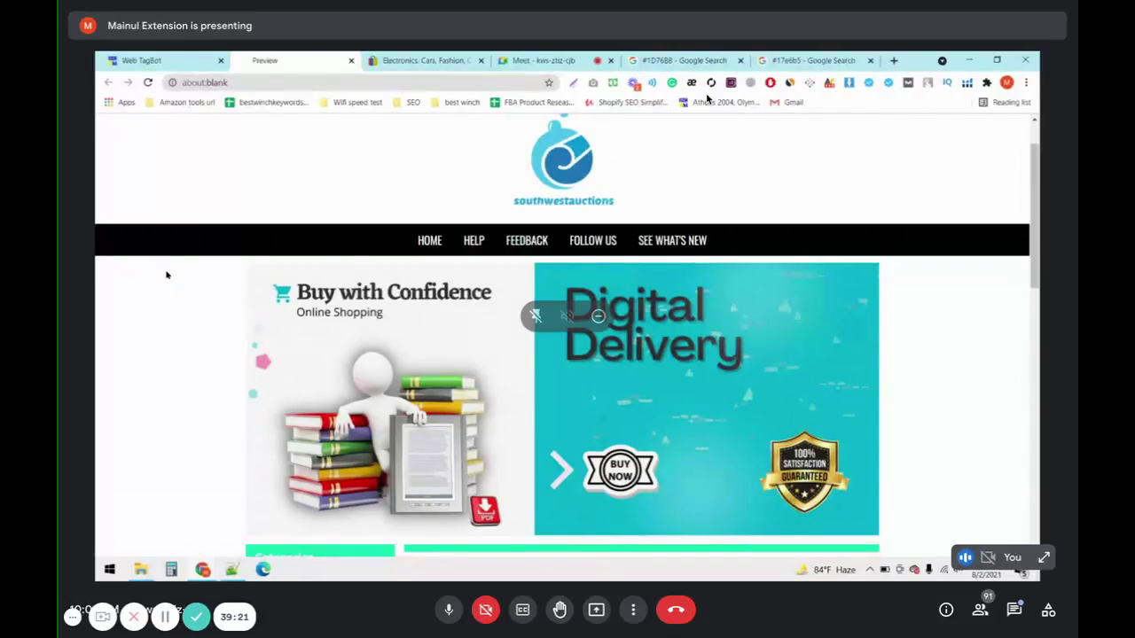
{"action": "scroll", "coordinate": [166, 275], "scroll_direction": "down", "scroll_amount": 2}
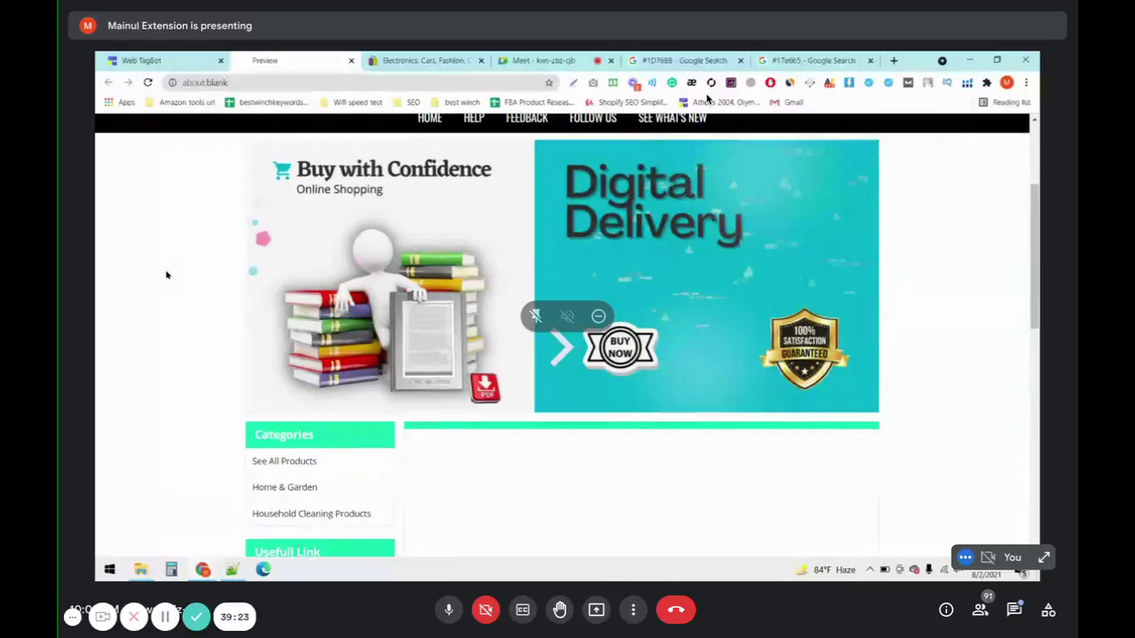
{"action": "scroll", "coordinate": [171, 266], "scroll_direction": "down", "scroll_amount": 1}
{"action": "scroll", "coordinate": [174, 261], "scroll_direction": "up", "scroll_amount": 3}
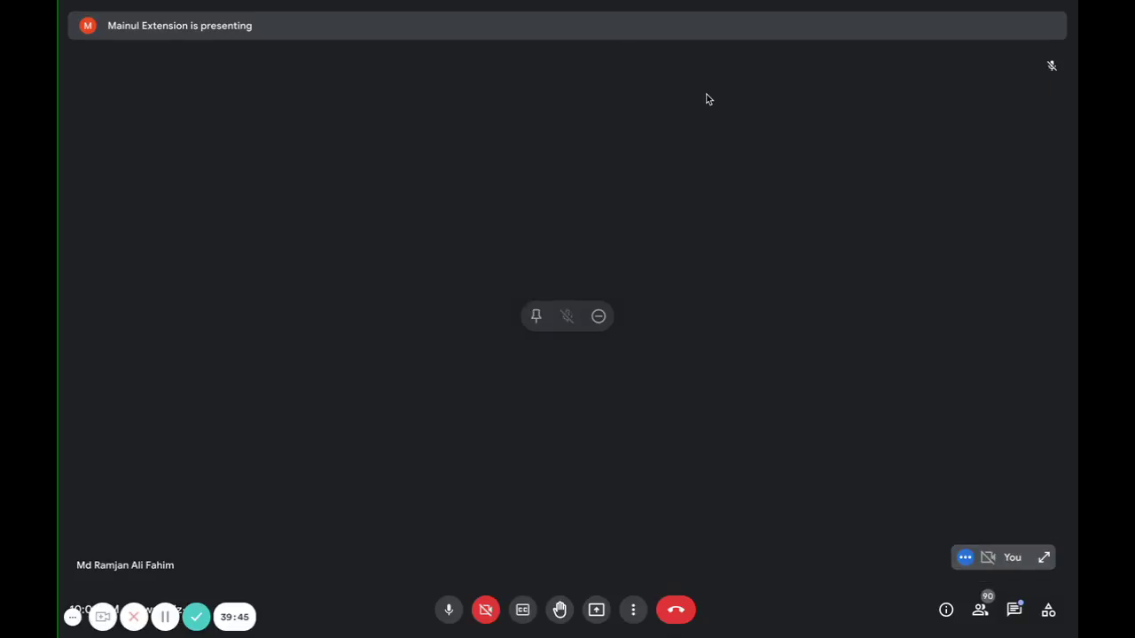
Step: Present the entire screen in the Google Meet call and hide the sharing notice
{"action": "left_click", "coordinate": [597, 612]}
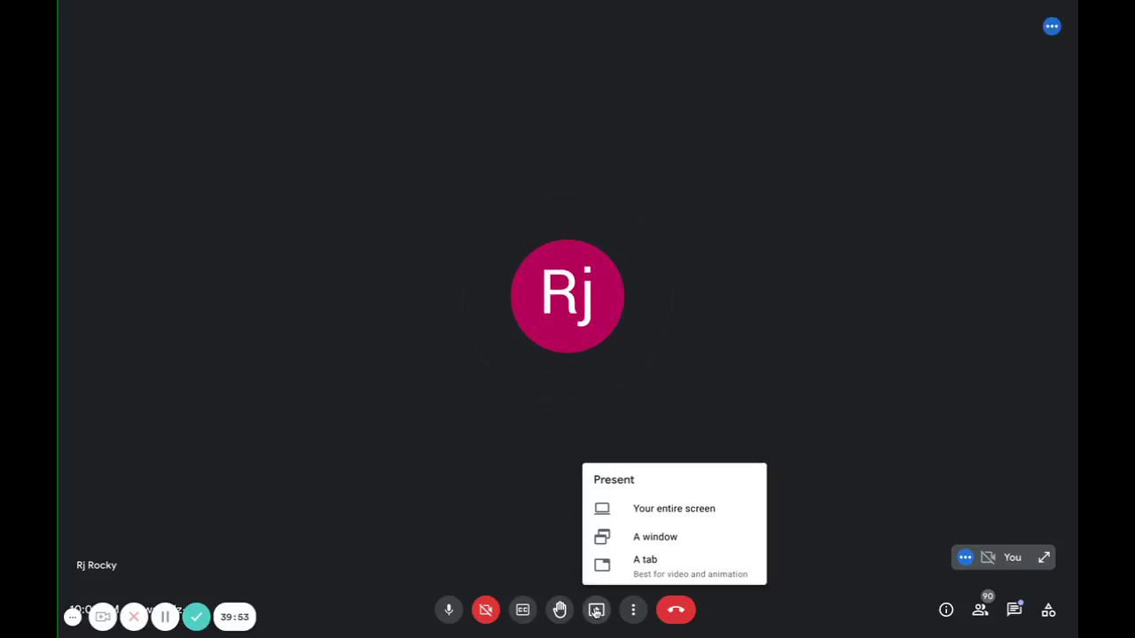
{"action": "left_click", "coordinate": [661, 513]}
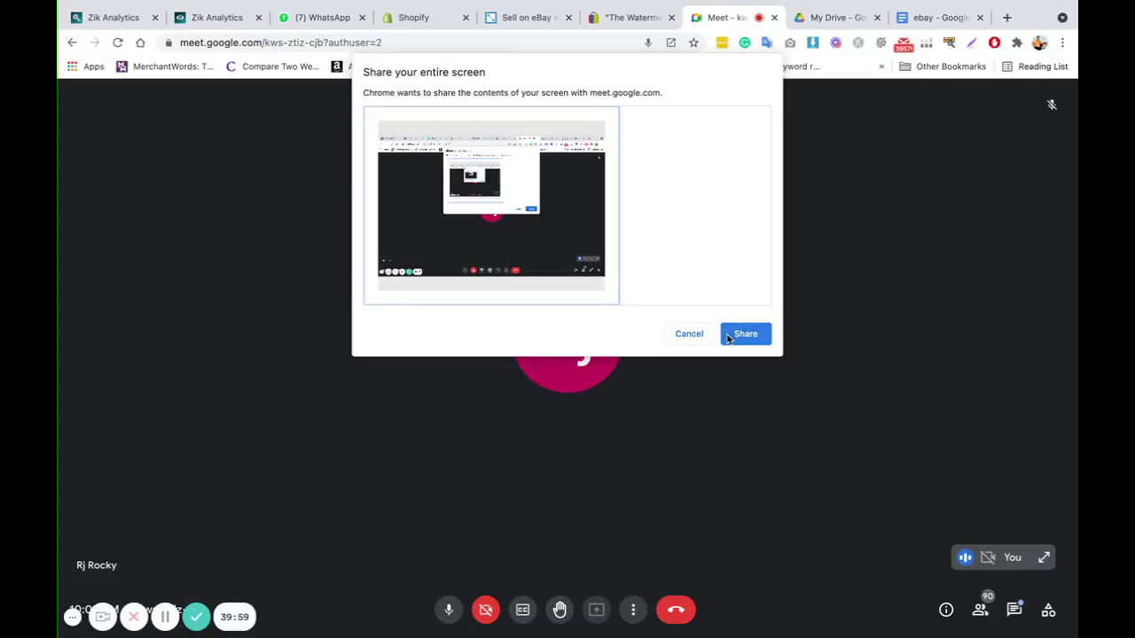
{"action": "left_click", "coordinate": [743, 334]}
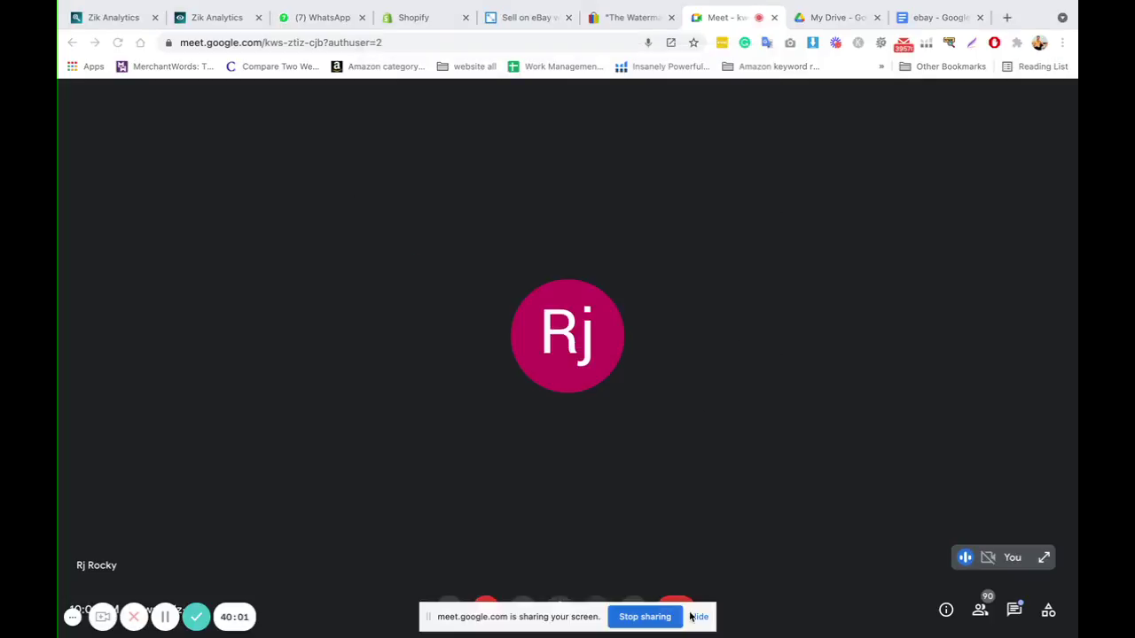
{"action": "left_click", "coordinate": [700, 618]}
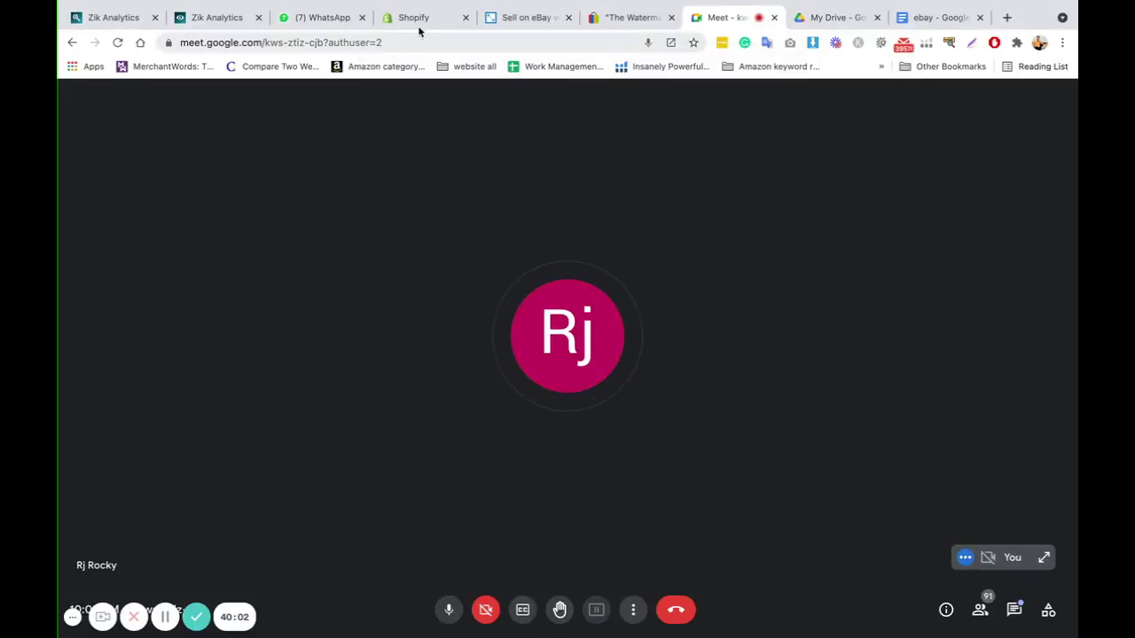
Step: Switch to the Shopify admin's installed apps, view the sales channels available to add, including eBay, and close the list
{"action": "left_click", "coordinate": [418, 23]}
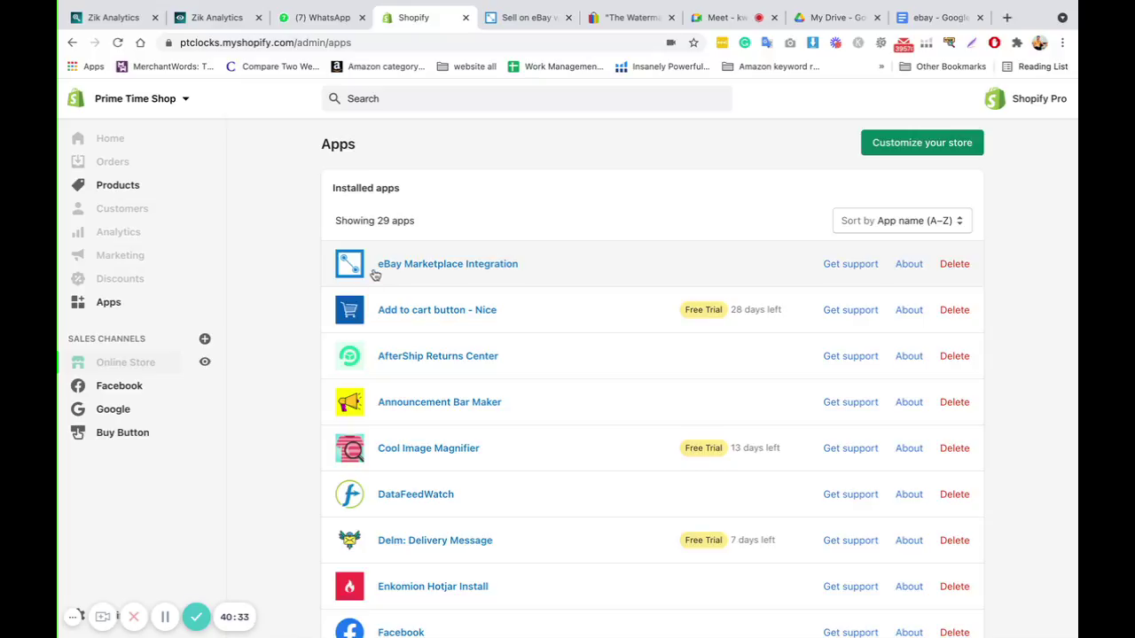
{"action": "left_click", "coordinate": [205, 340]}
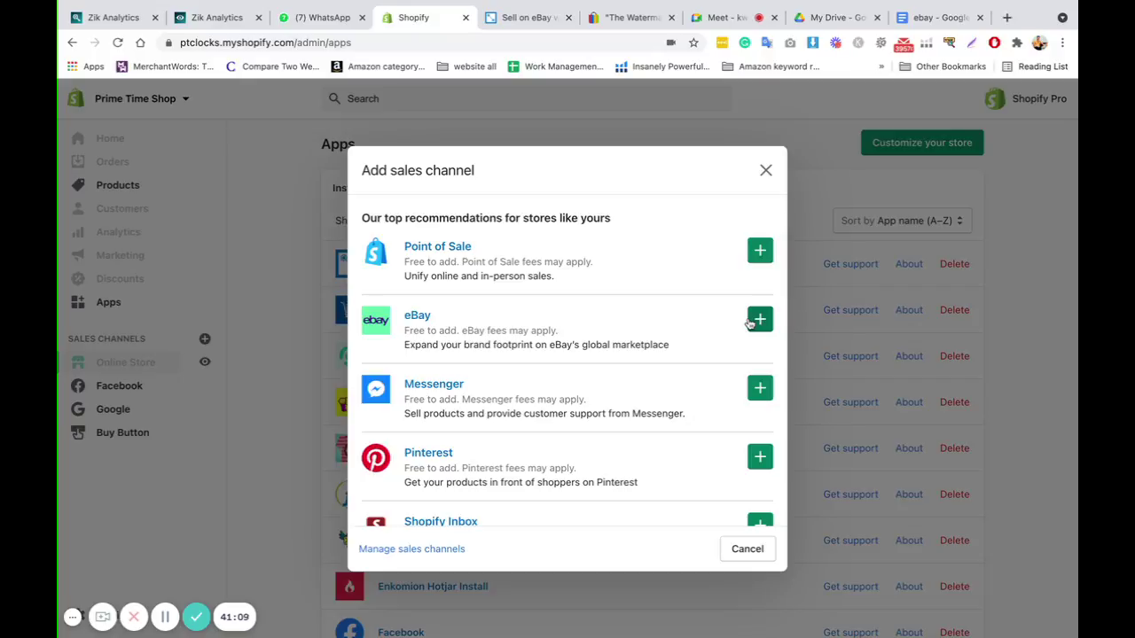
{"action": "left_click", "coordinate": [764, 170]}
Step: Switch to the CedCommerce eBay product list, select "The Boardroom" watch and examine the mass actions offered for it
{"action": "left_click", "coordinate": [525, 17]}
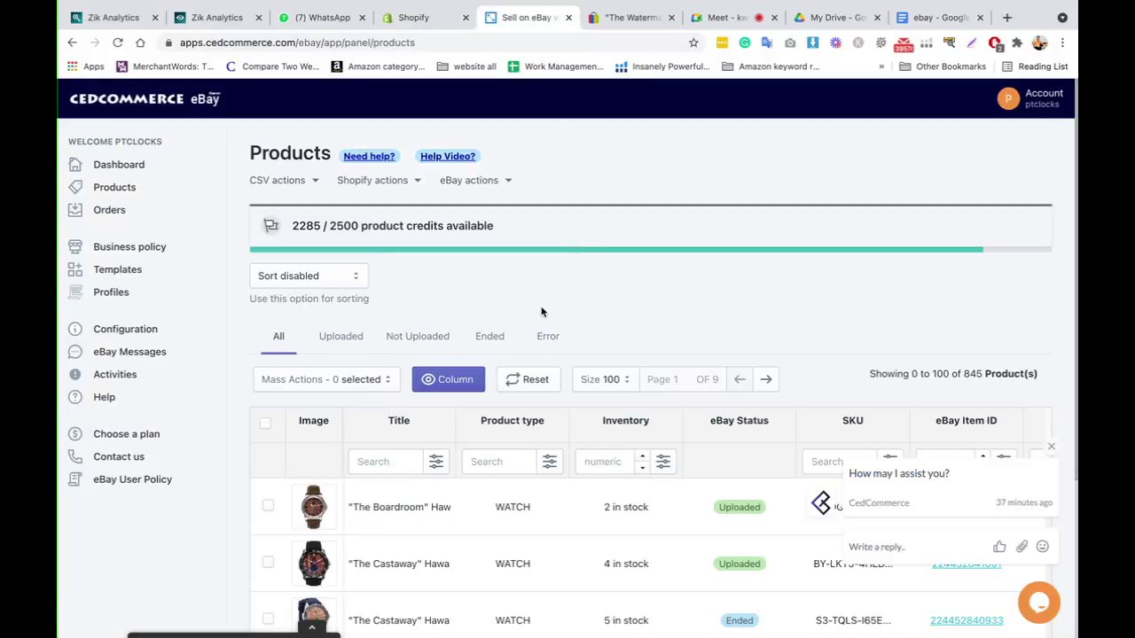
{"action": "scroll", "coordinate": [532, 310], "scroll_direction": "down", "scroll_amount": 2}
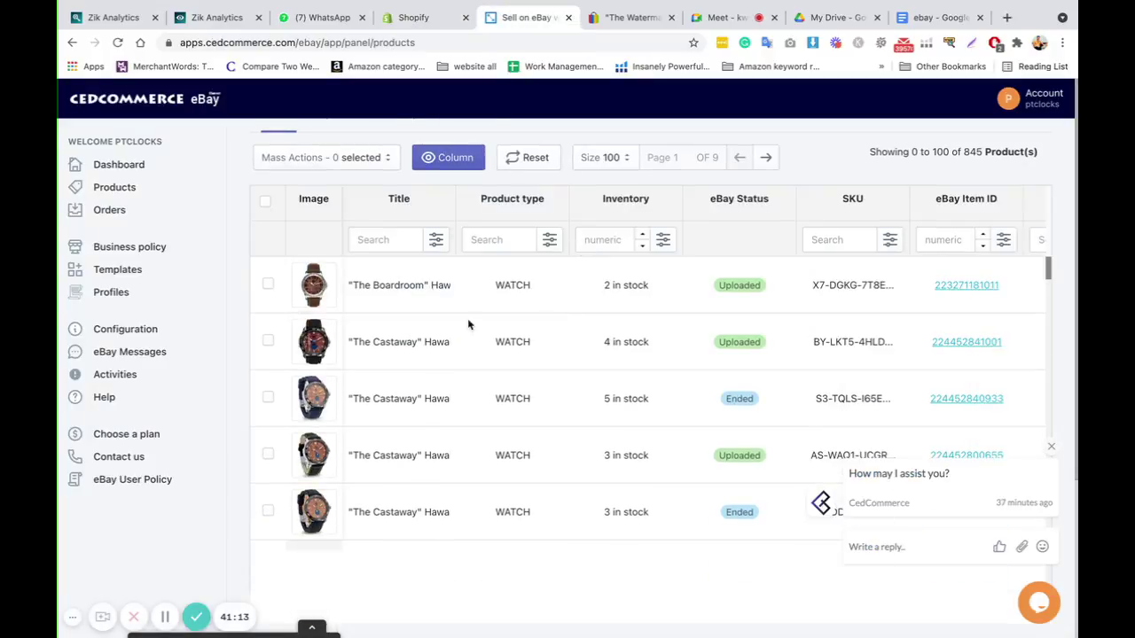
{"action": "left_click", "coordinate": [268, 285]}
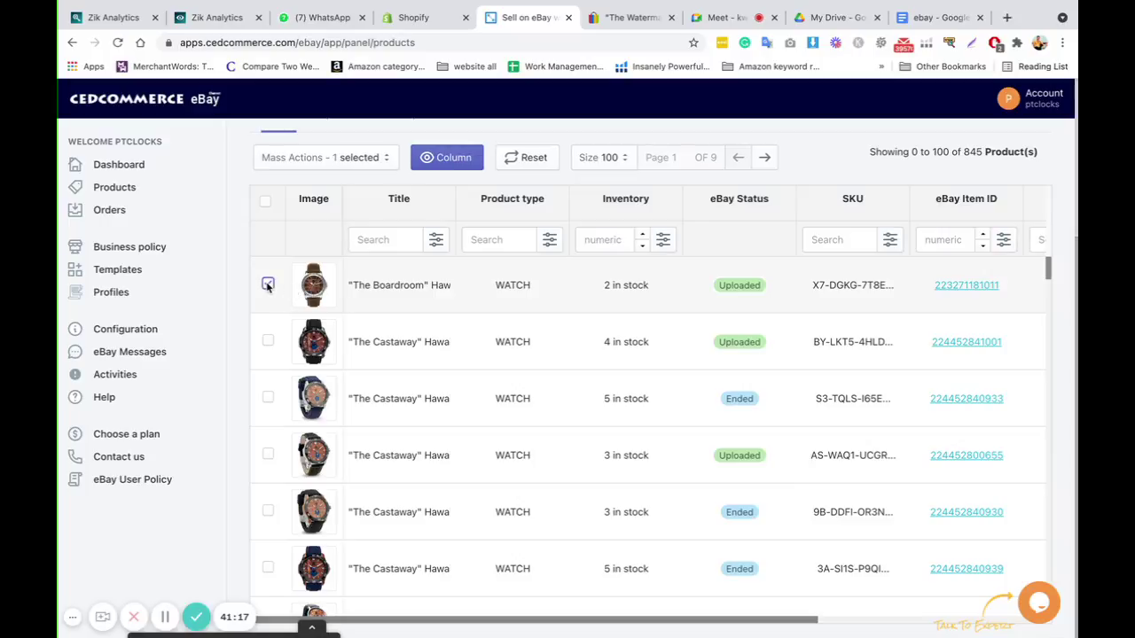
{"action": "scroll", "coordinate": [268, 285], "scroll_direction": "up", "scroll_amount": 1}
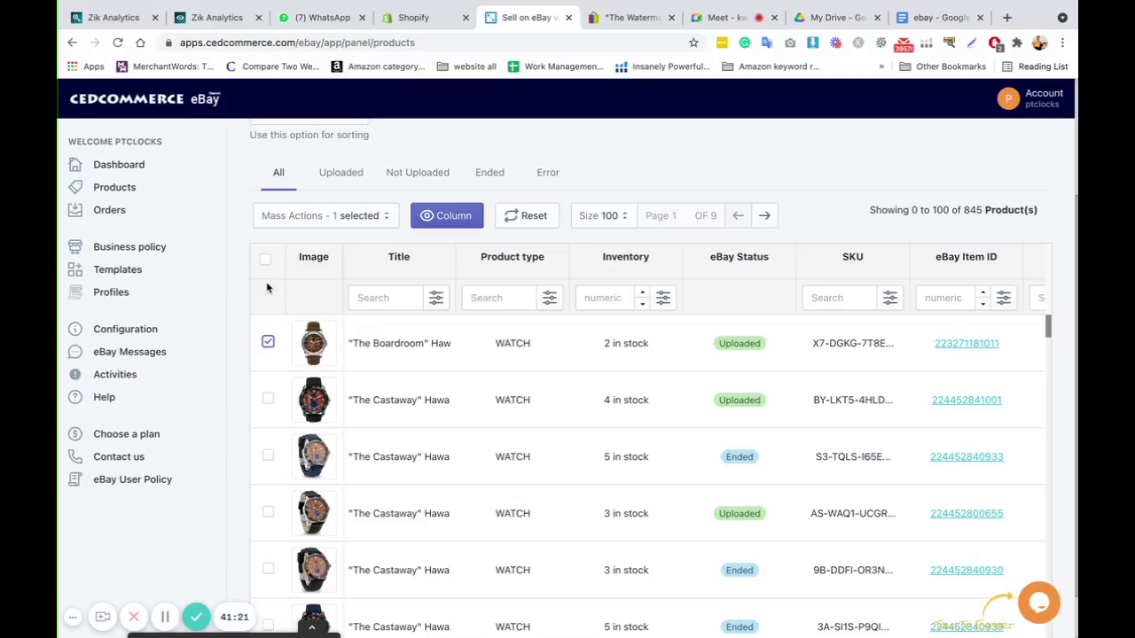
{"action": "left_click", "coordinate": [385, 219]}
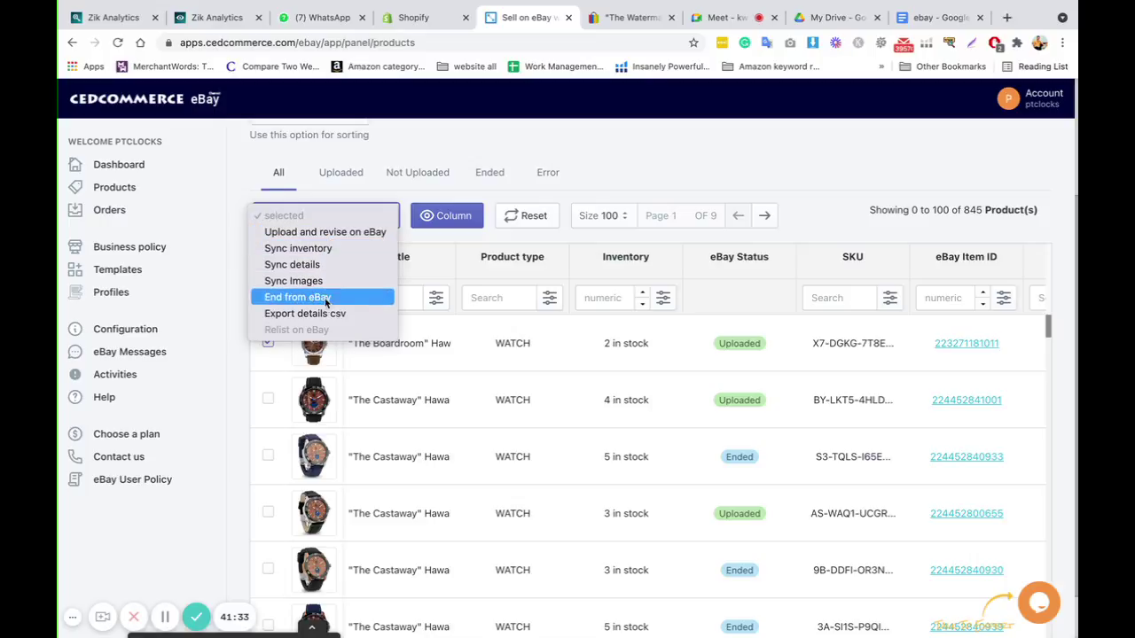
{"action": "left_click", "coordinate": [651, 178]}
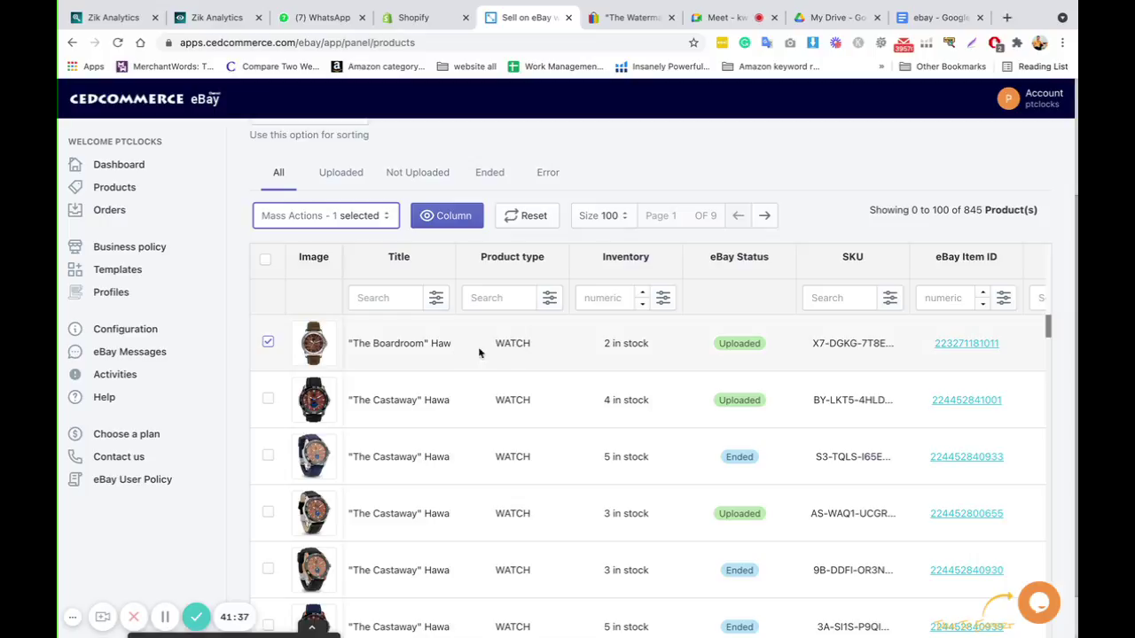
Step: Open "The Boardroom" watch and review its product details, description, dimensions, images, eBay product data and variants
{"action": "left_click", "coordinate": [375, 346]}
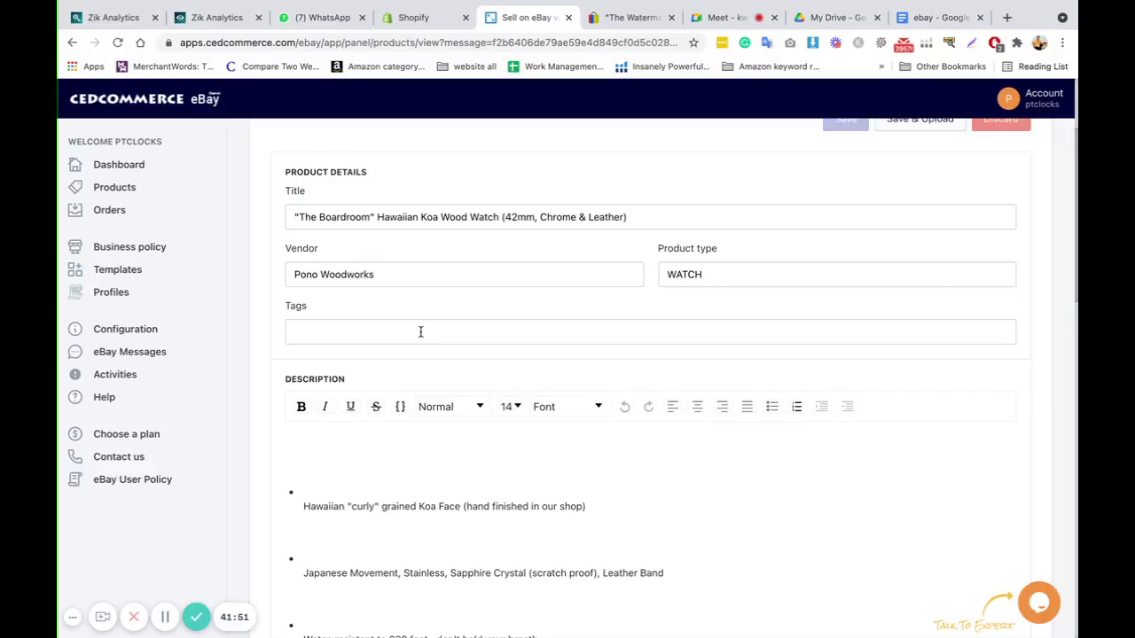
{"action": "scroll", "coordinate": [421, 332], "scroll_direction": "up", "scroll_amount": 4}
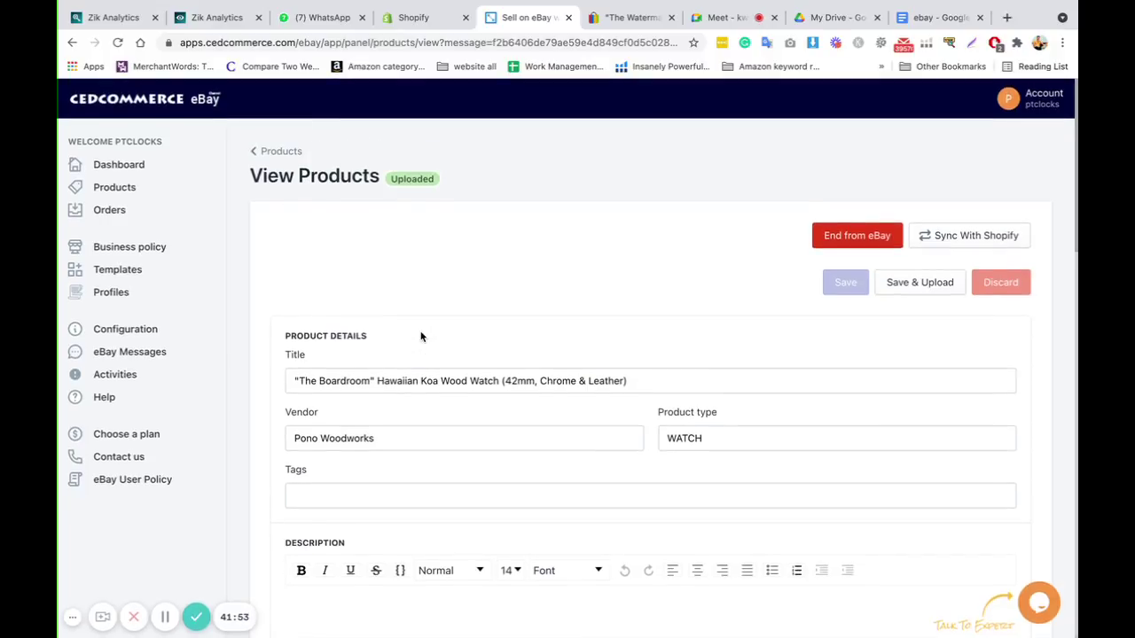
{"action": "scroll", "coordinate": [413, 344], "scroll_direction": "down", "scroll_amount": 4}
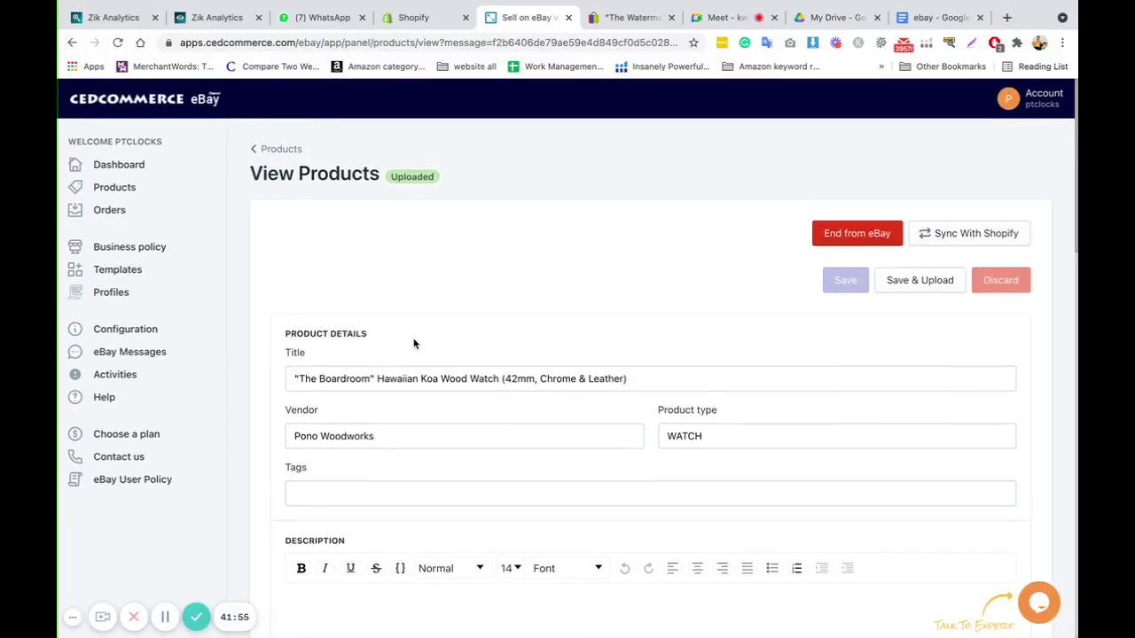
{"action": "scroll", "coordinate": [414, 339], "scroll_direction": "down", "scroll_amount": 10}
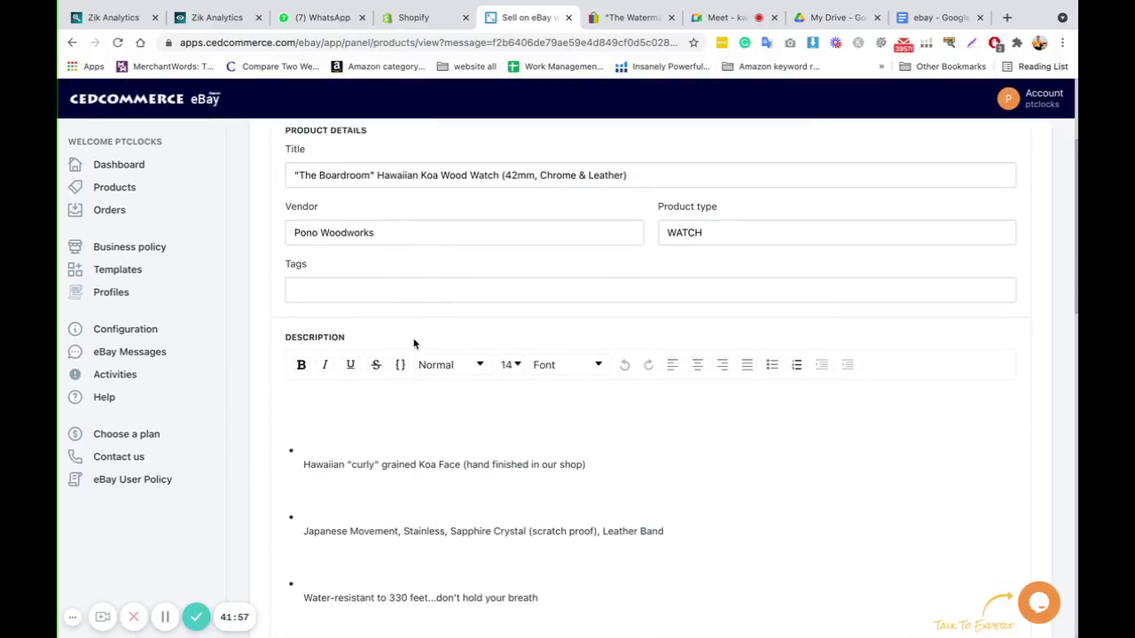
{"action": "scroll", "coordinate": [413, 341], "scroll_direction": "down", "scroll_amount": 12}
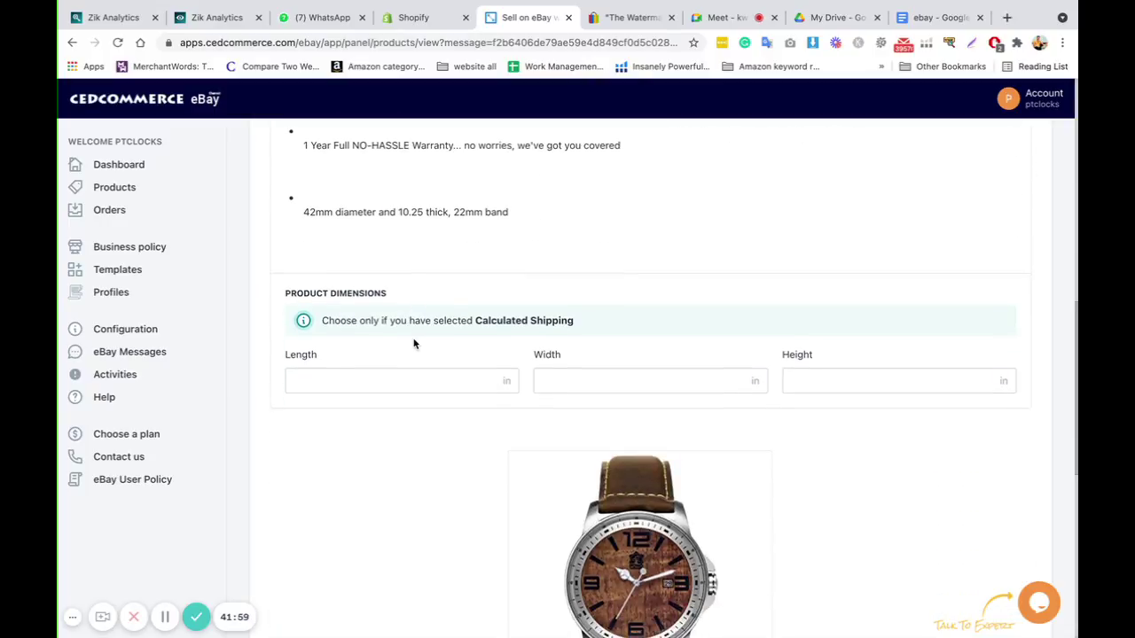
{"action": "scroll", "coordinate": [413, 344], "scroll_direction": "down", "scroll_amount": 3}
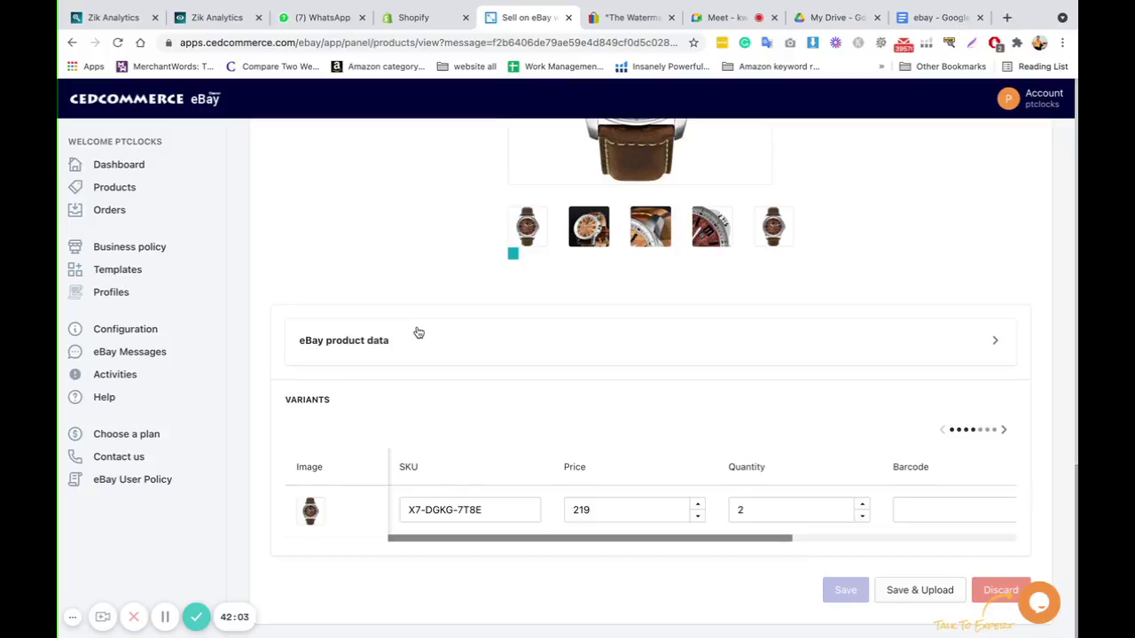
{"action": "scroll", "coordinate": [418, 332], "scroll_direction": "up", "scroll_amount": 15}
{"action": "scroll", "coordinate": [418, 332], "scroll_direction": "up", "scroll_amount": 3}
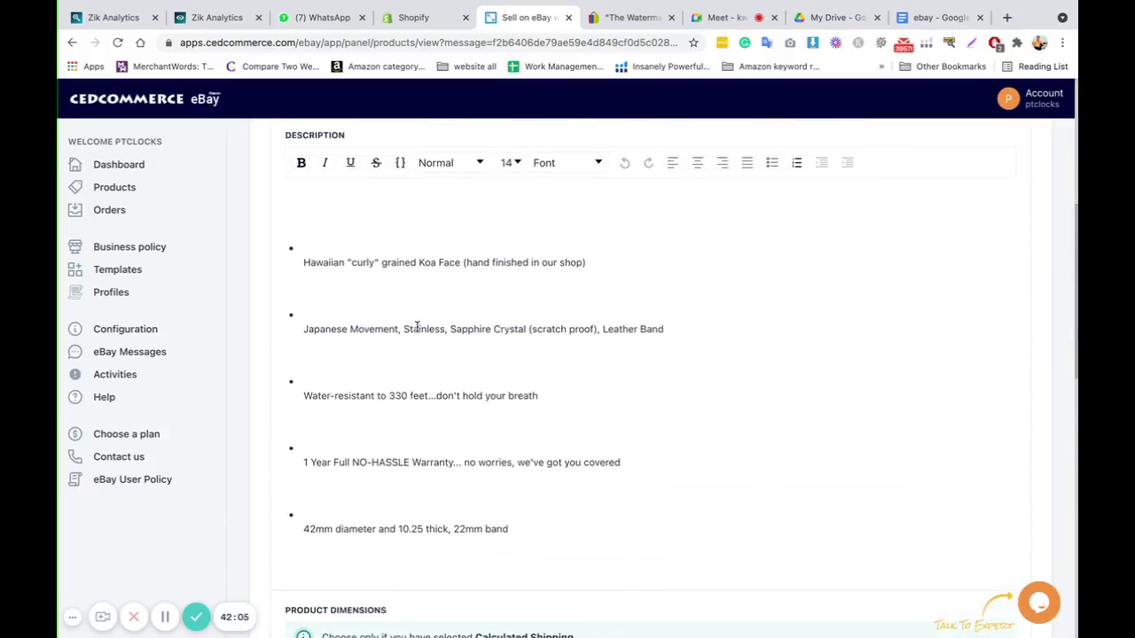
{"action": "scroll", "coordinate": [416, 325], "scroll_direction": "down", "scroll_amount": 2}
{"action": "scroll", "coordinate": [417, 328], "scroll_direction": "up", "scroll_amount": 2}
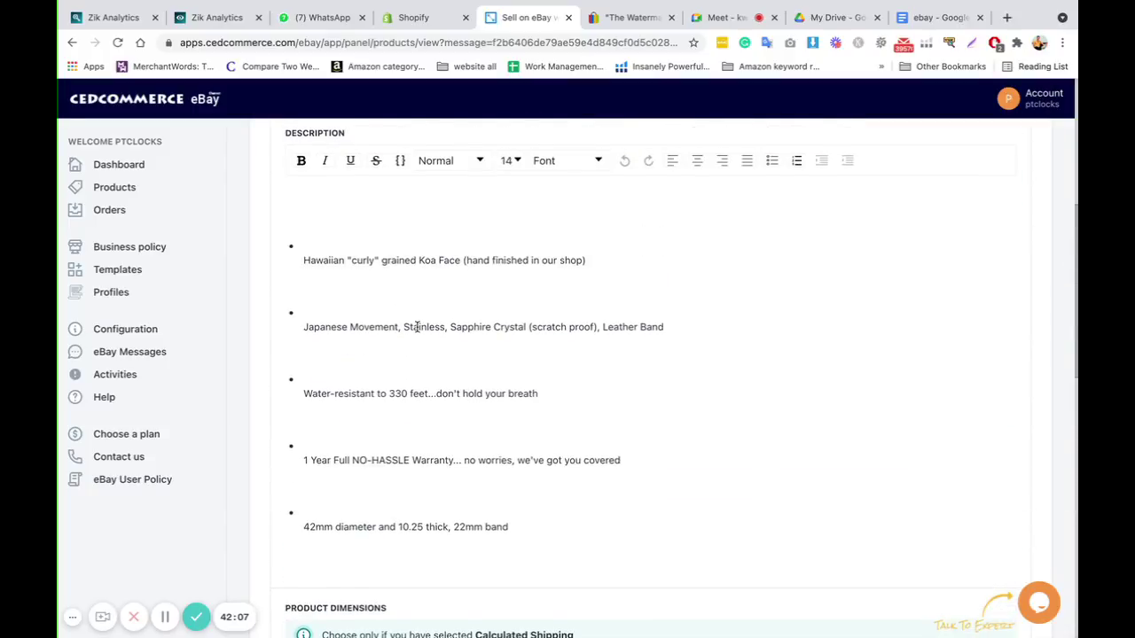
{"action": "scroll", "coordinate": [417, 328], "scroll_direction": "up", "scroll_amount": 5}
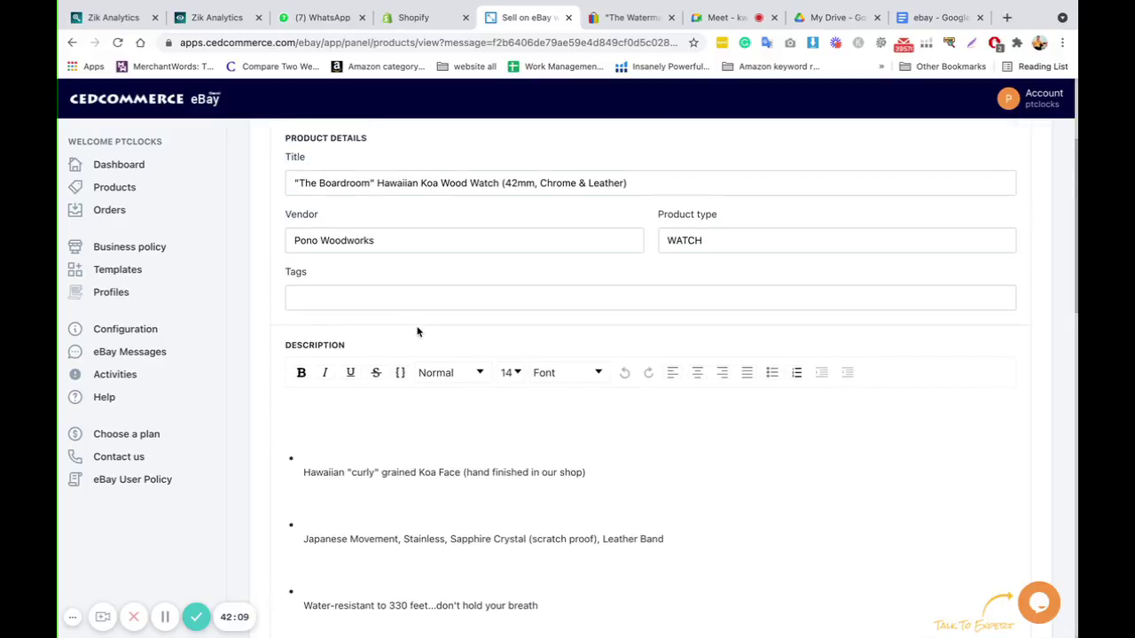
{"action": "scroll", "coordinate": [416, 327], "scroll_direction": "up", "scroll_amount": 2}
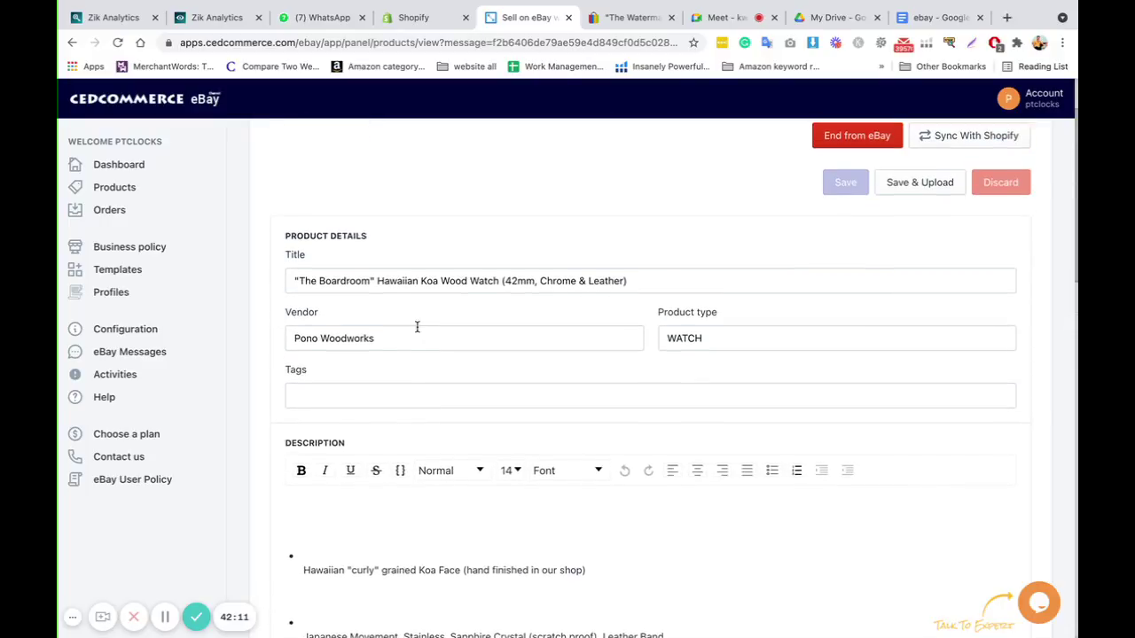
{"action": "scroll", "coordinate": [417, 327], "scroll_direction": "up", "scroll_amount": 2}
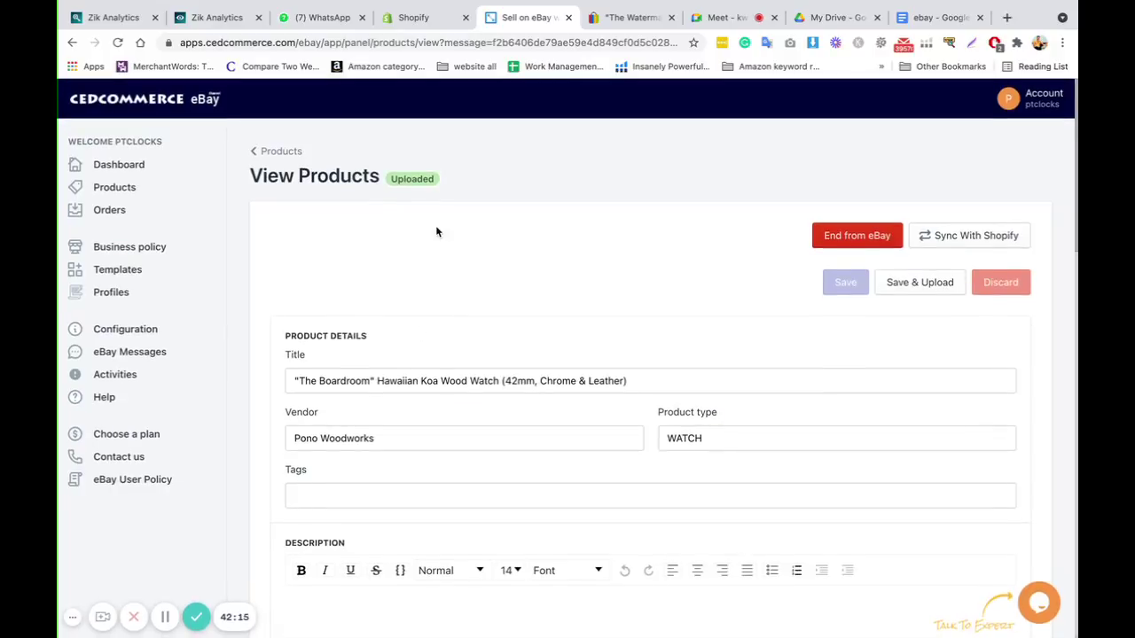
Step: Revisit the Shopify installed apps, then review the best-selling eBay items and the pizza peel product analysis in Zik Analytics
{"action": "left_click", "coordinate": [428, 28]}
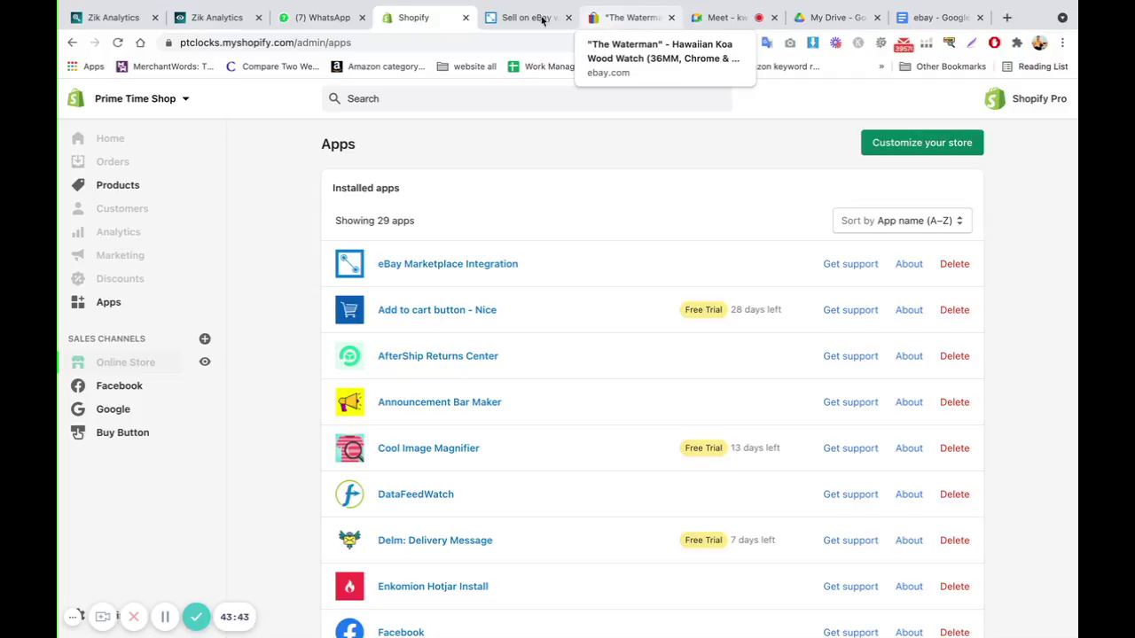
{"action": "left_click", "coordinate": [227, 18]}
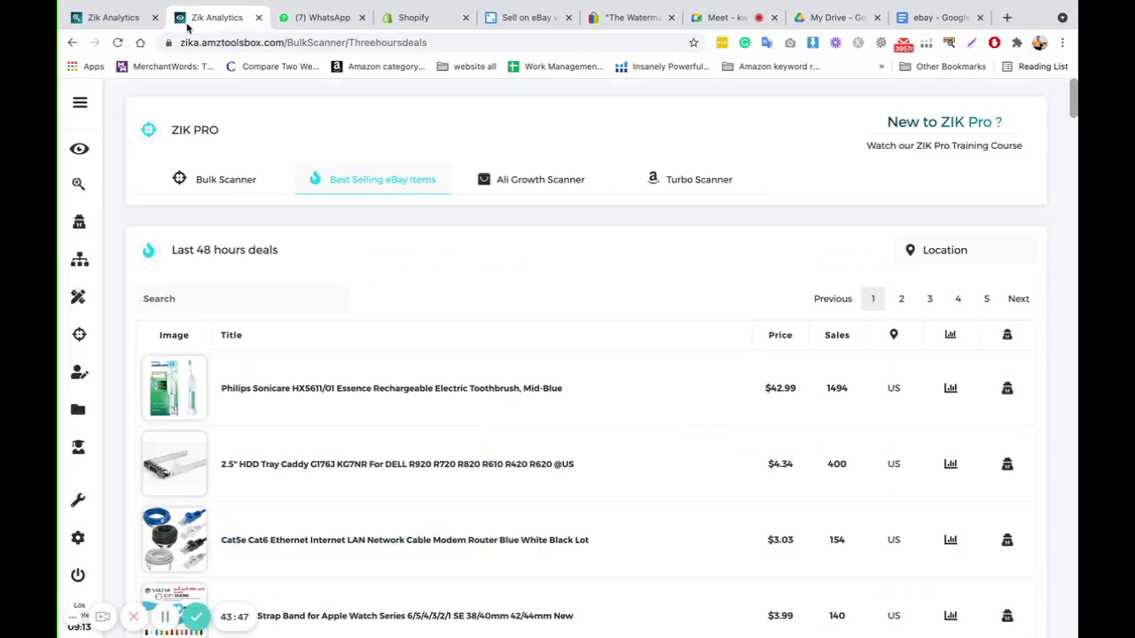
{"action": "left_click", "coordinate": [120, 19]}
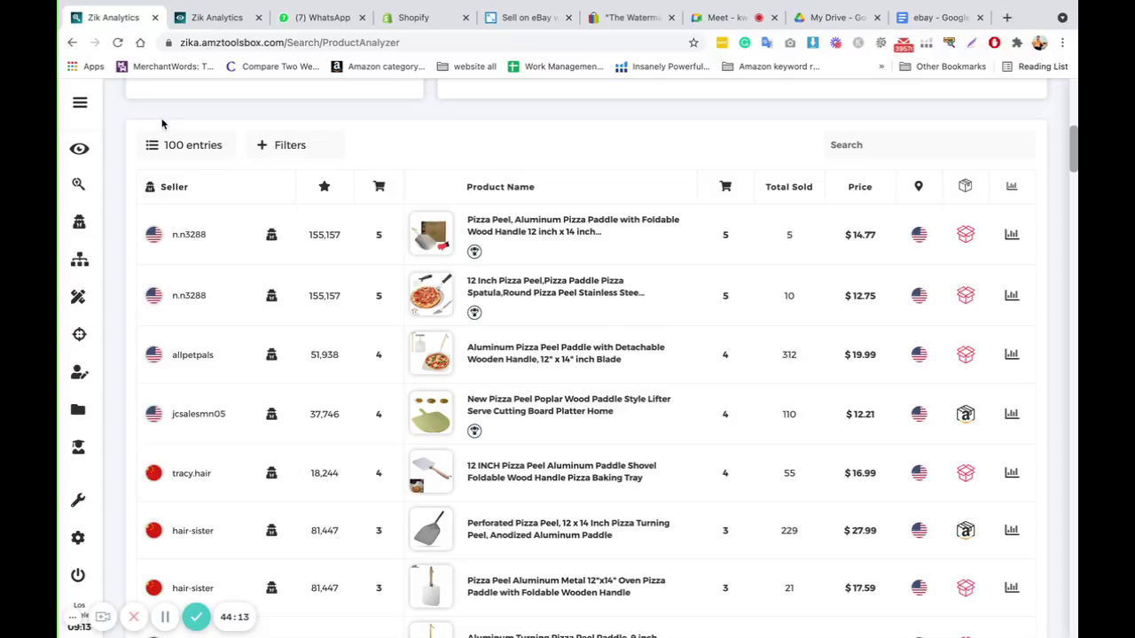
Step: Switch to the CedCommerce product page for "The Boardroom" watch, then view "The Waterman" watch listing on eBay
{"action": "left_click", "coordinate": [531, 21]}
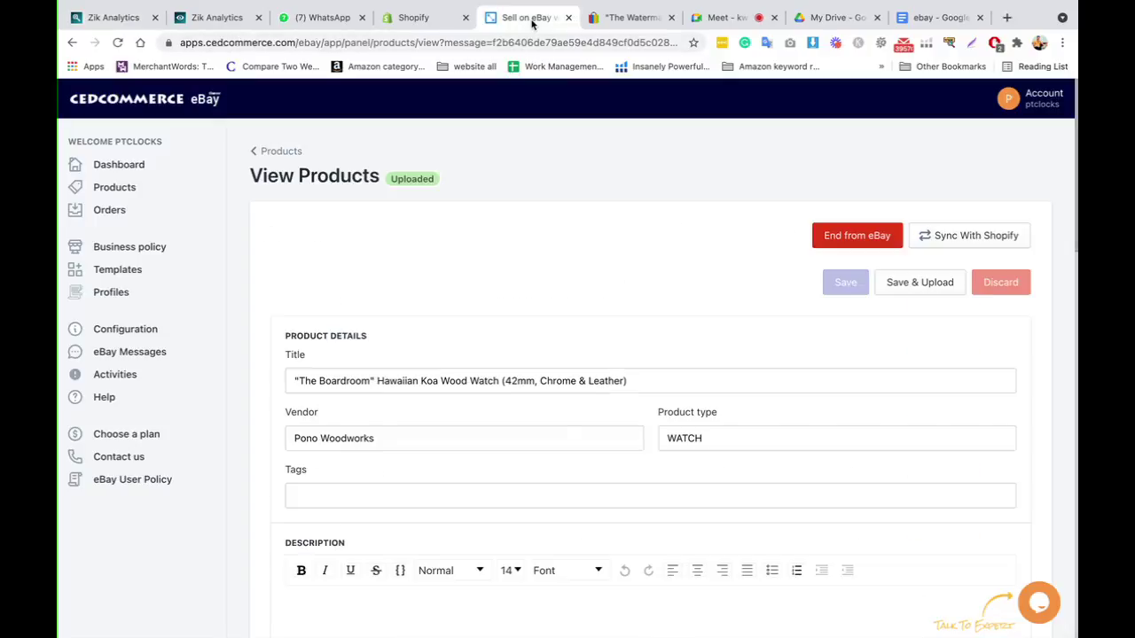
{"action": "left_click", "coordinate": [612, 21]}
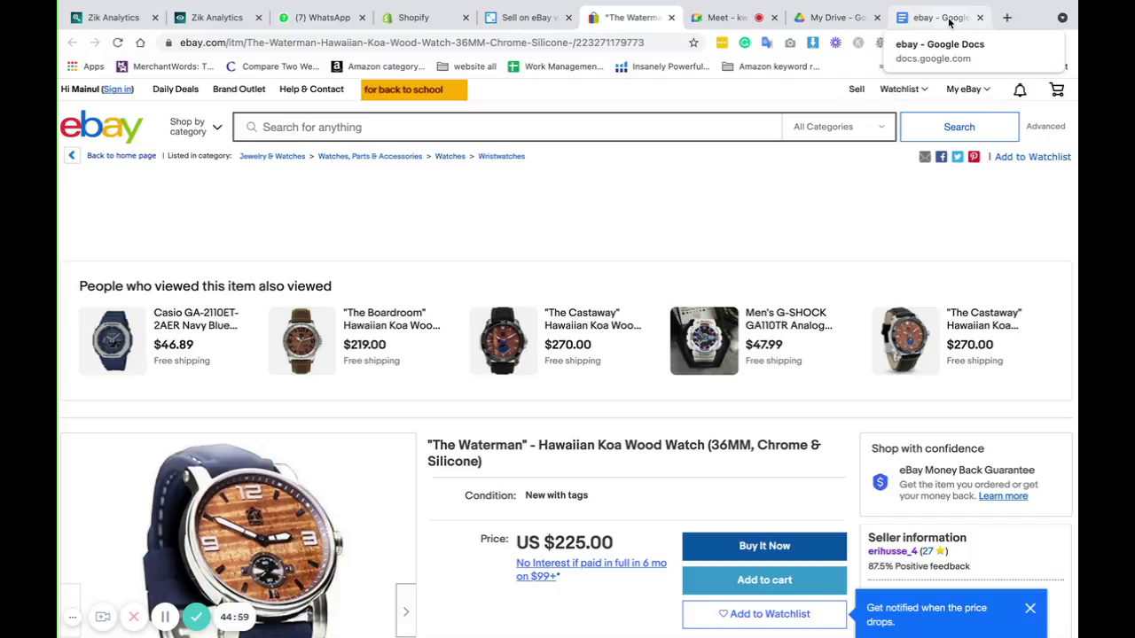
{"action": "mouse_move", "coordinate": [887, 2]}
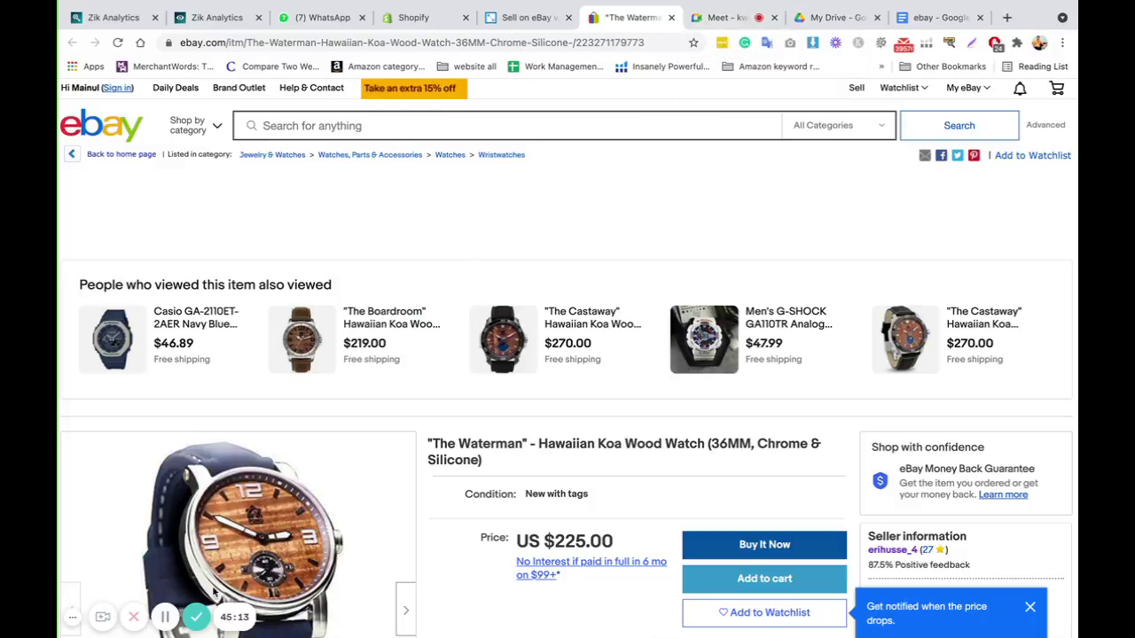
Step: Return to the Google Meet call and open the options for the ongoing screen presentation
{"action": "left_click", "coordinate": [735, 20]}
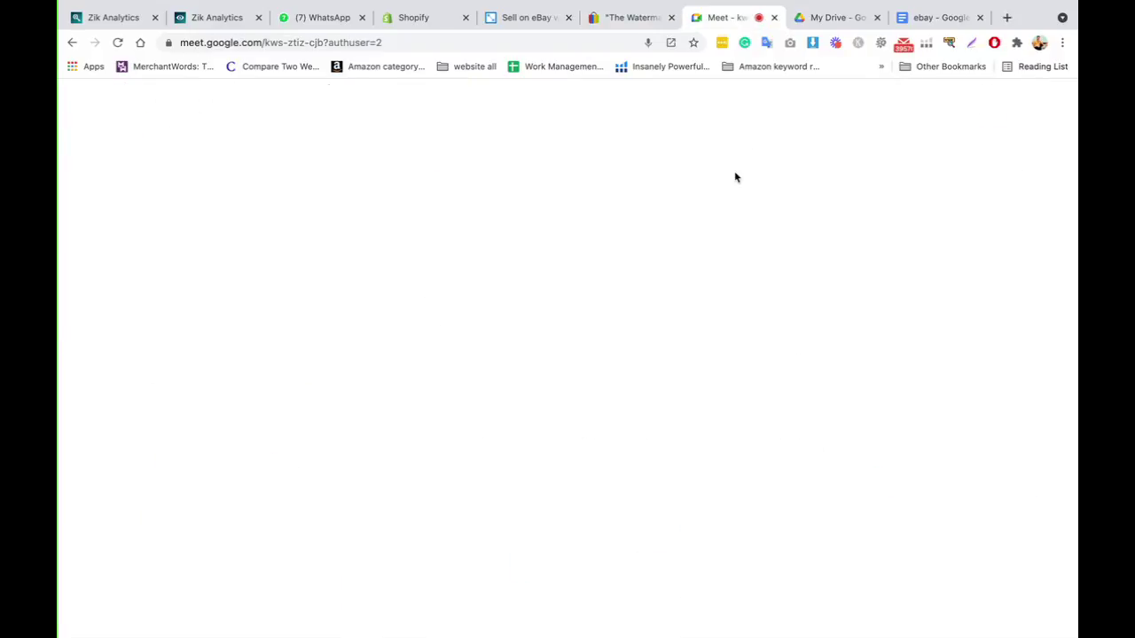
{"action": "left_click", "coordinate": [596, 612]}
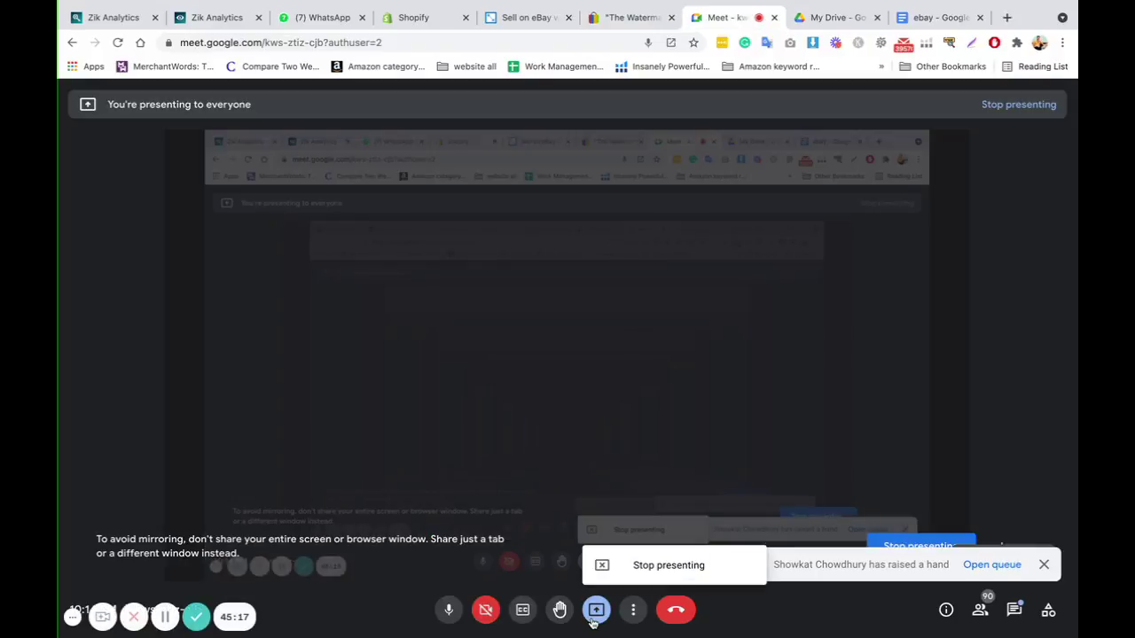